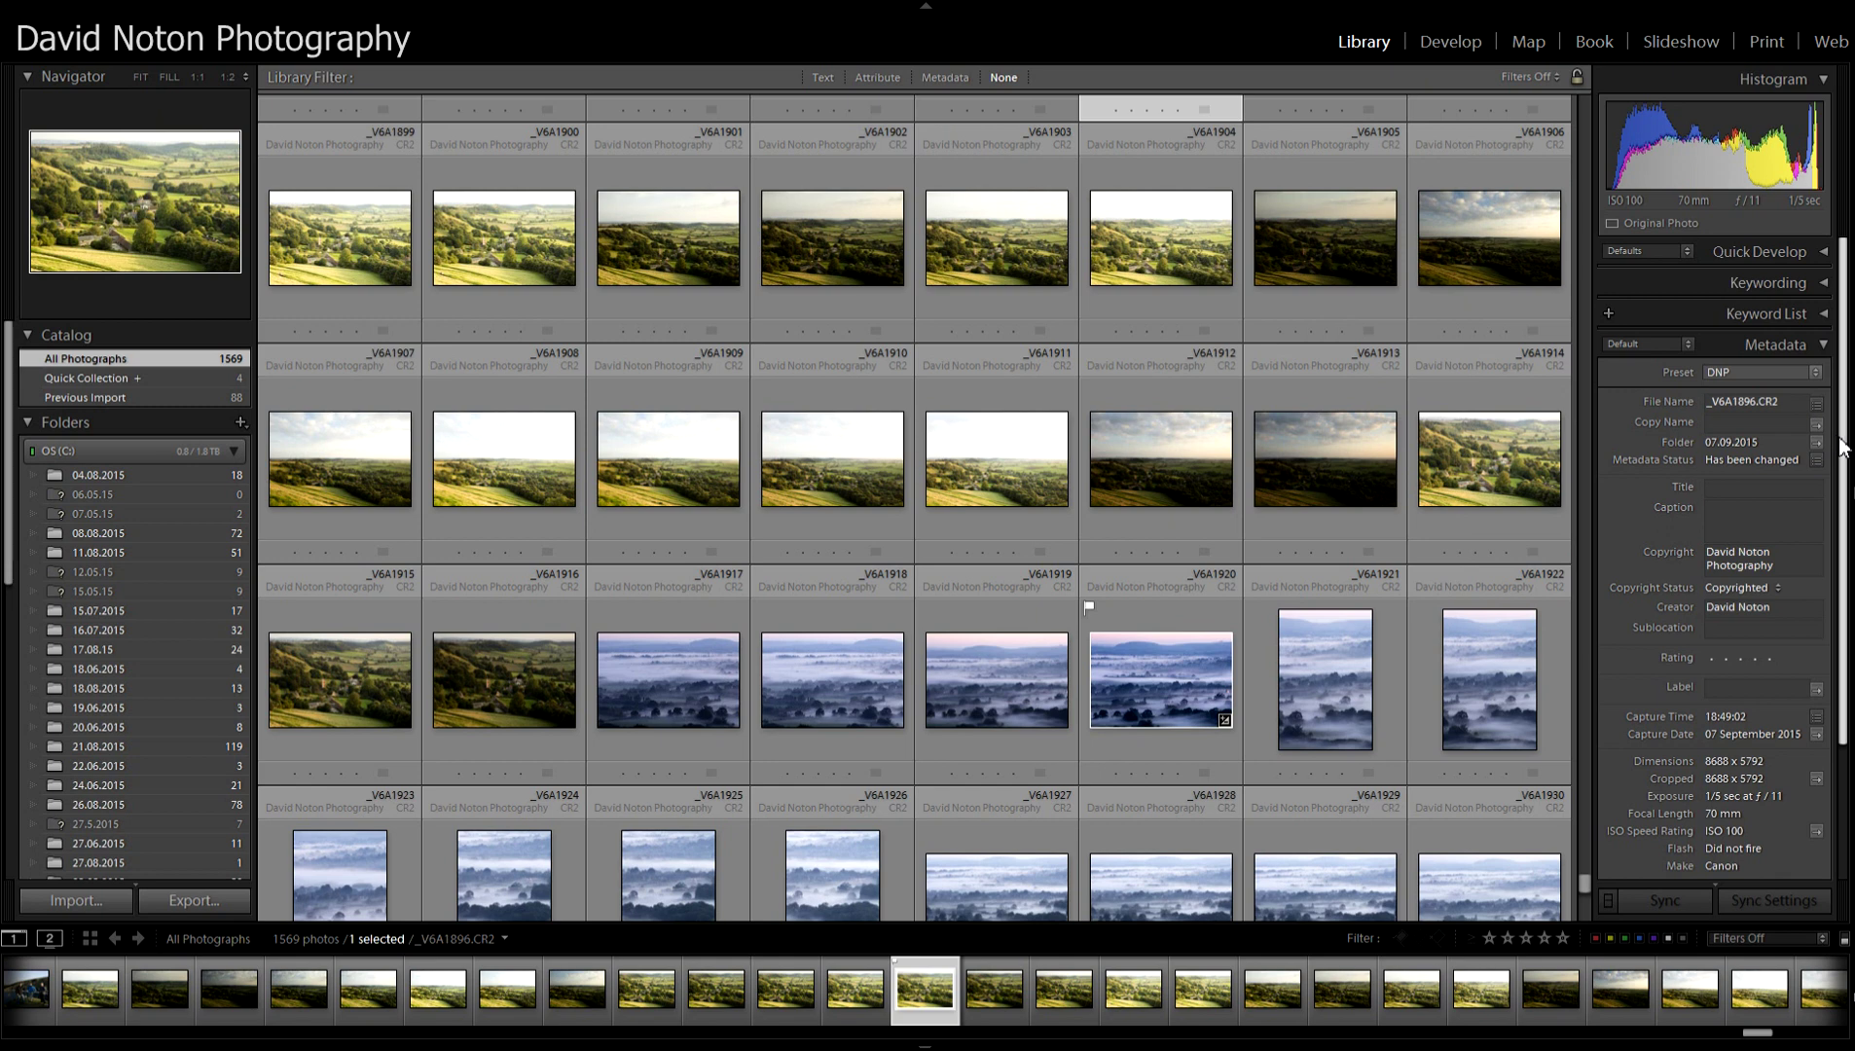
Look through the library grid thumbnails of the valley and village exposures around _V6A1896.CR2.
{"action": "scroll", "coordinate": [1752, 456], "scroll_direction": "down", "scroll_amount": 2}
{"action": "scroll", "coordinate": [1713, 460], "scroll_direction": "up", "scroll_amount": 2}
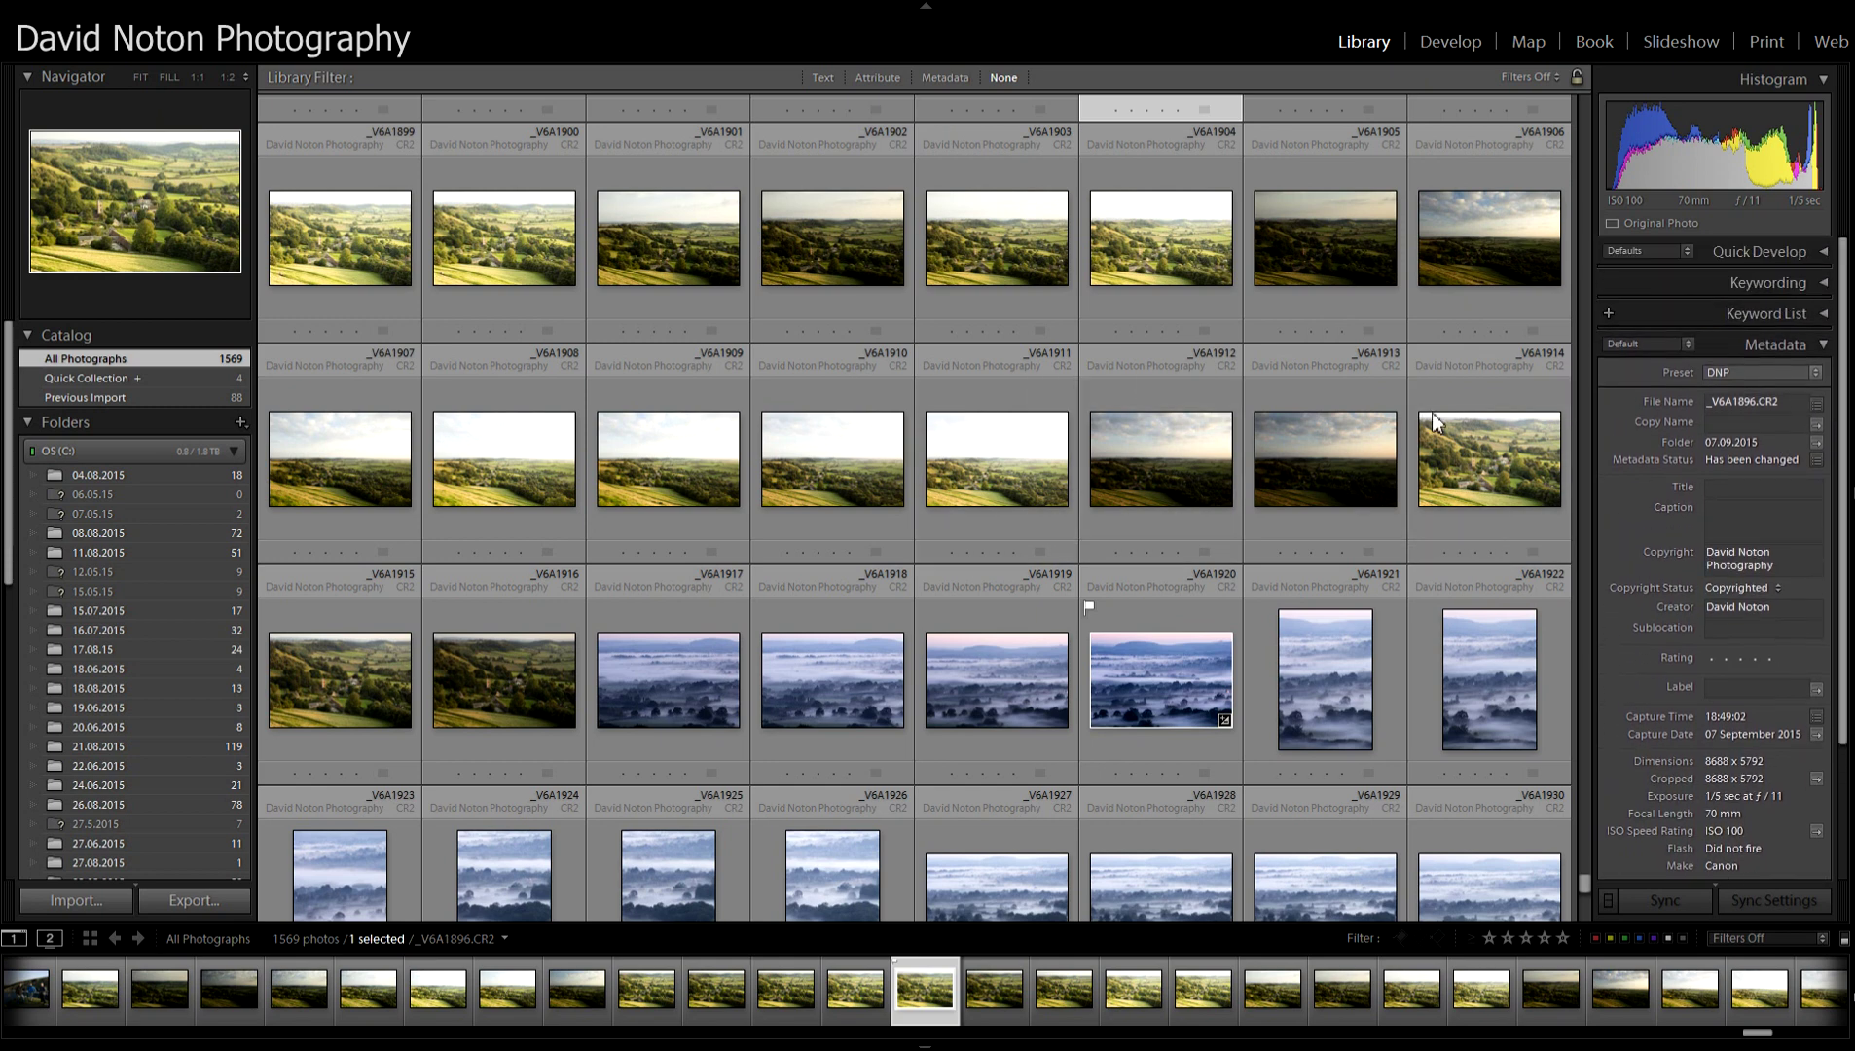
{"action": "left_click_drag", "start_coordinate": [1589, 884], "coordinate": [1575, 869]}
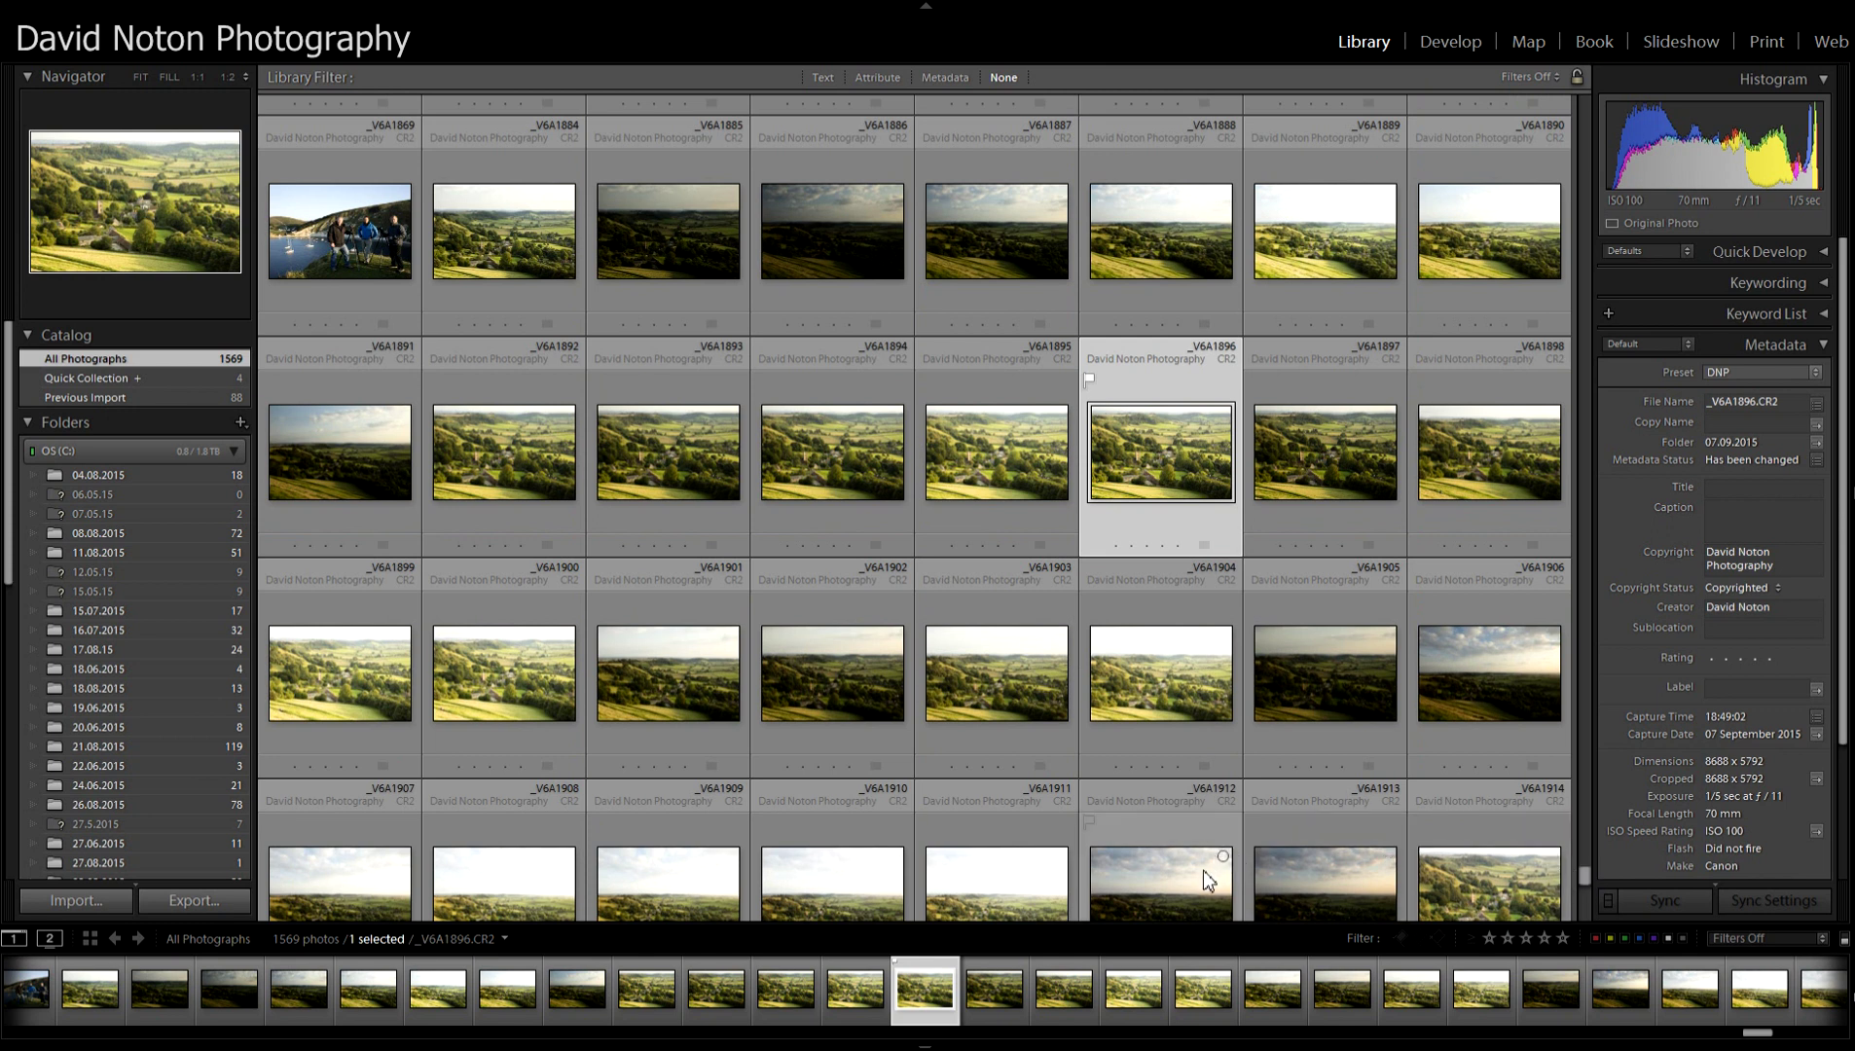
{"action": "mouse_move", "coordinate": [1201, 871]}
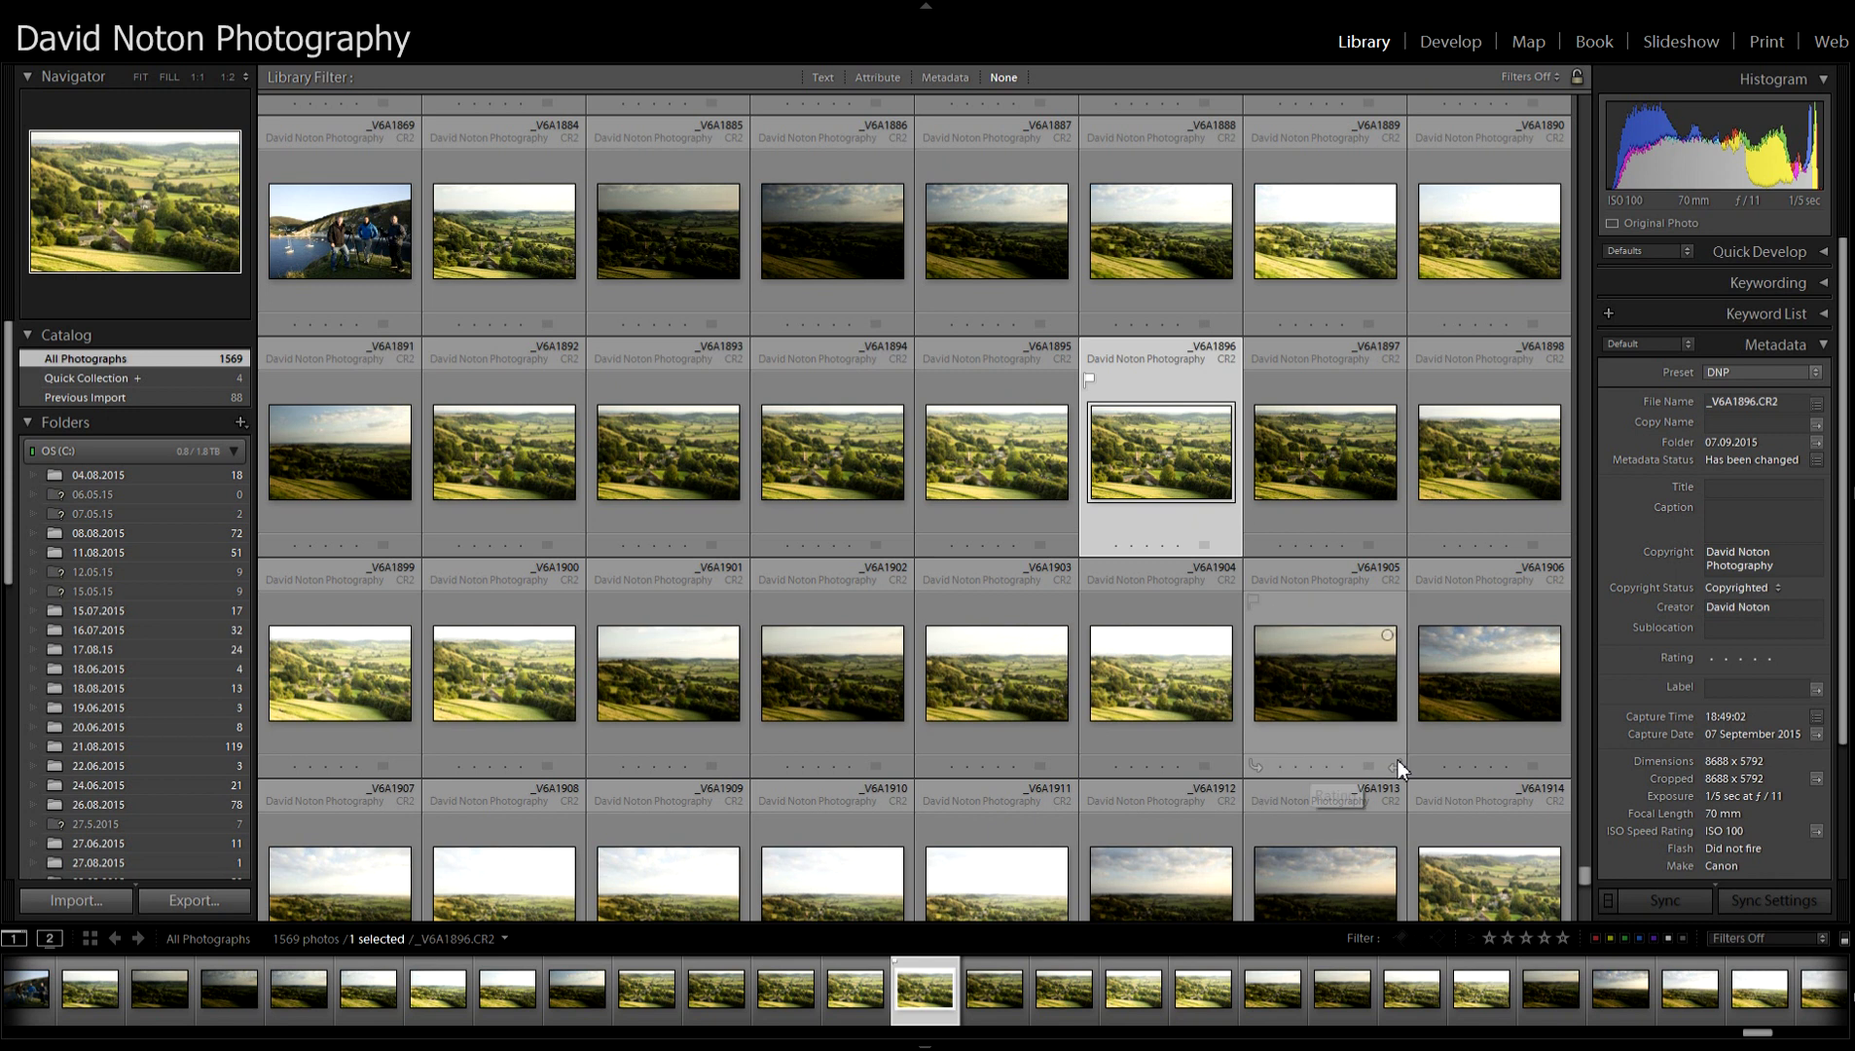
{"action": "left_click_drag", "start_coordinate": [1582, 872], "coordinate": [1576, 875]}
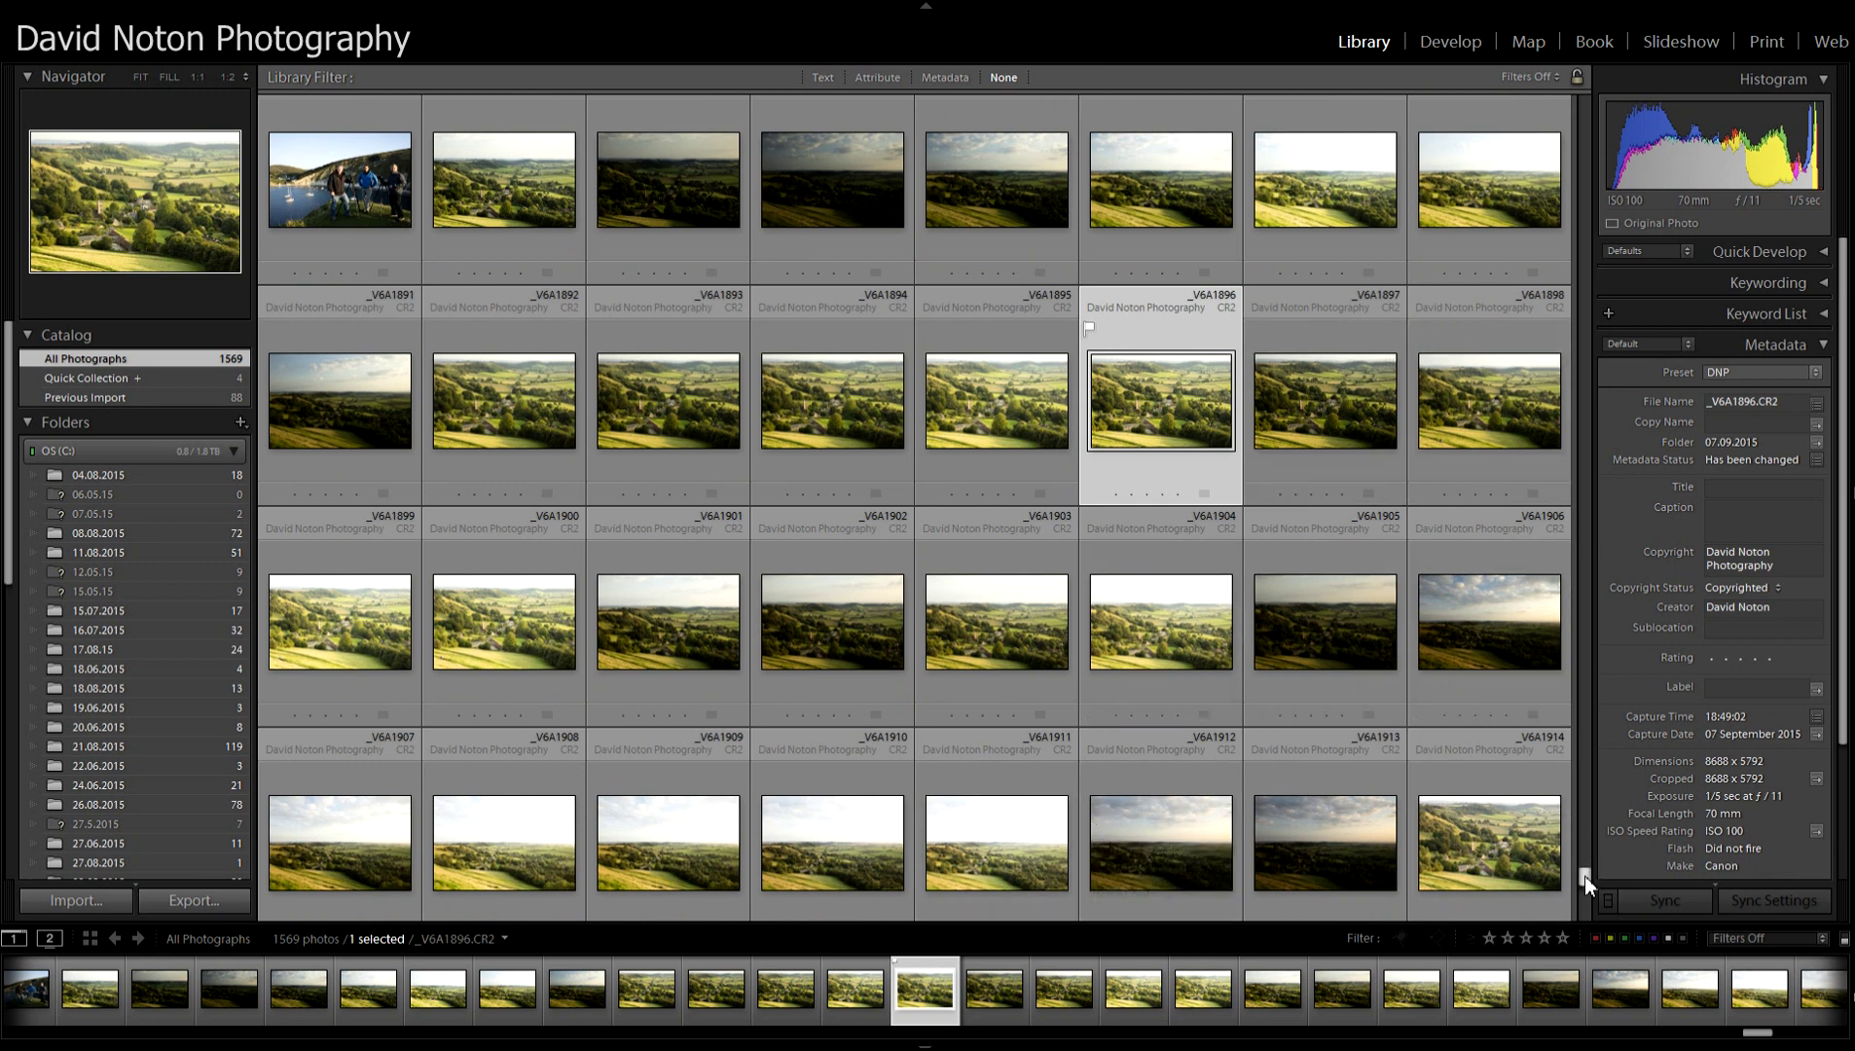
{"action": "scroll", "coordinate": [1585, 875], "scroll_direction": "up", "scroll_amount": 2}
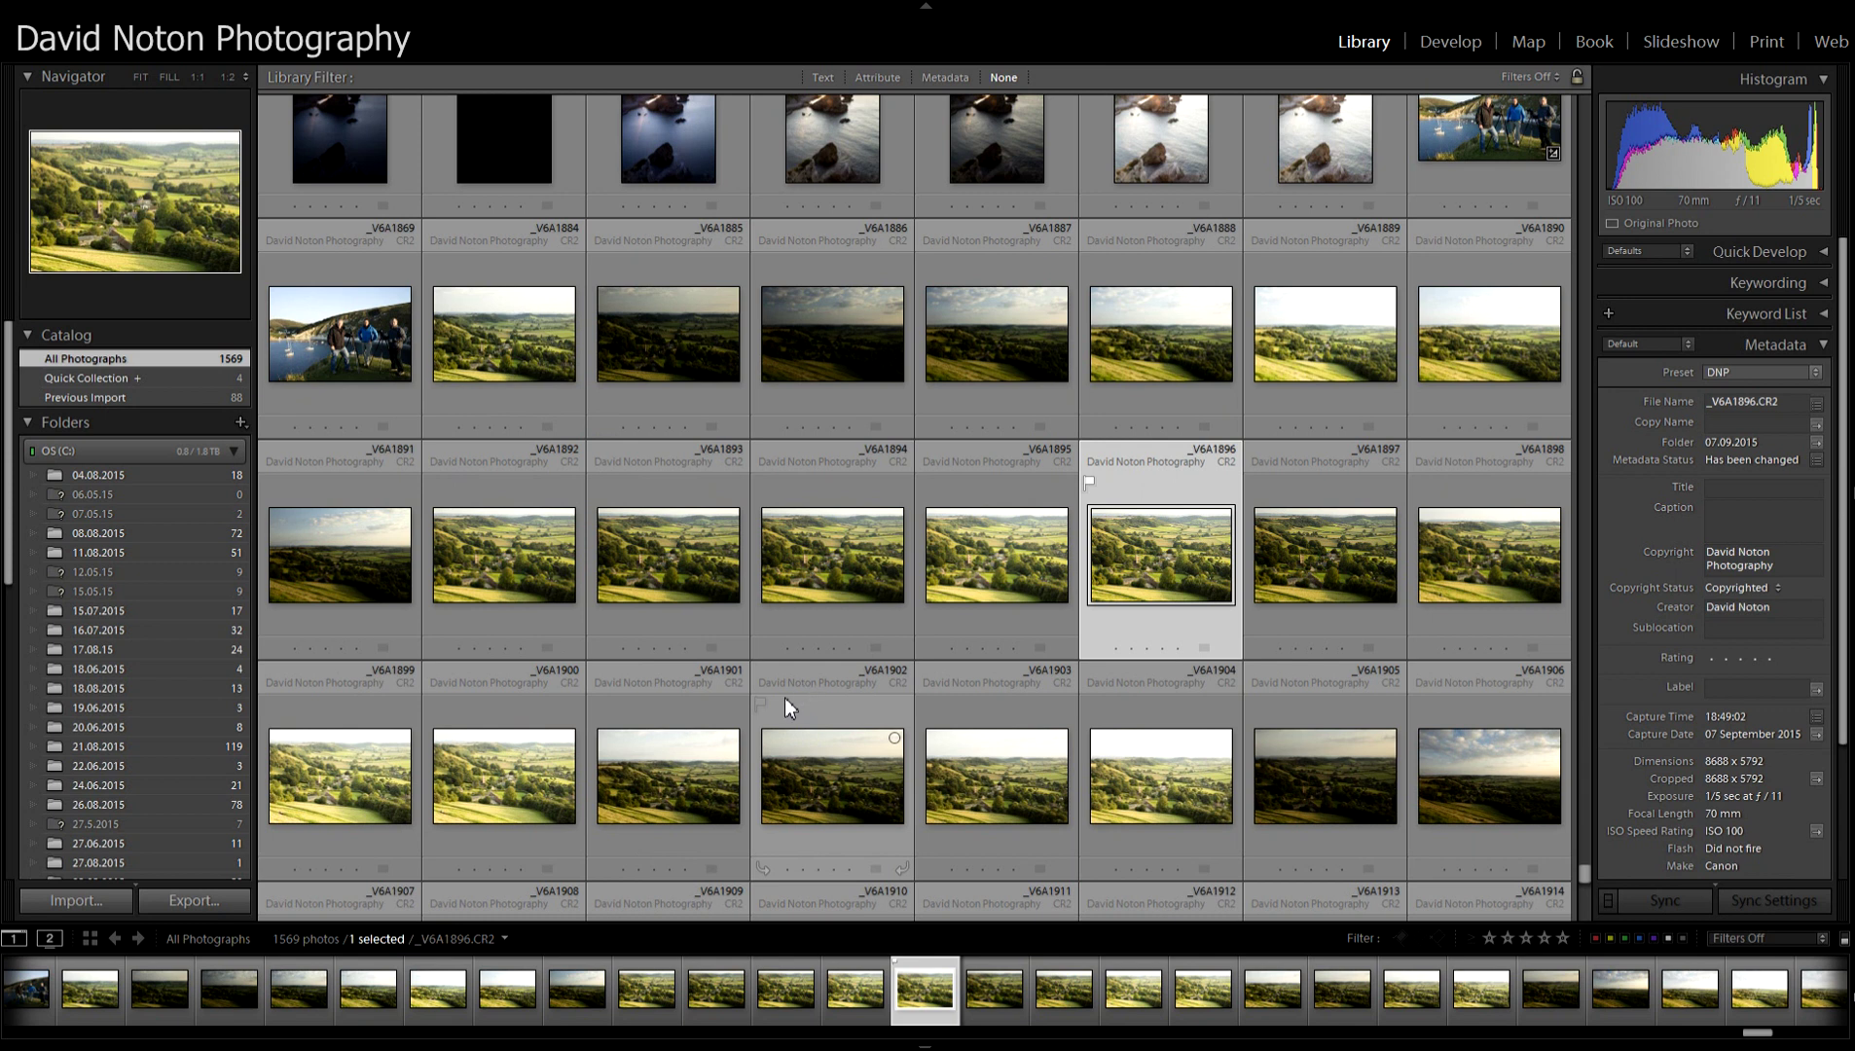
{"action": "left_click_drag", "start_coordinate": [1582, 867], "coordinate": [1580, 875]}
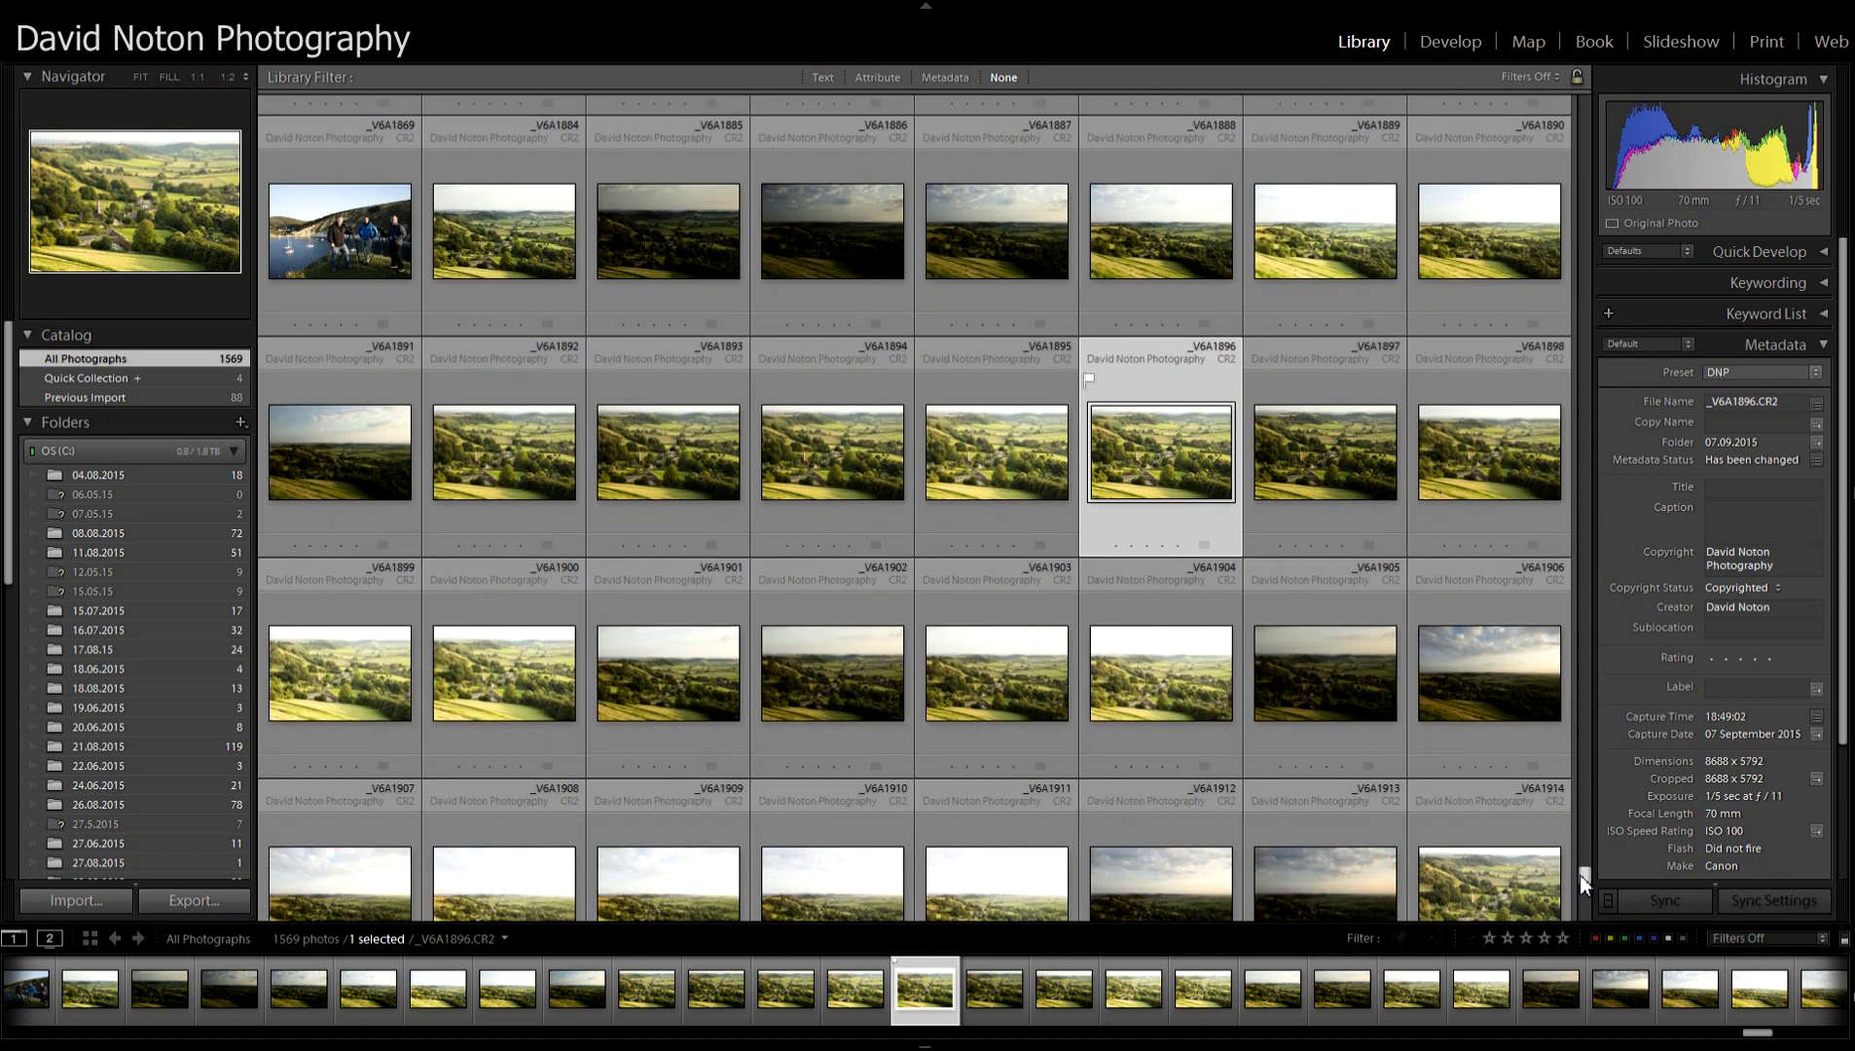
{"action": "scroll", "coordinate": [1580, 875], "scroll_direction": "down", "scroll_amount": 1}
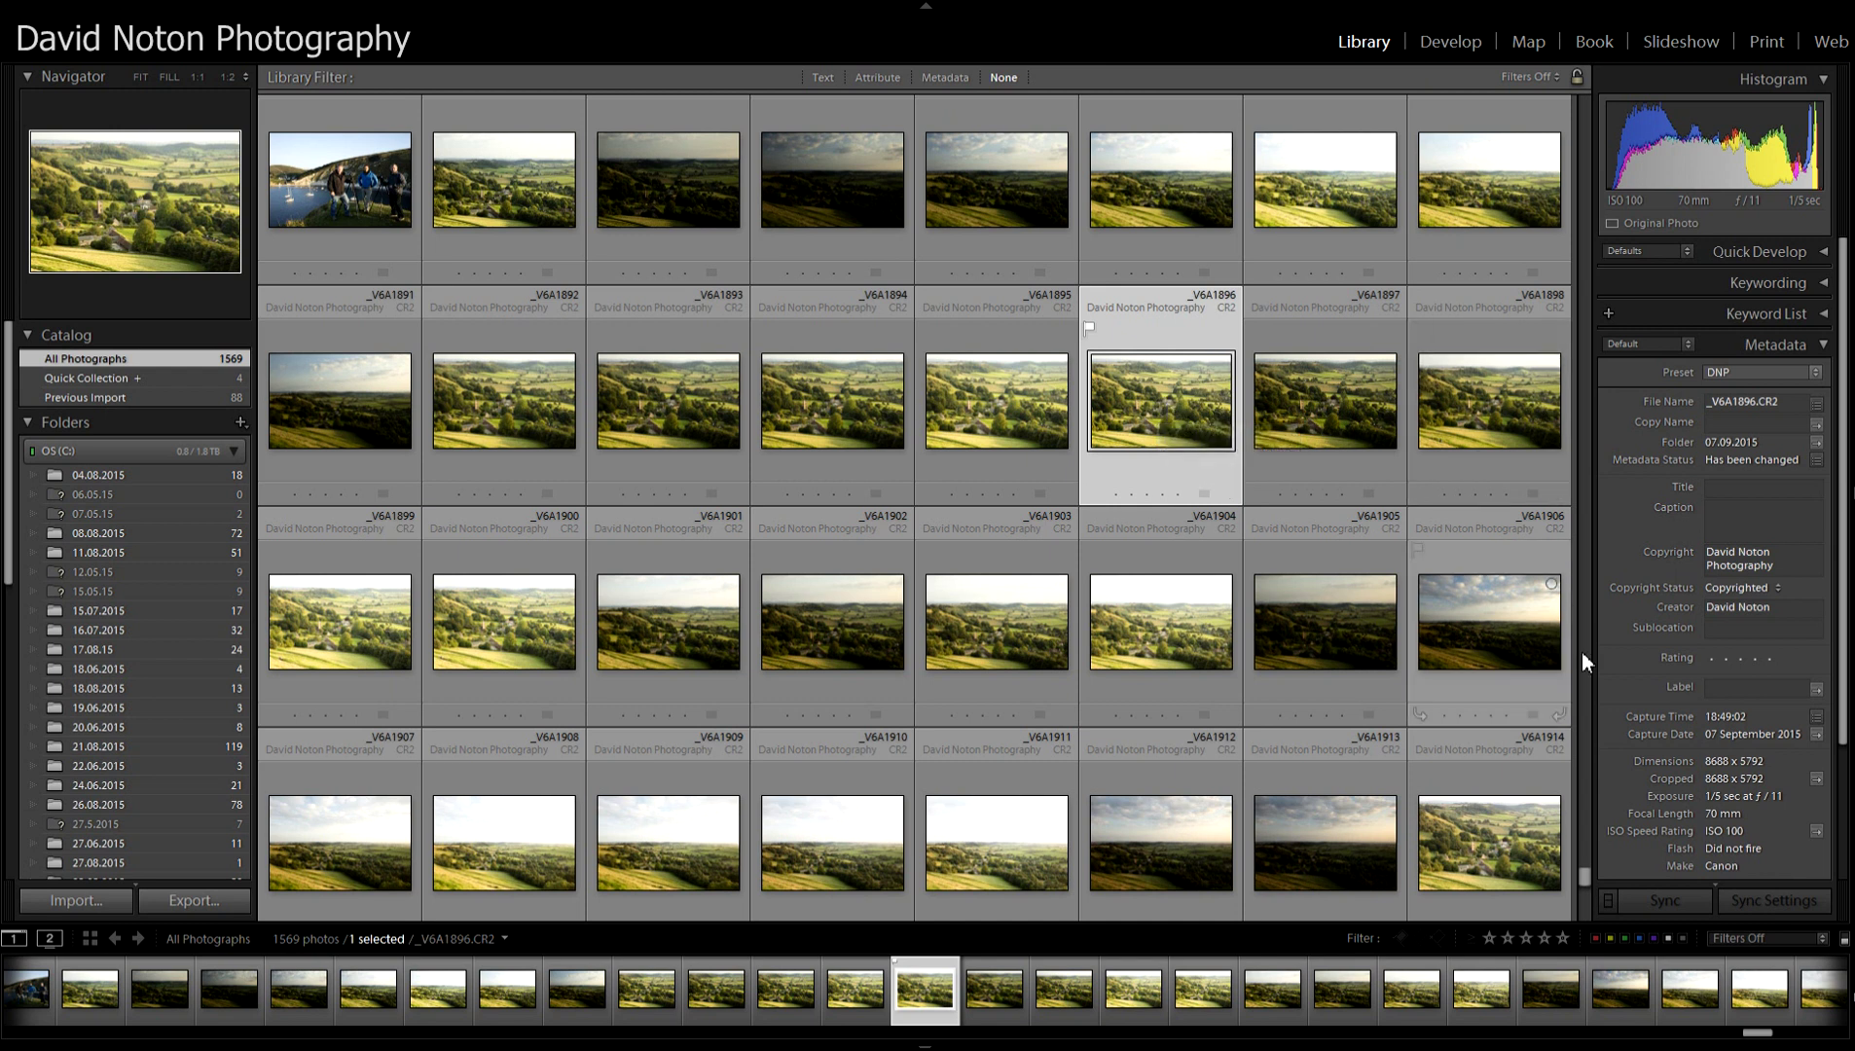
{"action": "scroll", "coordinate": [1582, 878], "scroll_direction": "up", "scroll_amount": 1}
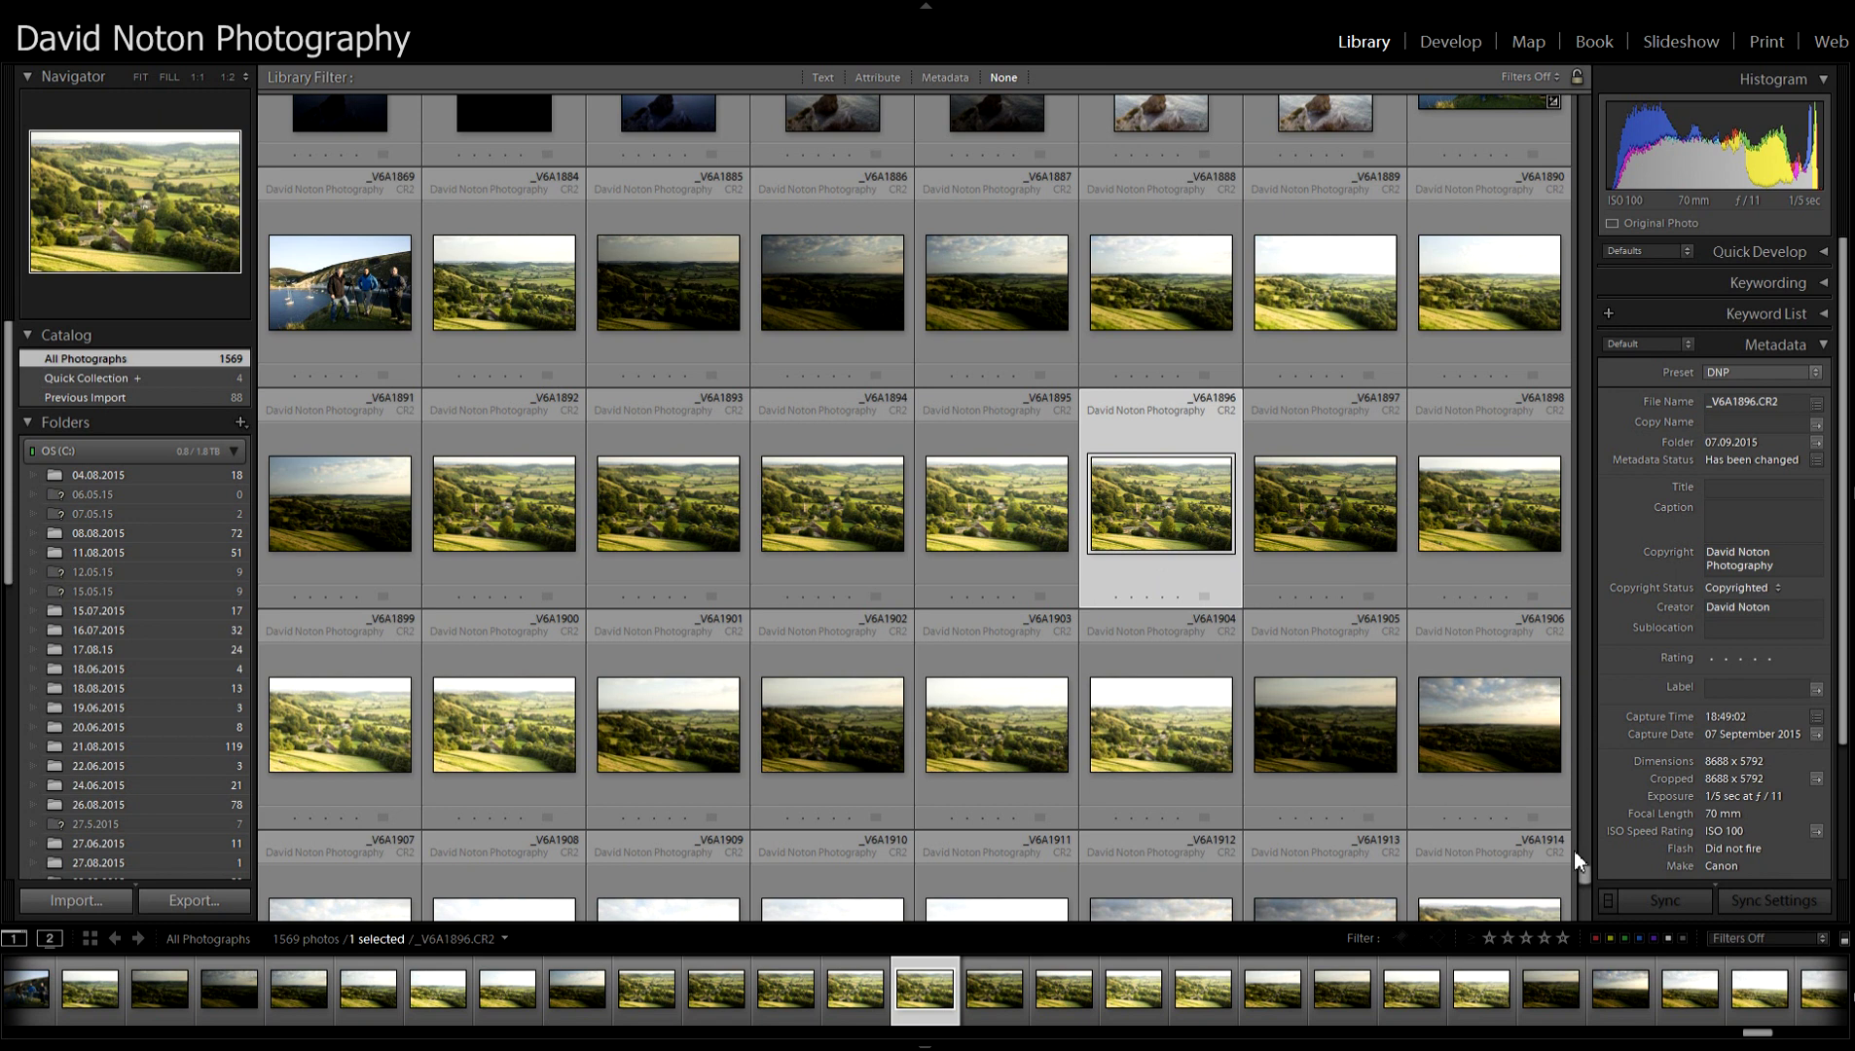
{"action": "left_click_drag", "start_coordinate": [1582, 872], "coordinate": [1582, 878]}
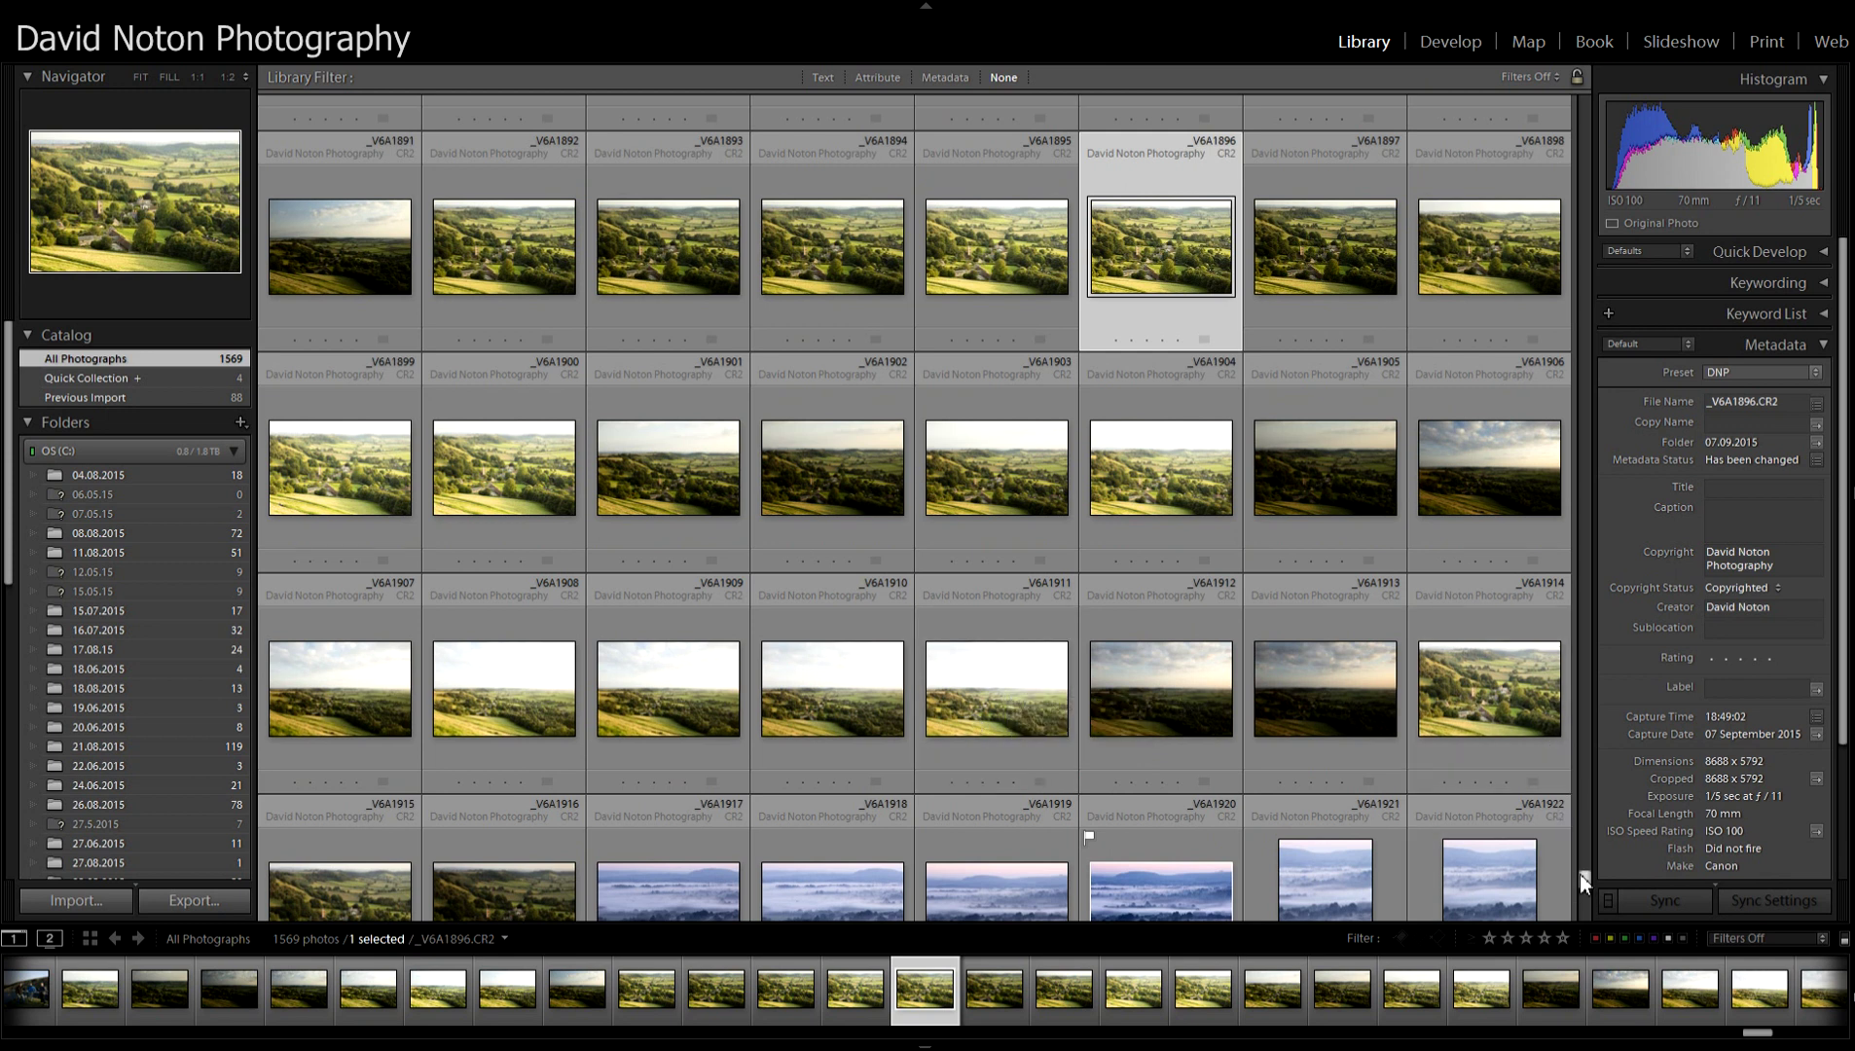
{"action": "scroll", "coordinate": [1585, 878], "scroll_direction": "up", "scroll_amount": 2}
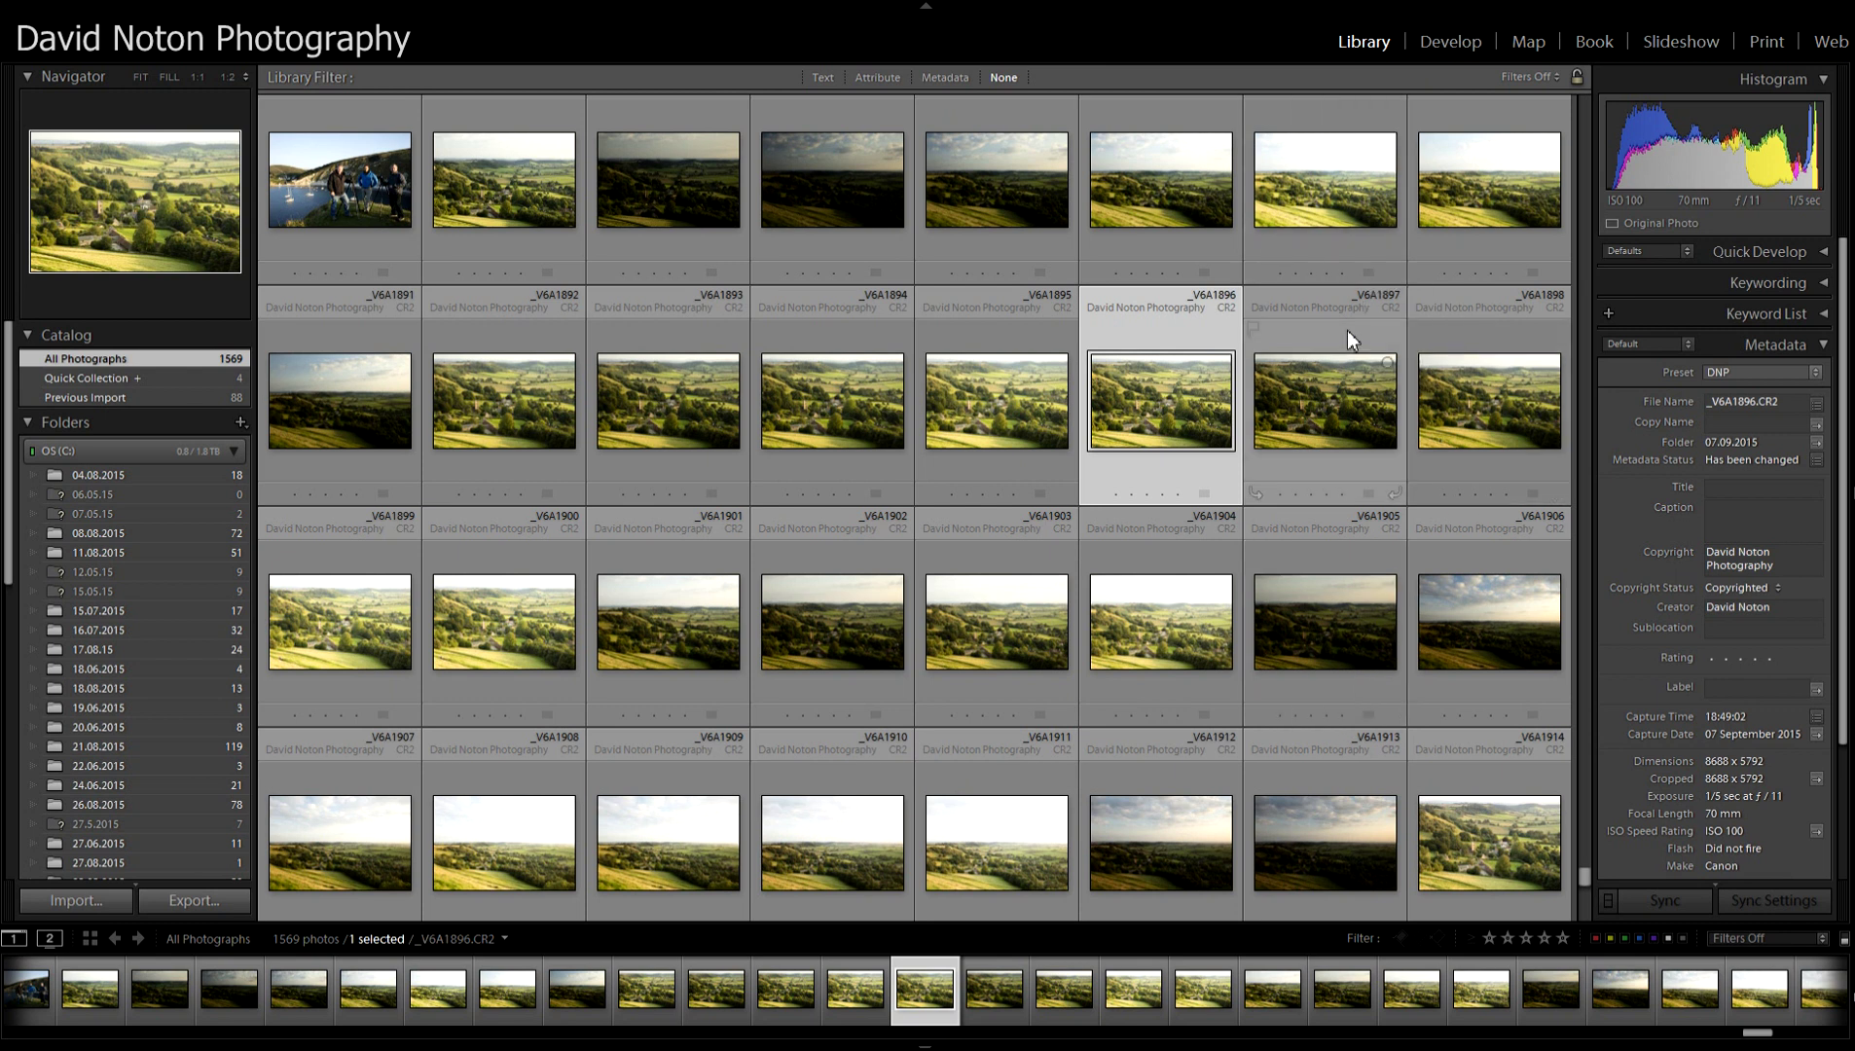
Open the selected photo _V6A1896.CR2 in the Develop module and bring up its Basic adjustments.
{"action": "left_click", "coordinate": [1448, 43]}
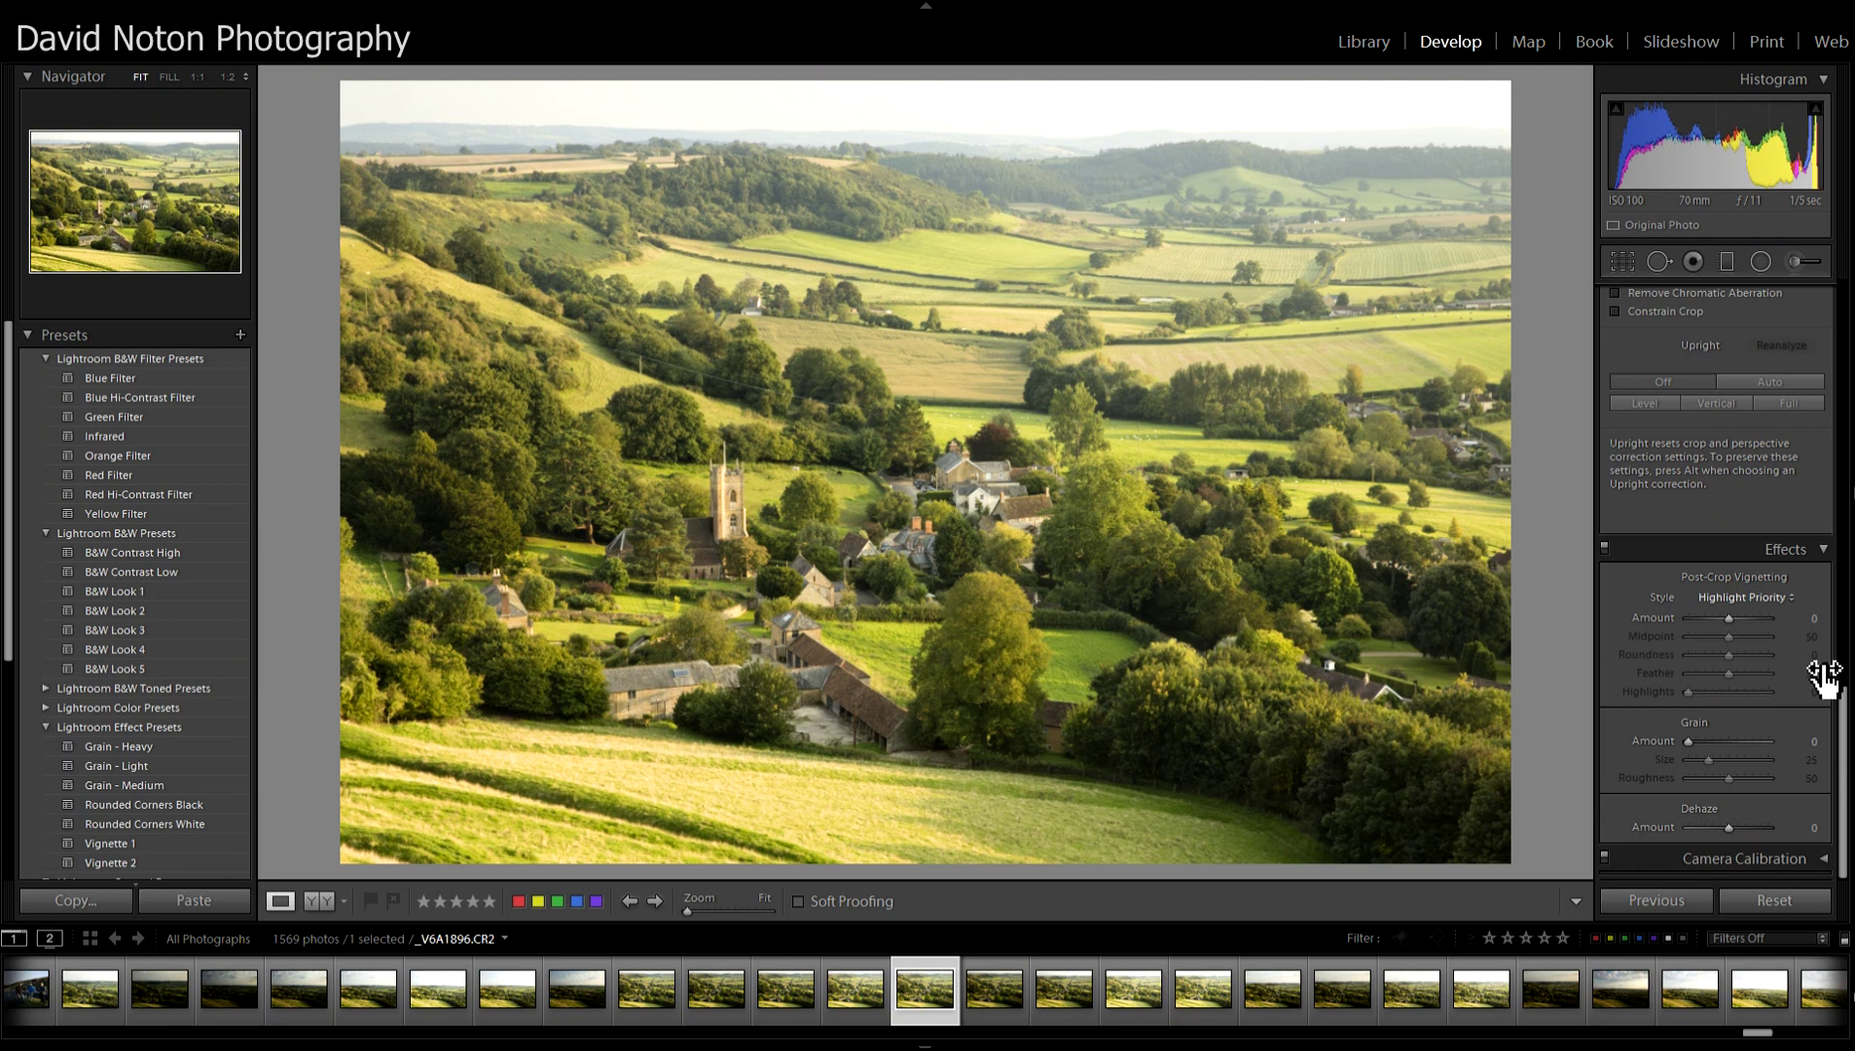
{"action": "scroll", "coordinate": [1844, 699], "scroll_direction": "up", "scroll_amount": 2}
{"action": "left_click_drag", "start_coordinate": [1843, 701], "coordinate": [1772, 297]}
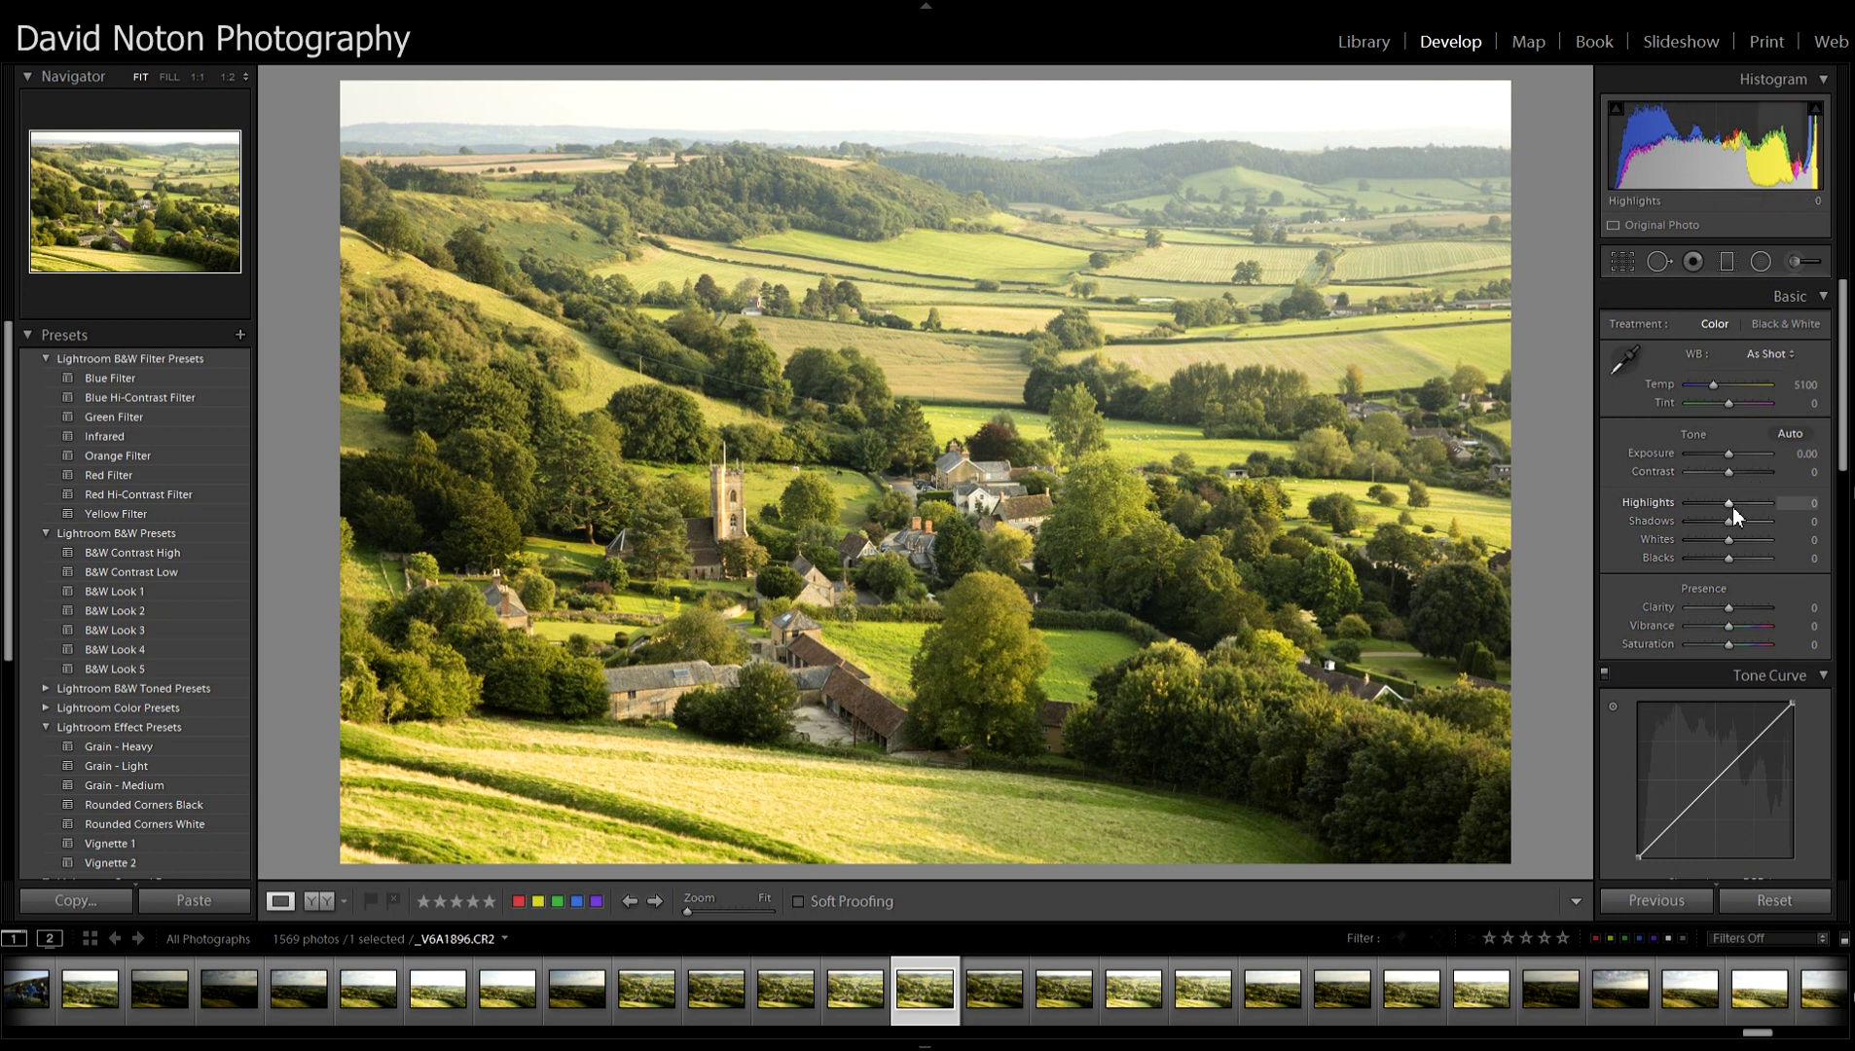
Try Highlights at -100 and Shadows at +100 on the photo, and reset both adjustments.
{"action": "left_click_drag", "start_coordinate": [1729, 504], "coordinate": [1664, 510]}
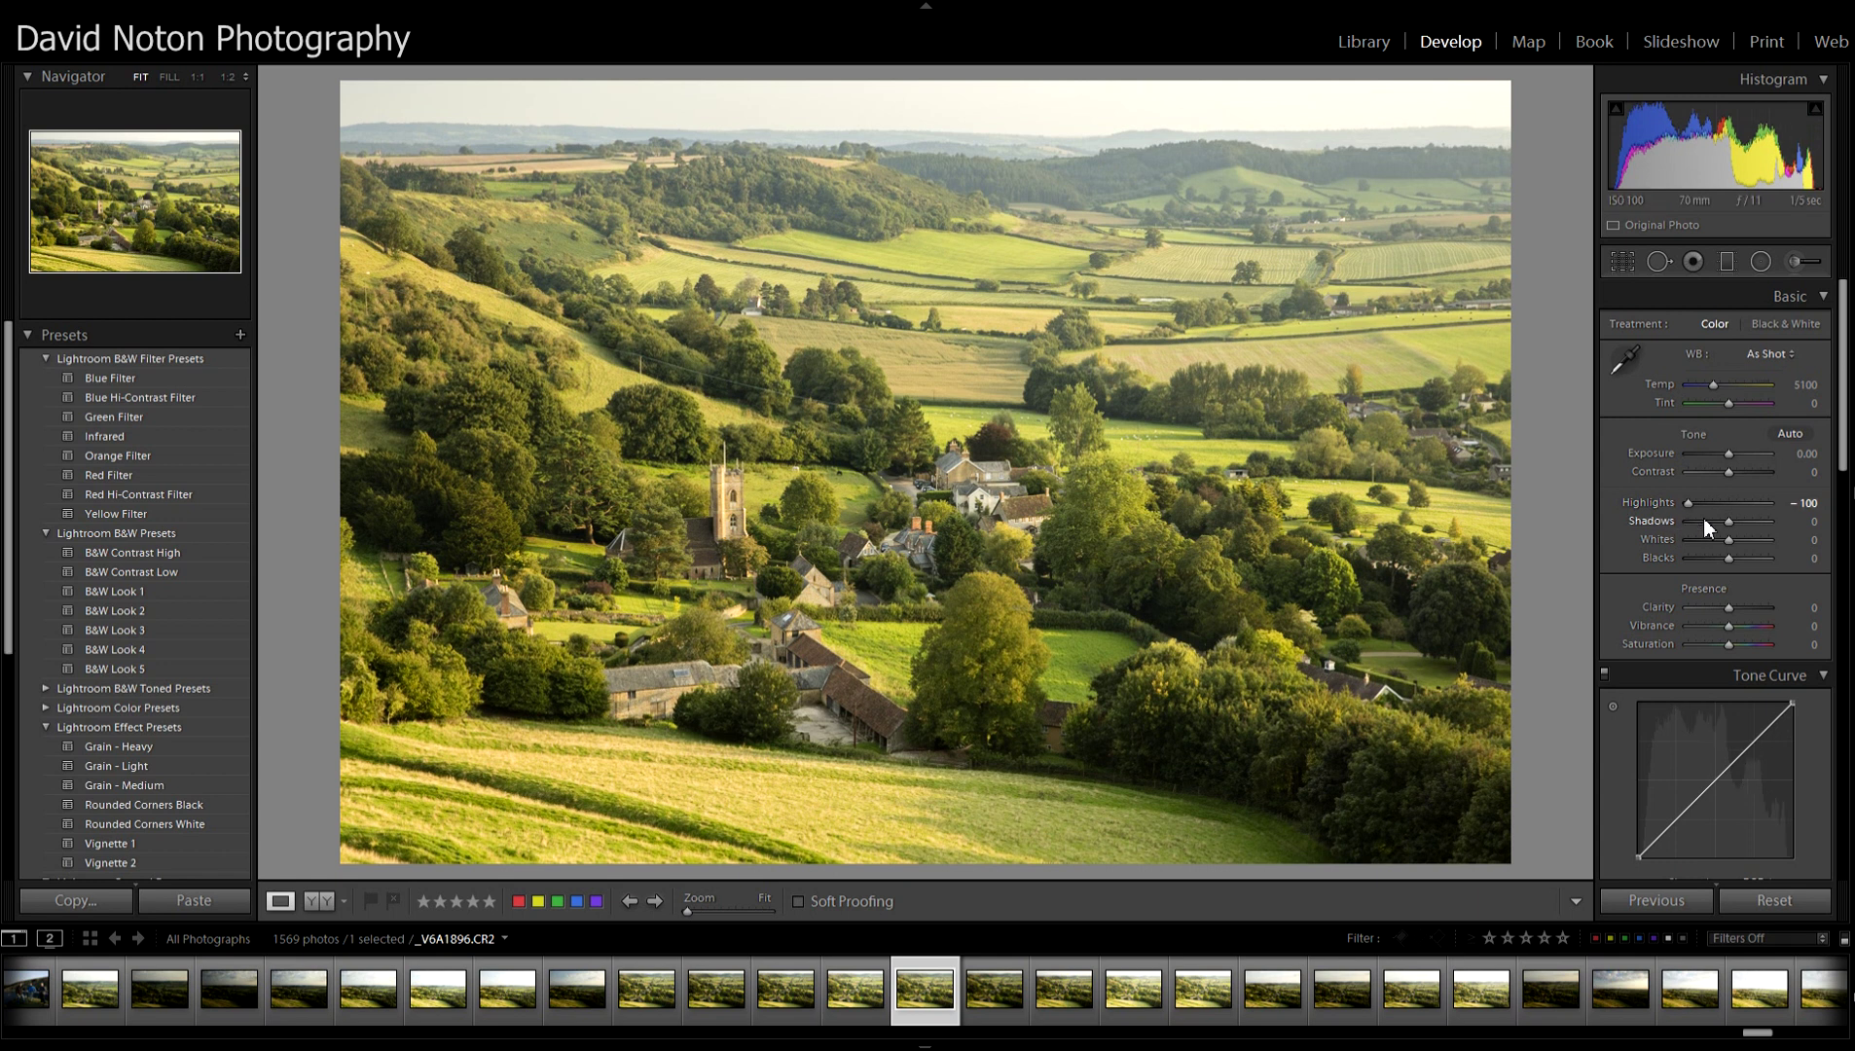
{"action": "left_click_drag", "start_coordinate": [1732, 524], "coordinate": [1801, 522]}
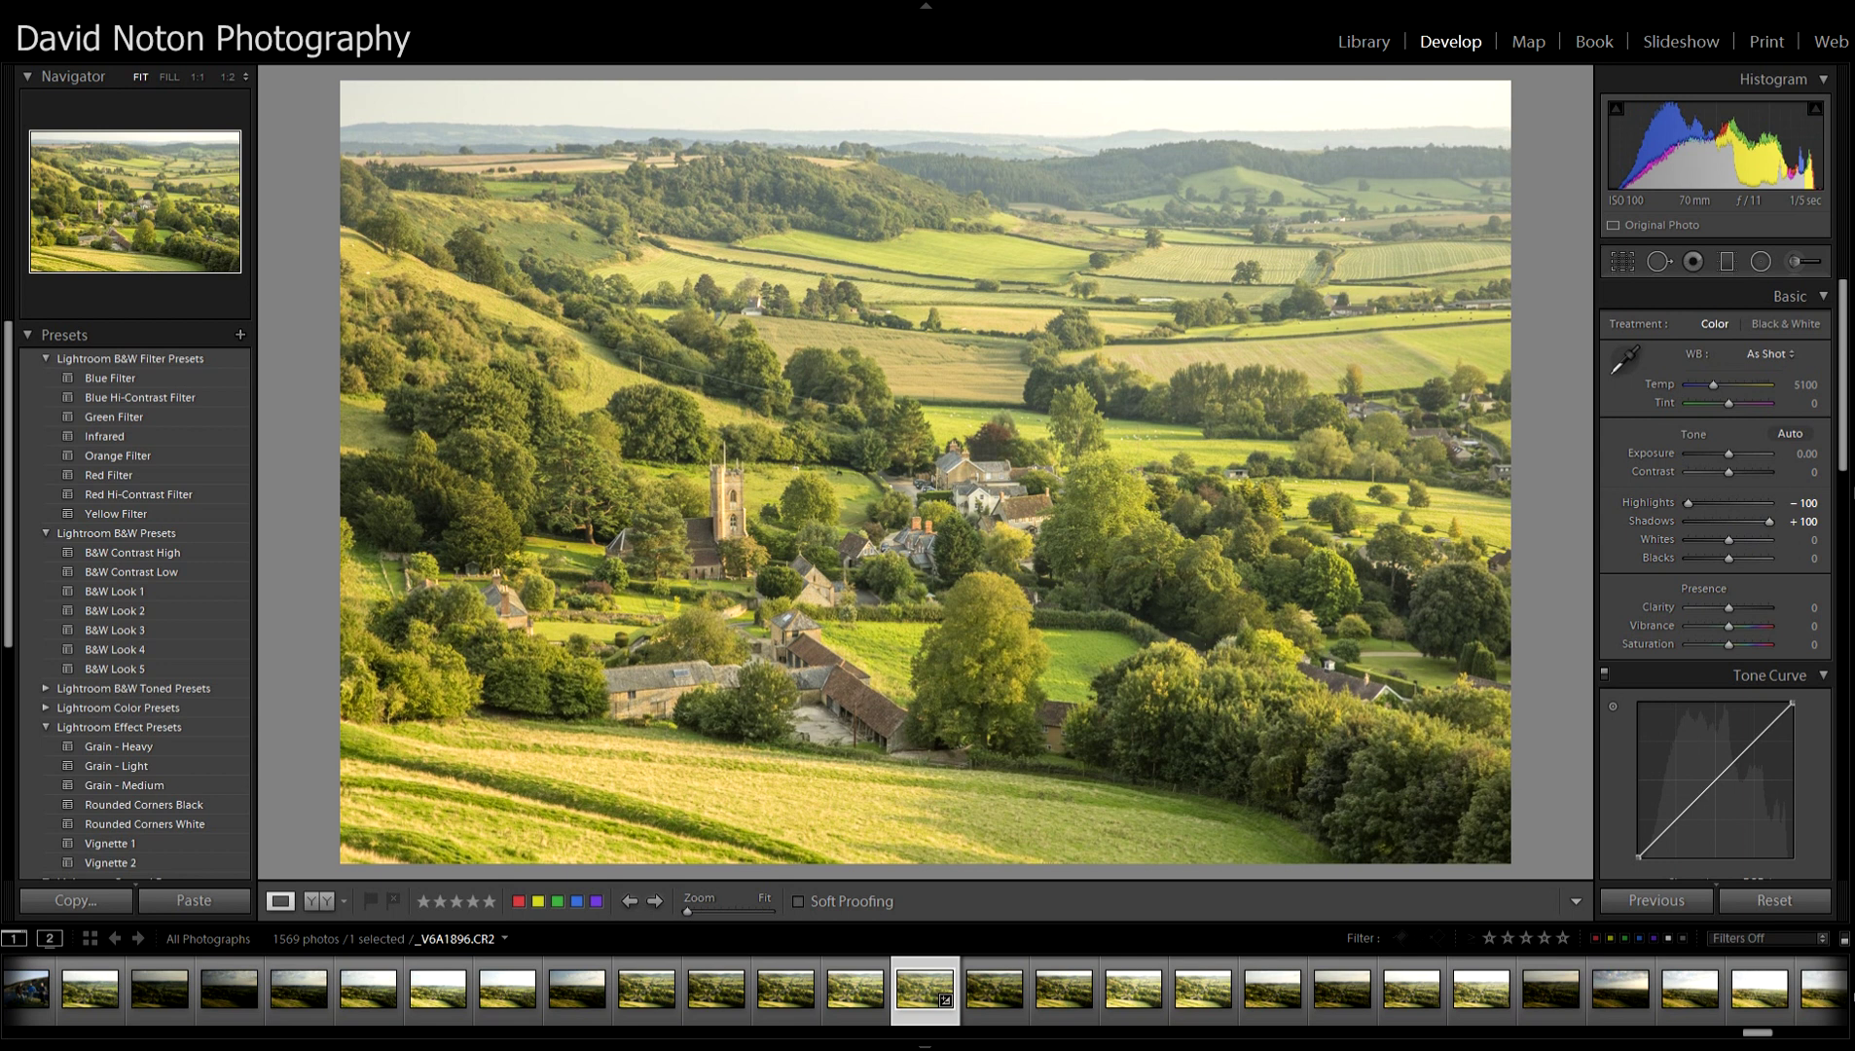
{"action": "double_click", "coordinate": [1687, 506]}
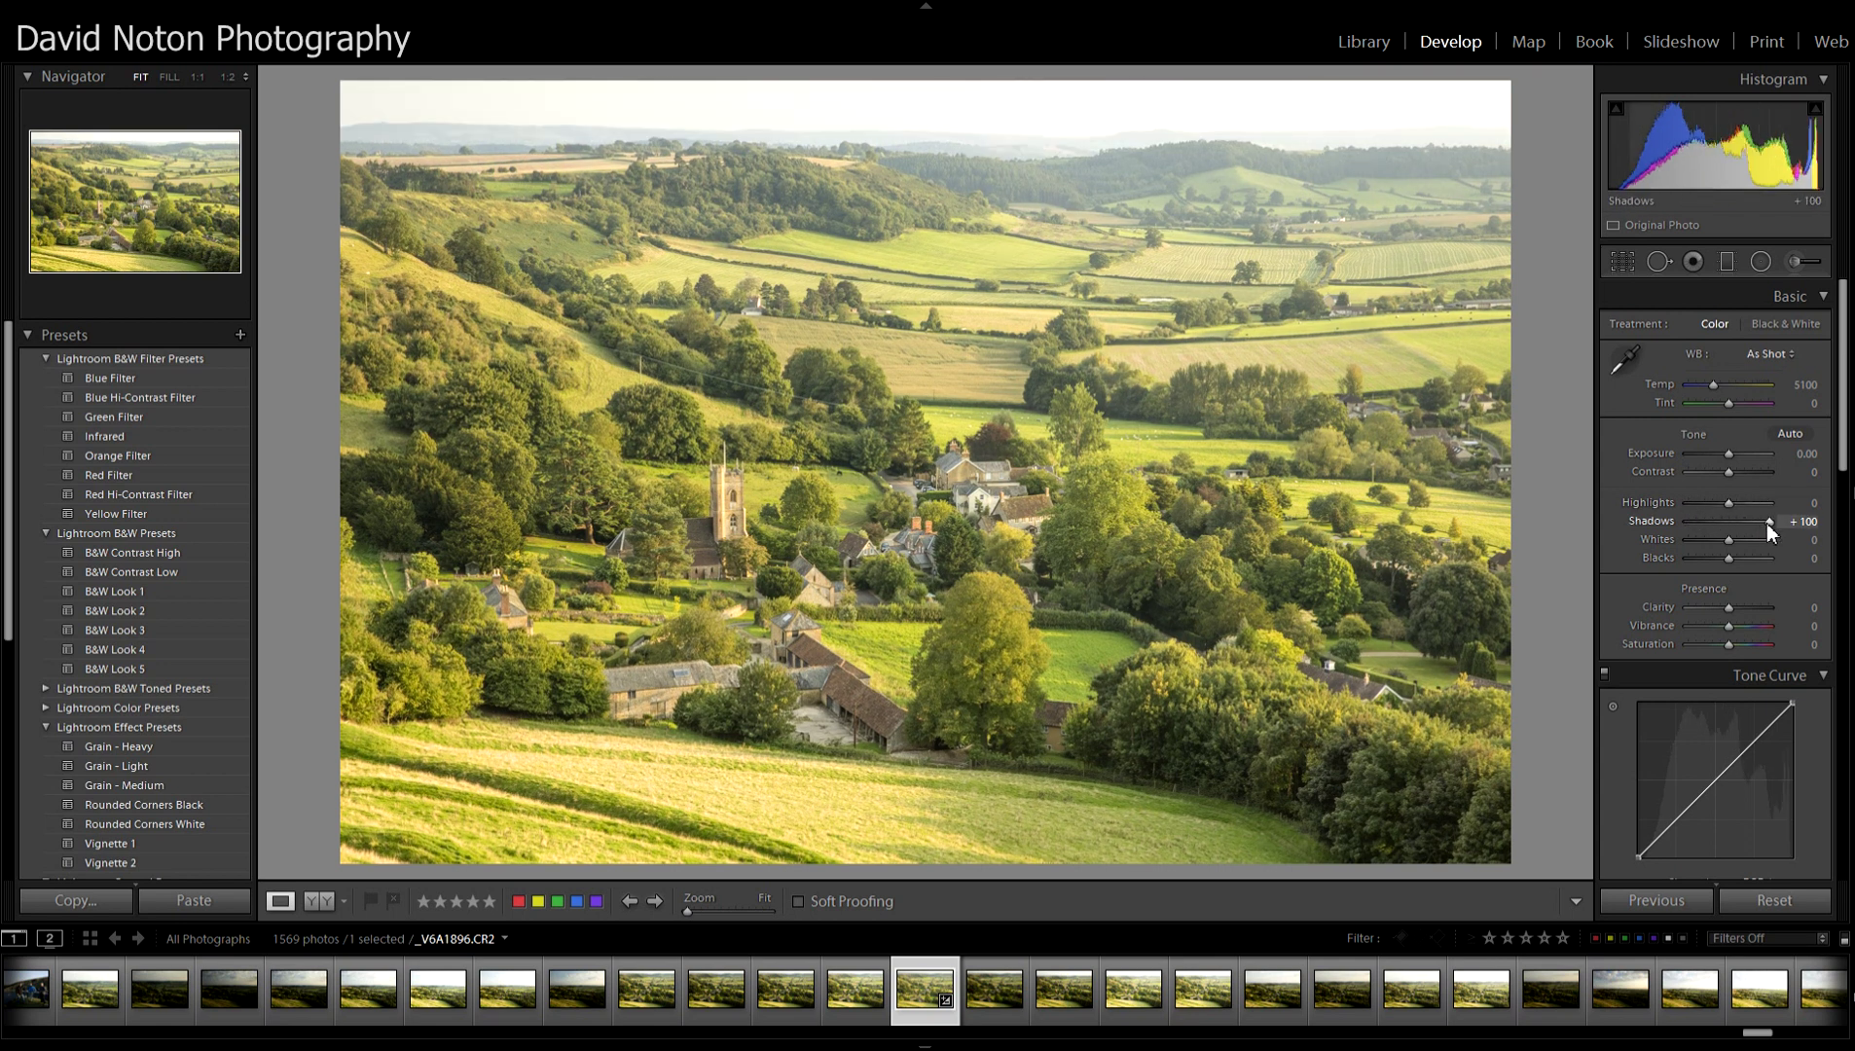
{"action": "double_click", "coordinate": [1773, 524]}
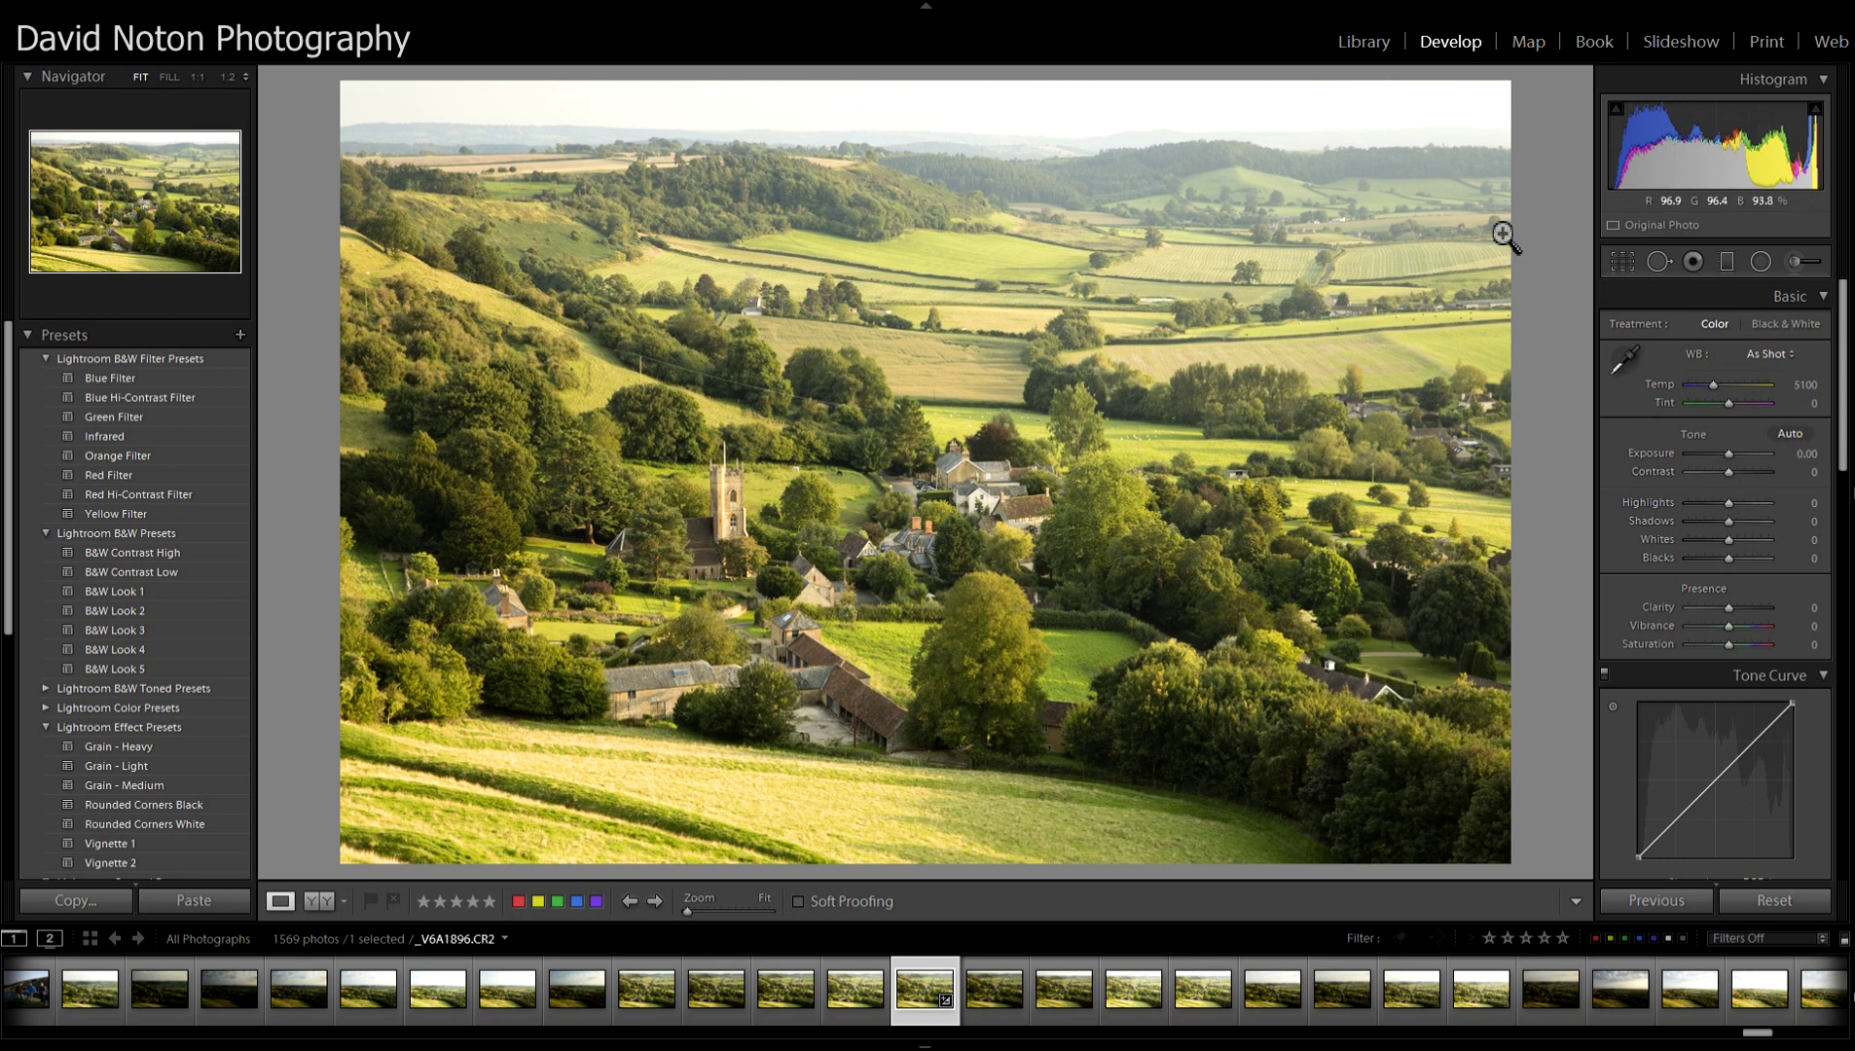
Try milder tone adjustments with Highlights at -31 and Shadows at +21, and reset both.
{"action": "left_click_drag", "start_coordinate": [1729, 503], "coordinate": [1718, 508]}
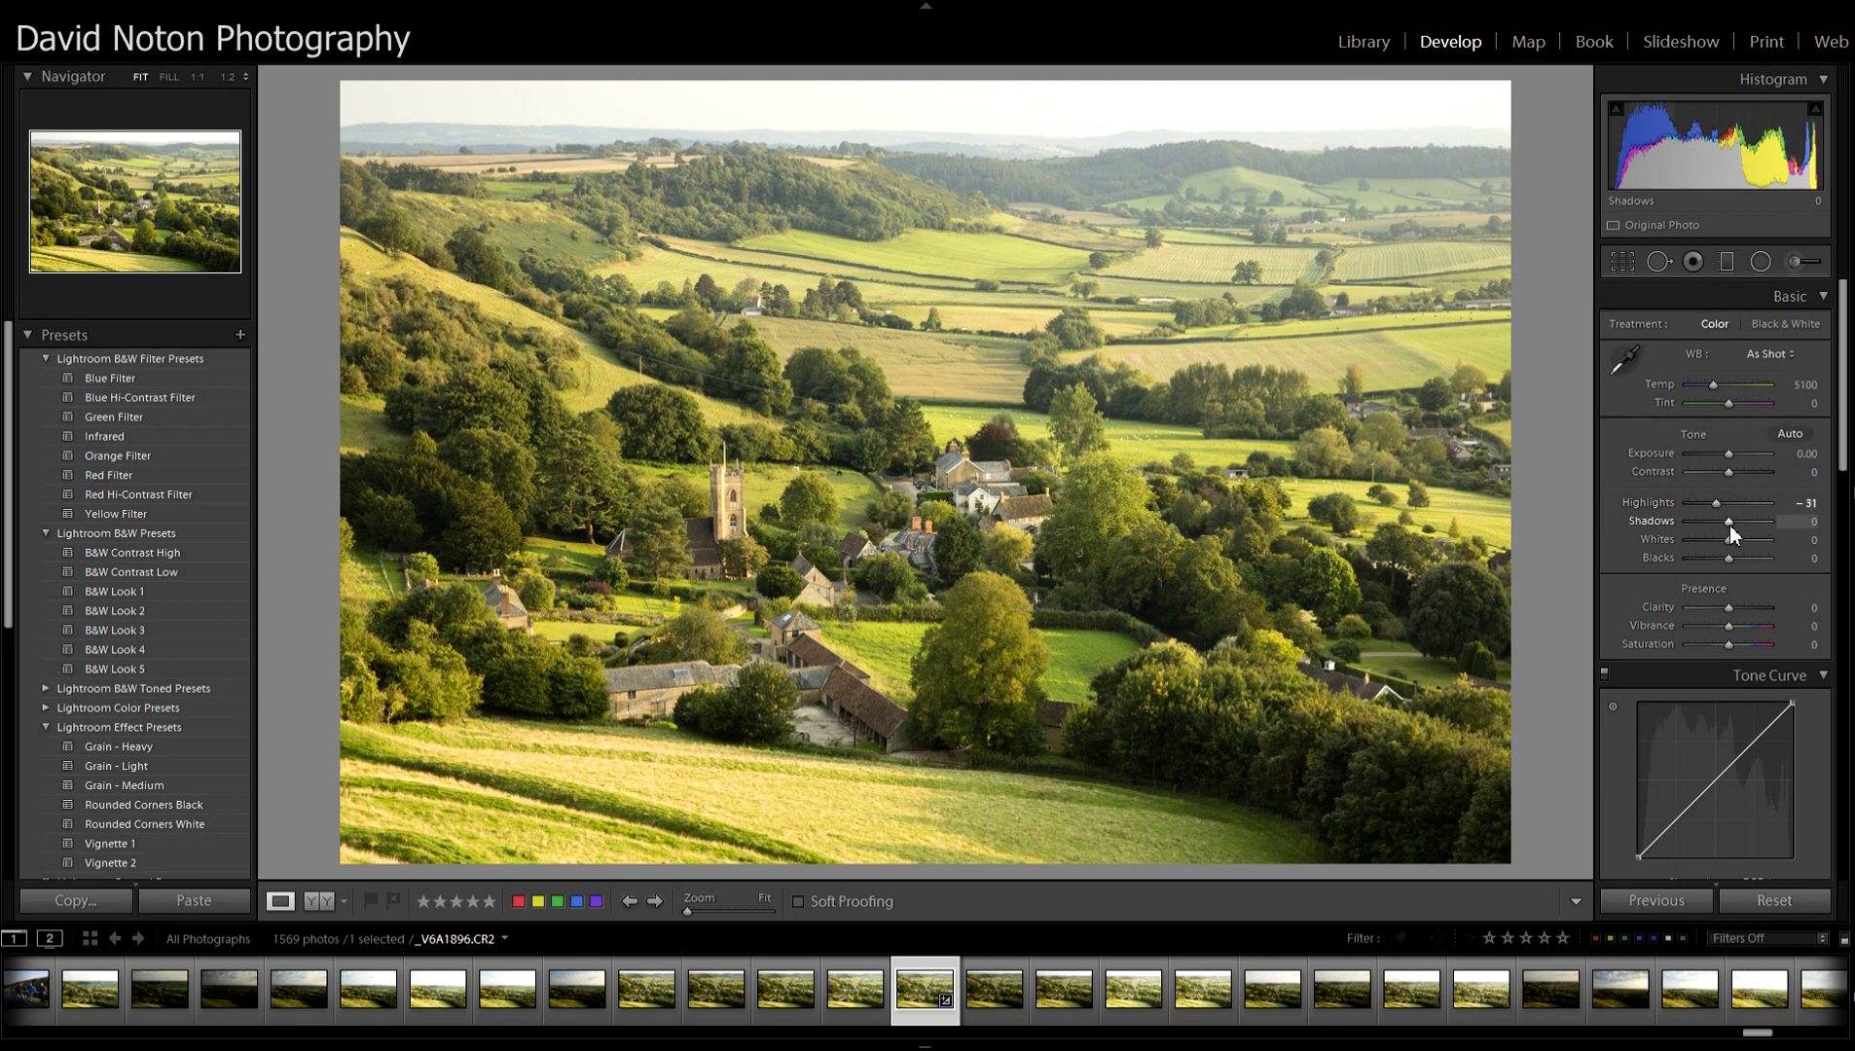
{"action": "left_click_drag", "start_coordinate": [1732, 524], "coordinate": [1740, 524]}
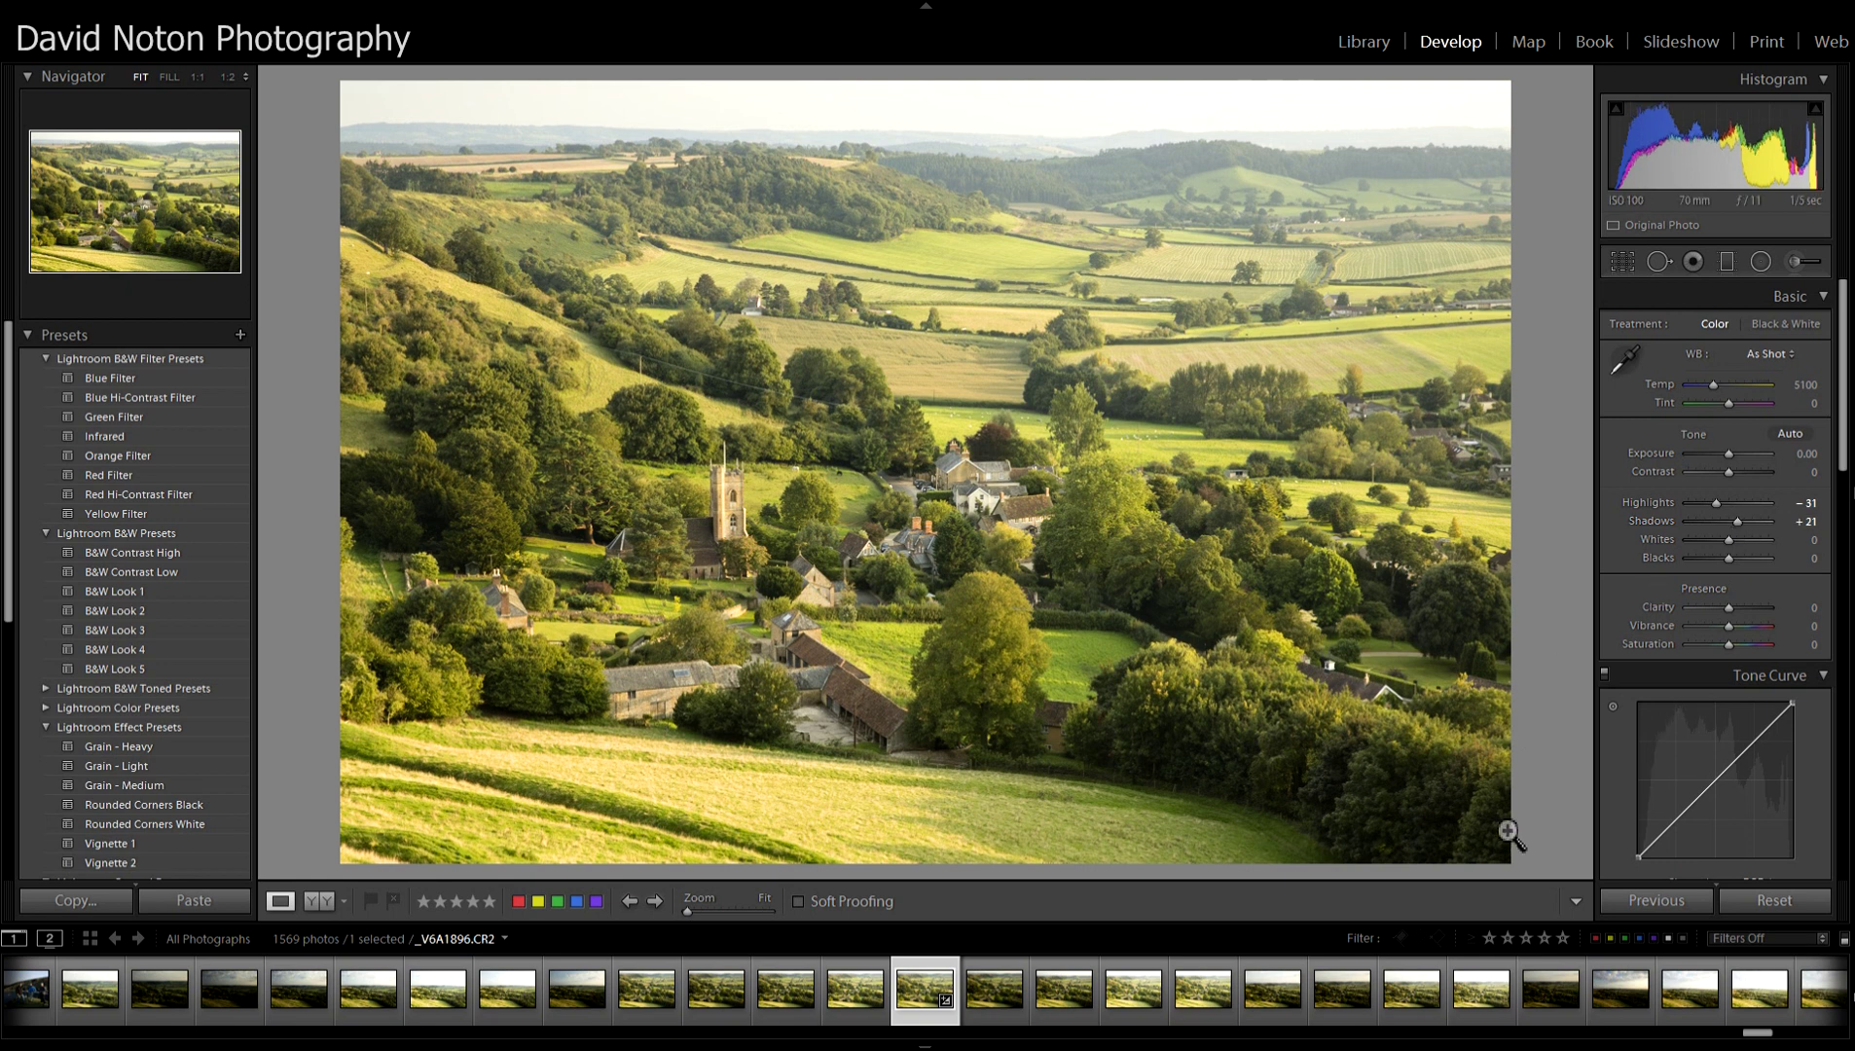
{"action": "double_click", "coordinate": [1738, 521]}
{"action": "double_click", "coordinate": [1722, 503]}
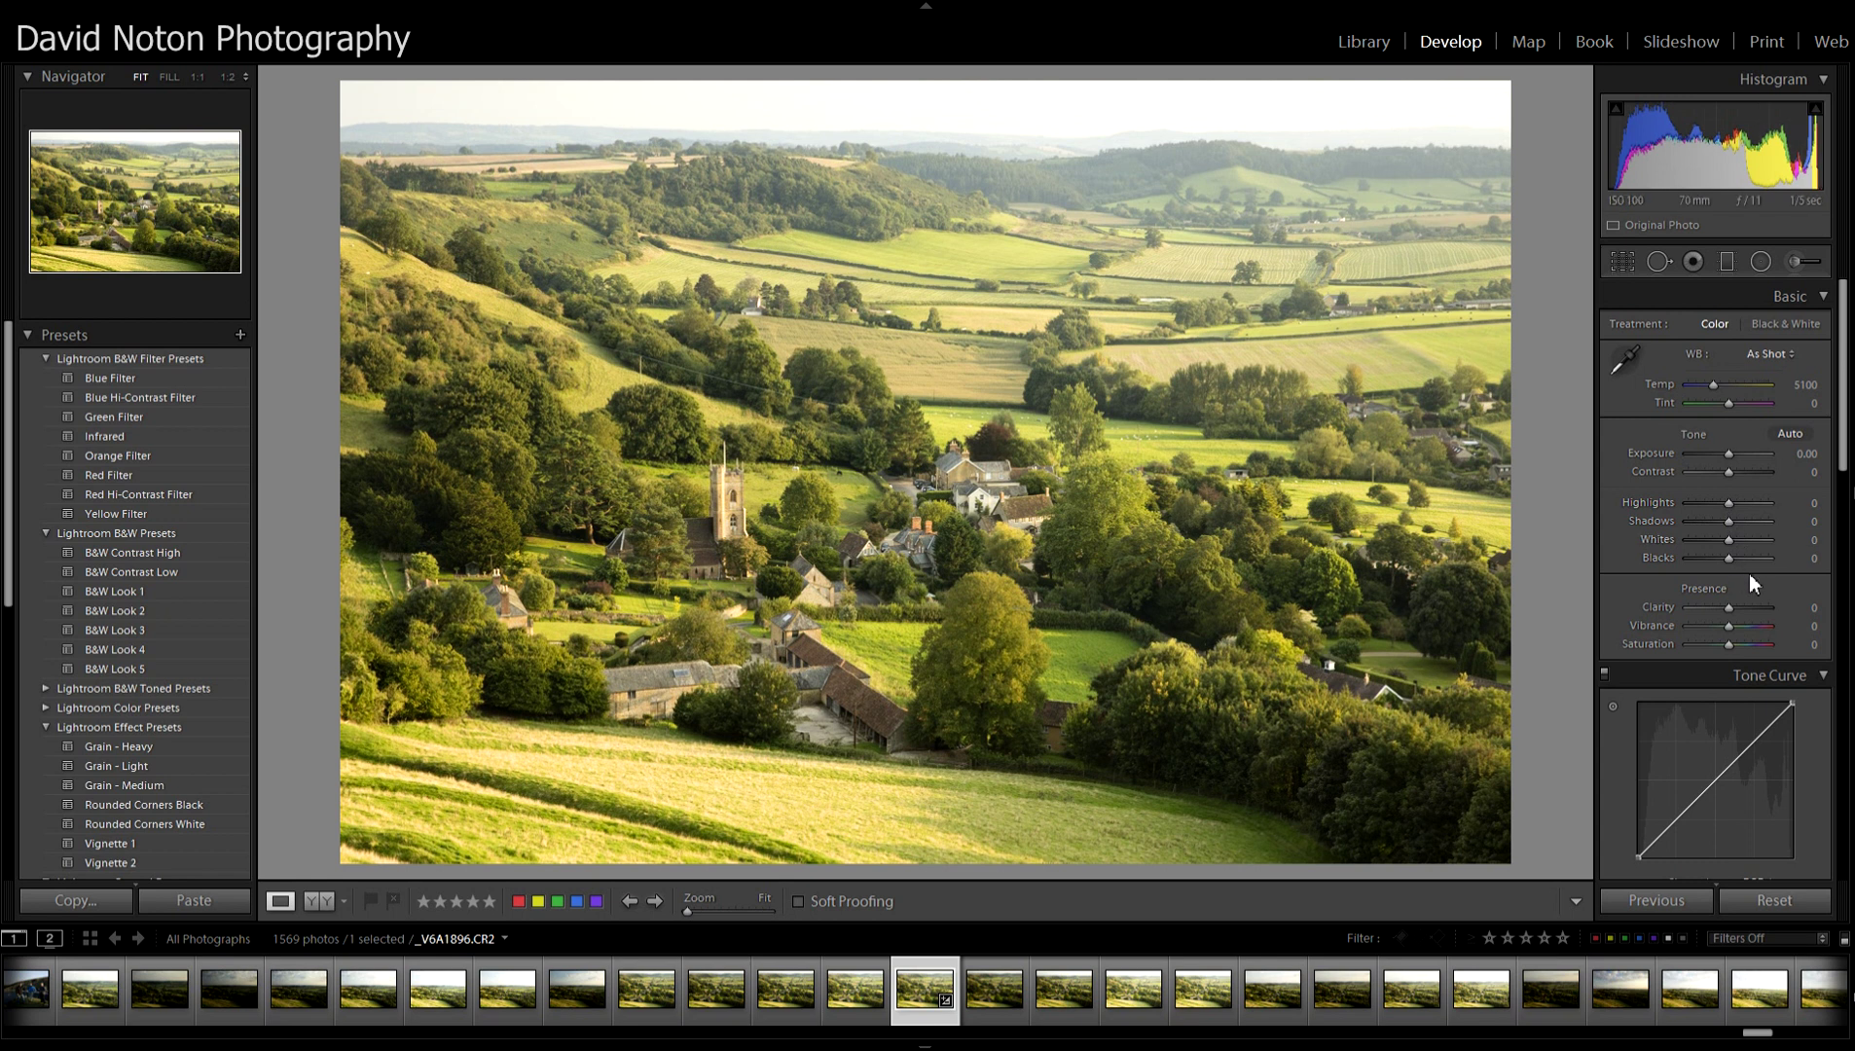
Expand the Camera Calibration settings of the photo.
{"action": "scroll", "coordinate": [1843, 443], "scroll_direction": "down", "scroll_amount": 2}
{"action": "scroll", "coordinate": [1843, 443], "scroll_direction": "up", "scroll_amount": 2}
{"action": "scroll", "coordinate": [1847, 435], "scroll_direction": "down", "scroll_amount": 5}
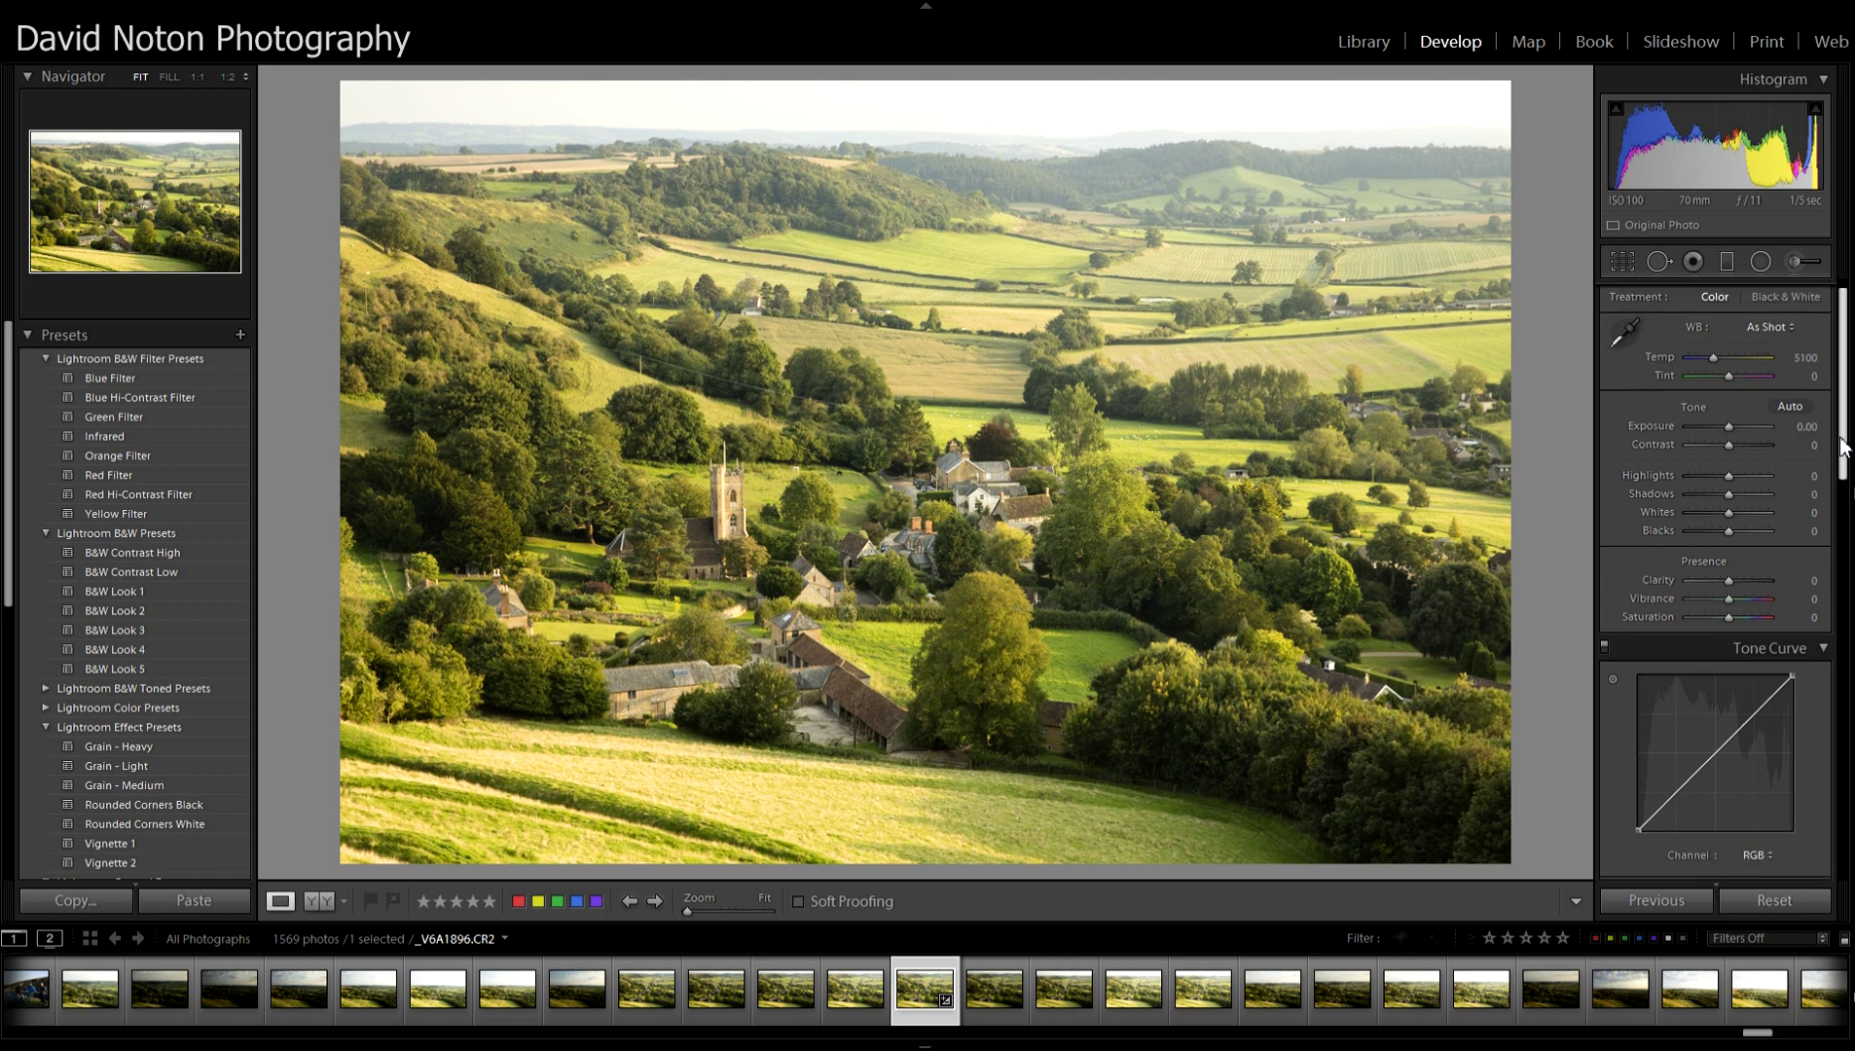
{"action": "scroll", "coordinate": [1843, 436], "scroll_direction": "down", "scroll_amount": 1}
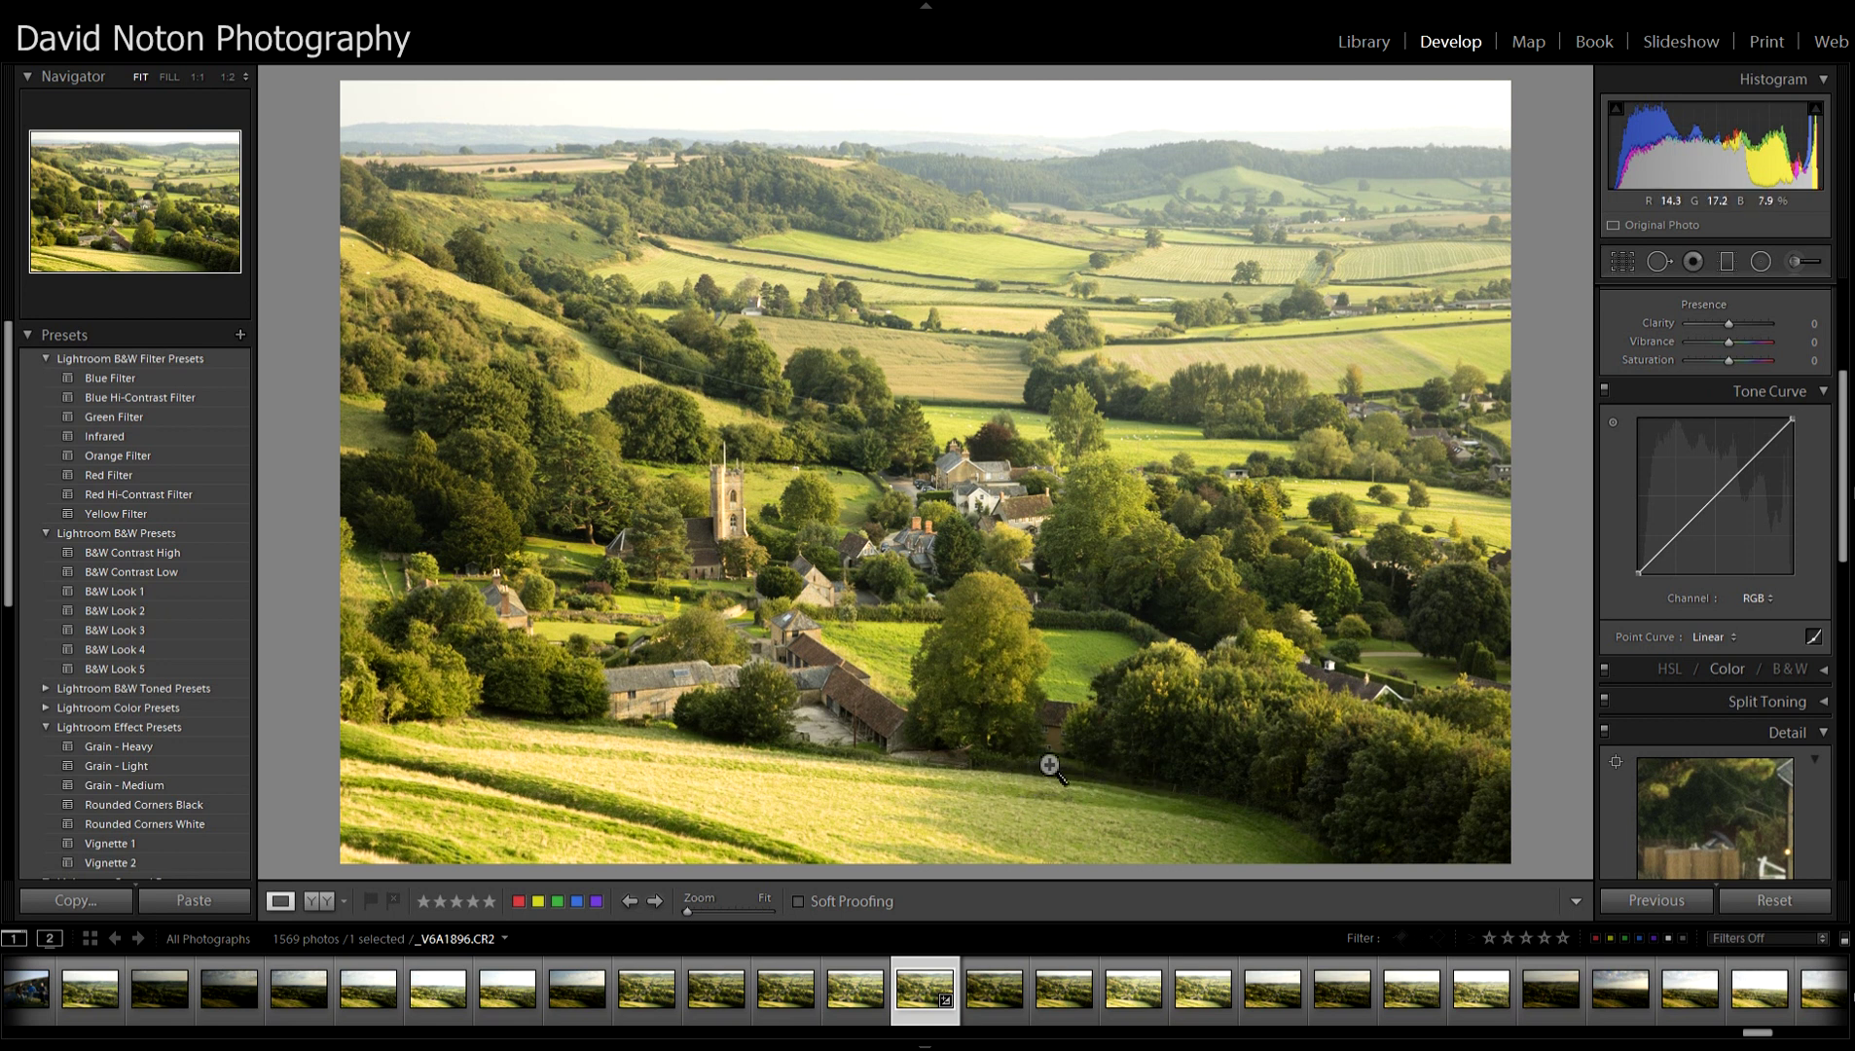
{"action": "scroll", "coordinate": [1850, 496], "scroll_direction": "down", "scroll_amount": 3}
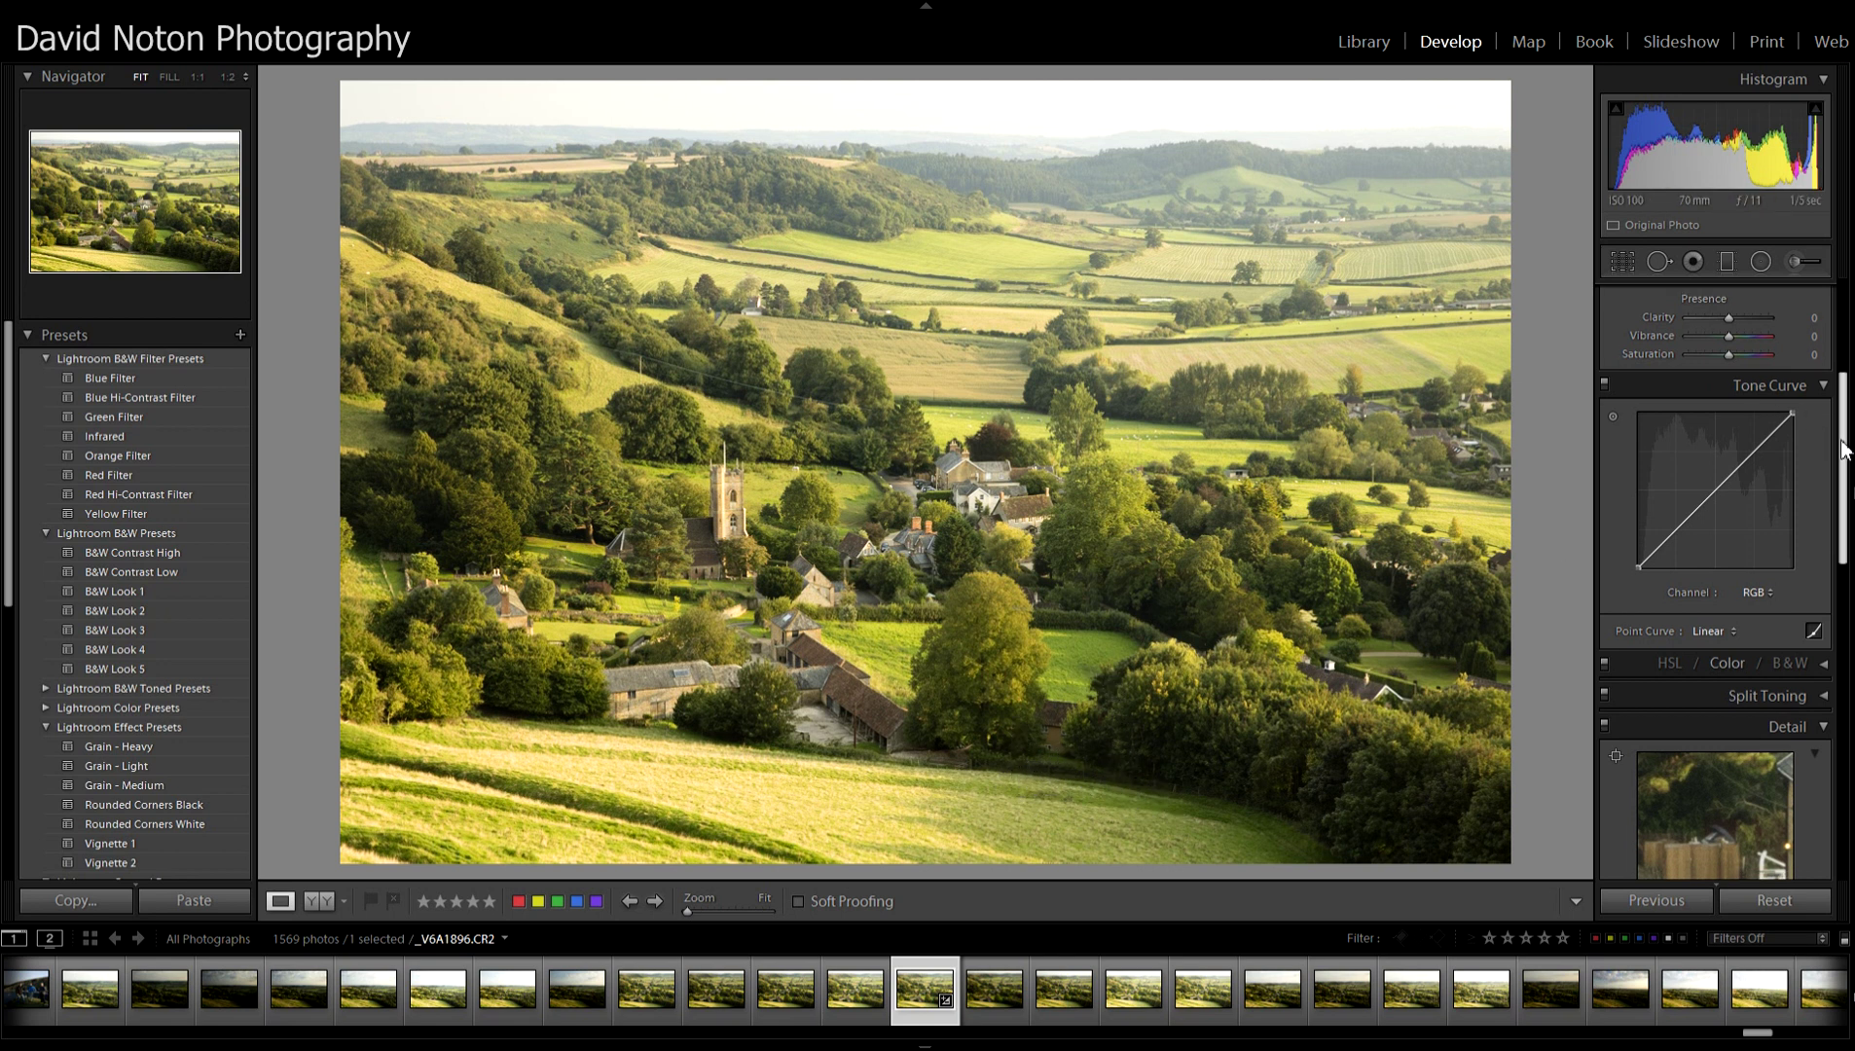
{"action": "left_click_drag", "start_coordinate": [1848, 504], "coordinate": [1853, 769]}
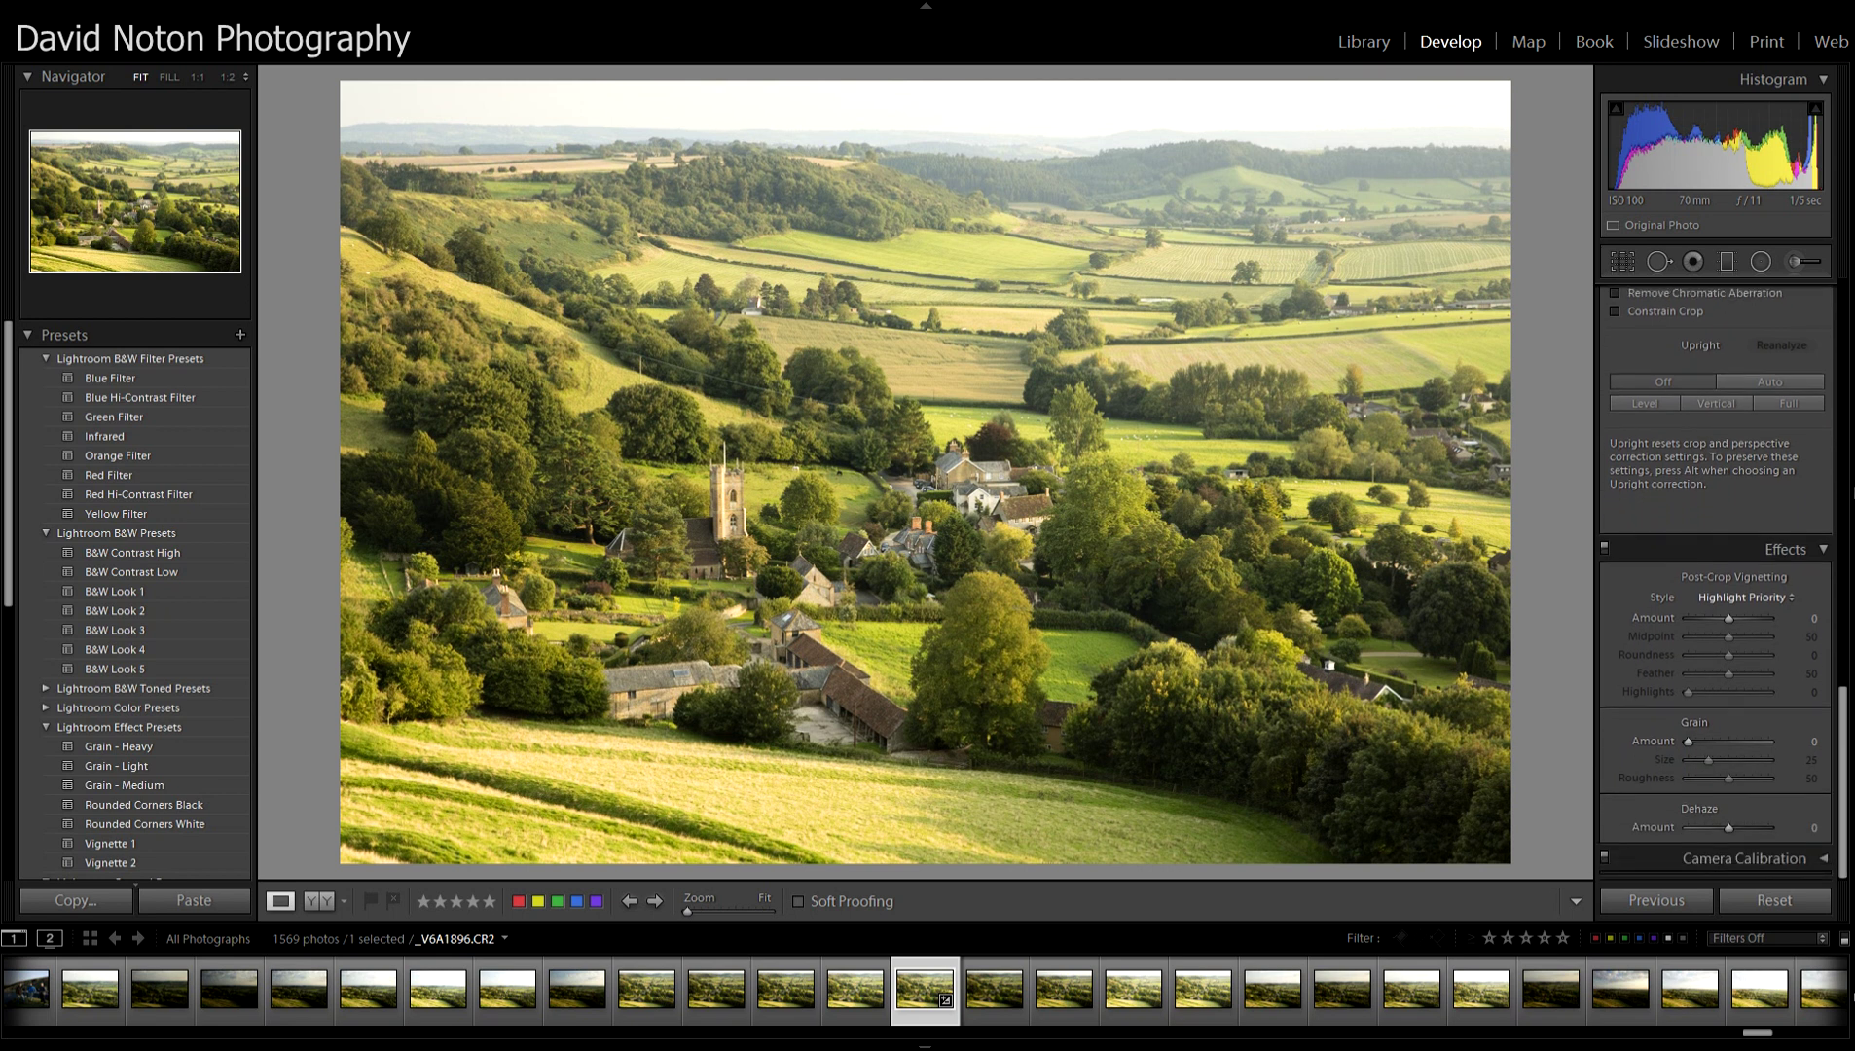
{"action": "left_click", "coordinate": [1823, 859]}
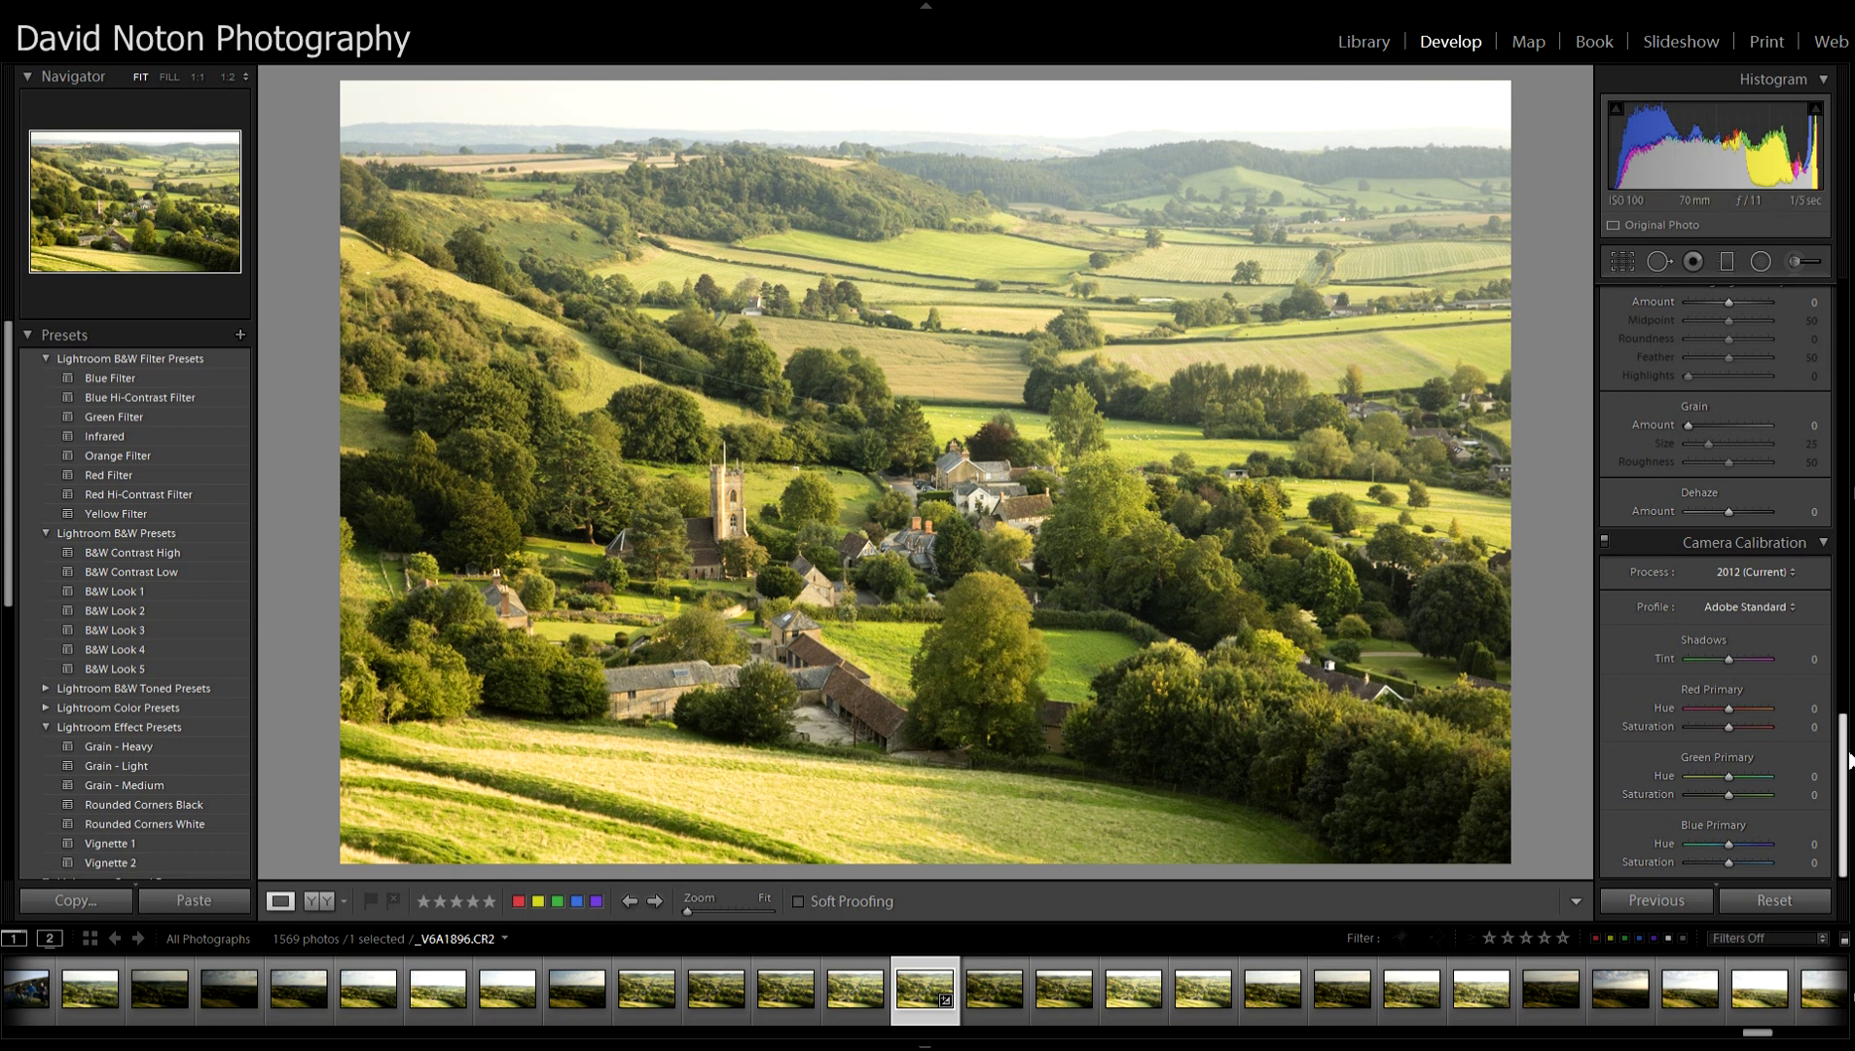
{"action": "left_click_drag", "start_coordinate": [1842, 758], "coordinate": [1843, 759]}
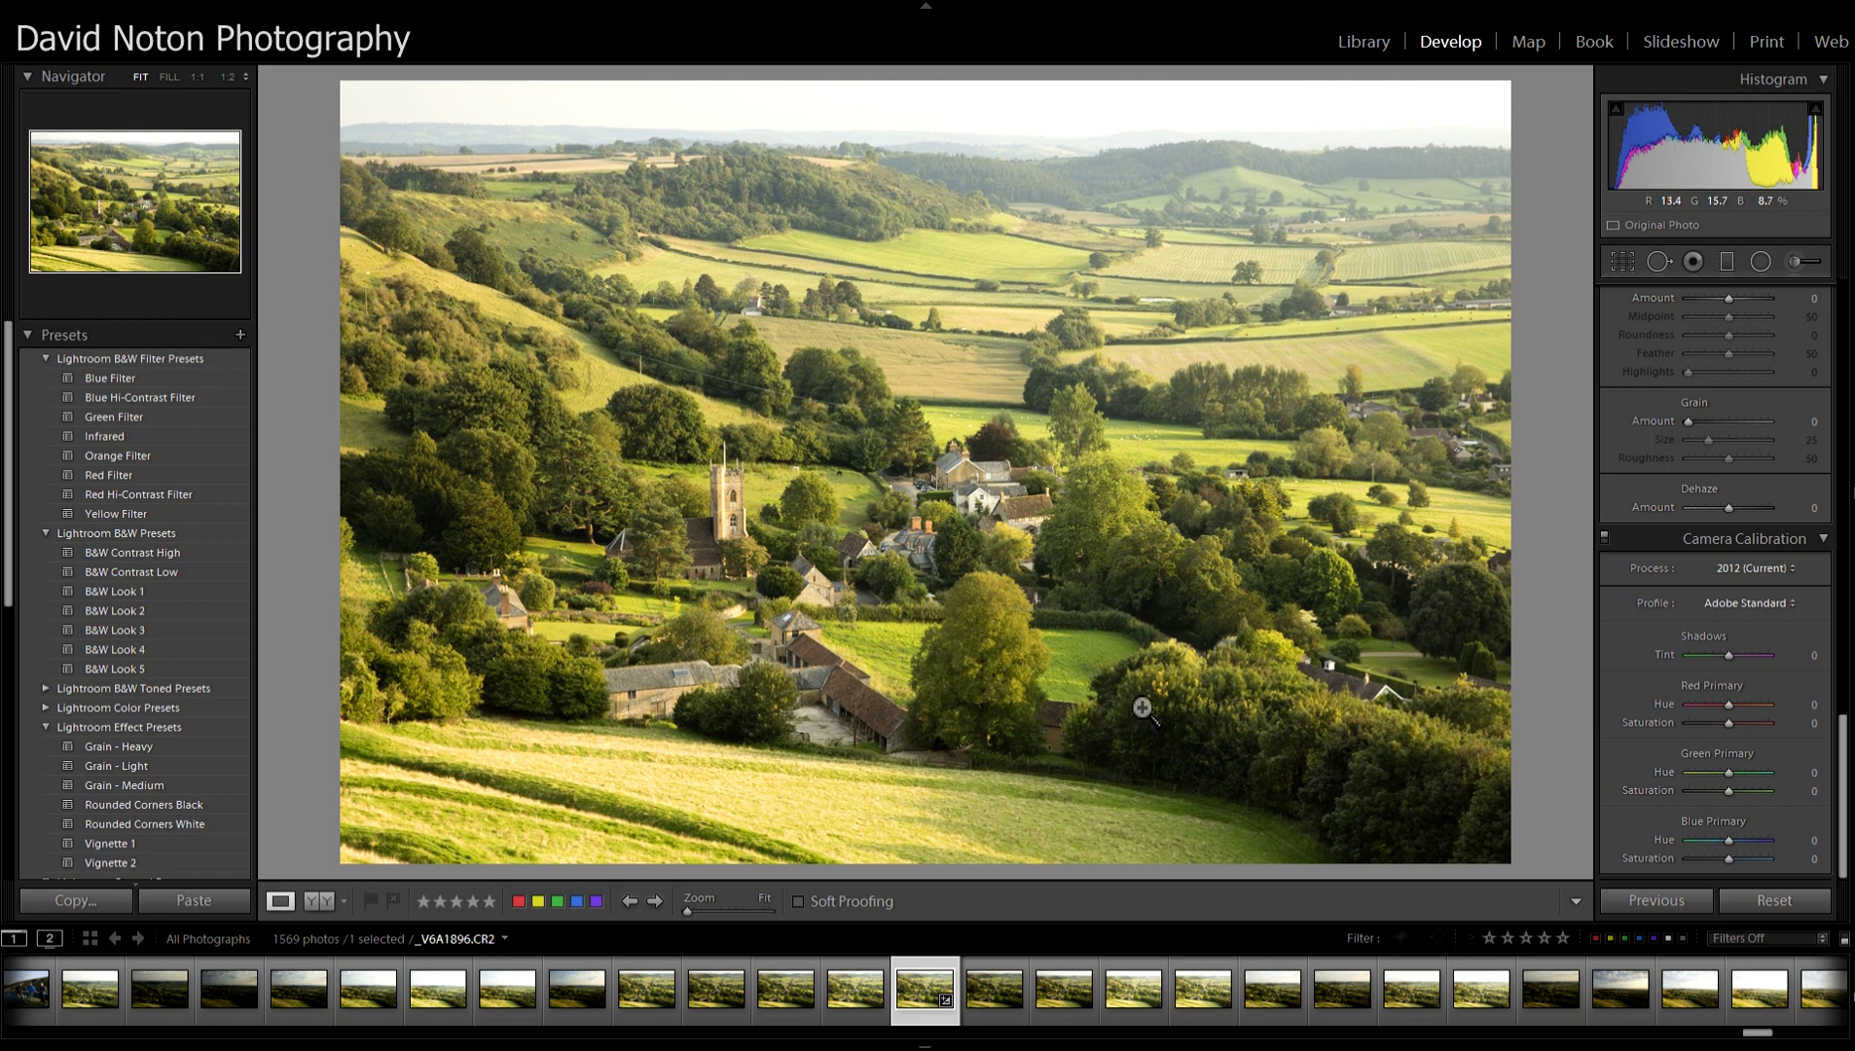
Look through the available process versions and camera profiles, selecting 2012 (Current) and Adobe Standard.
{"action": "left_click", "coordinate": [1795, 571]}
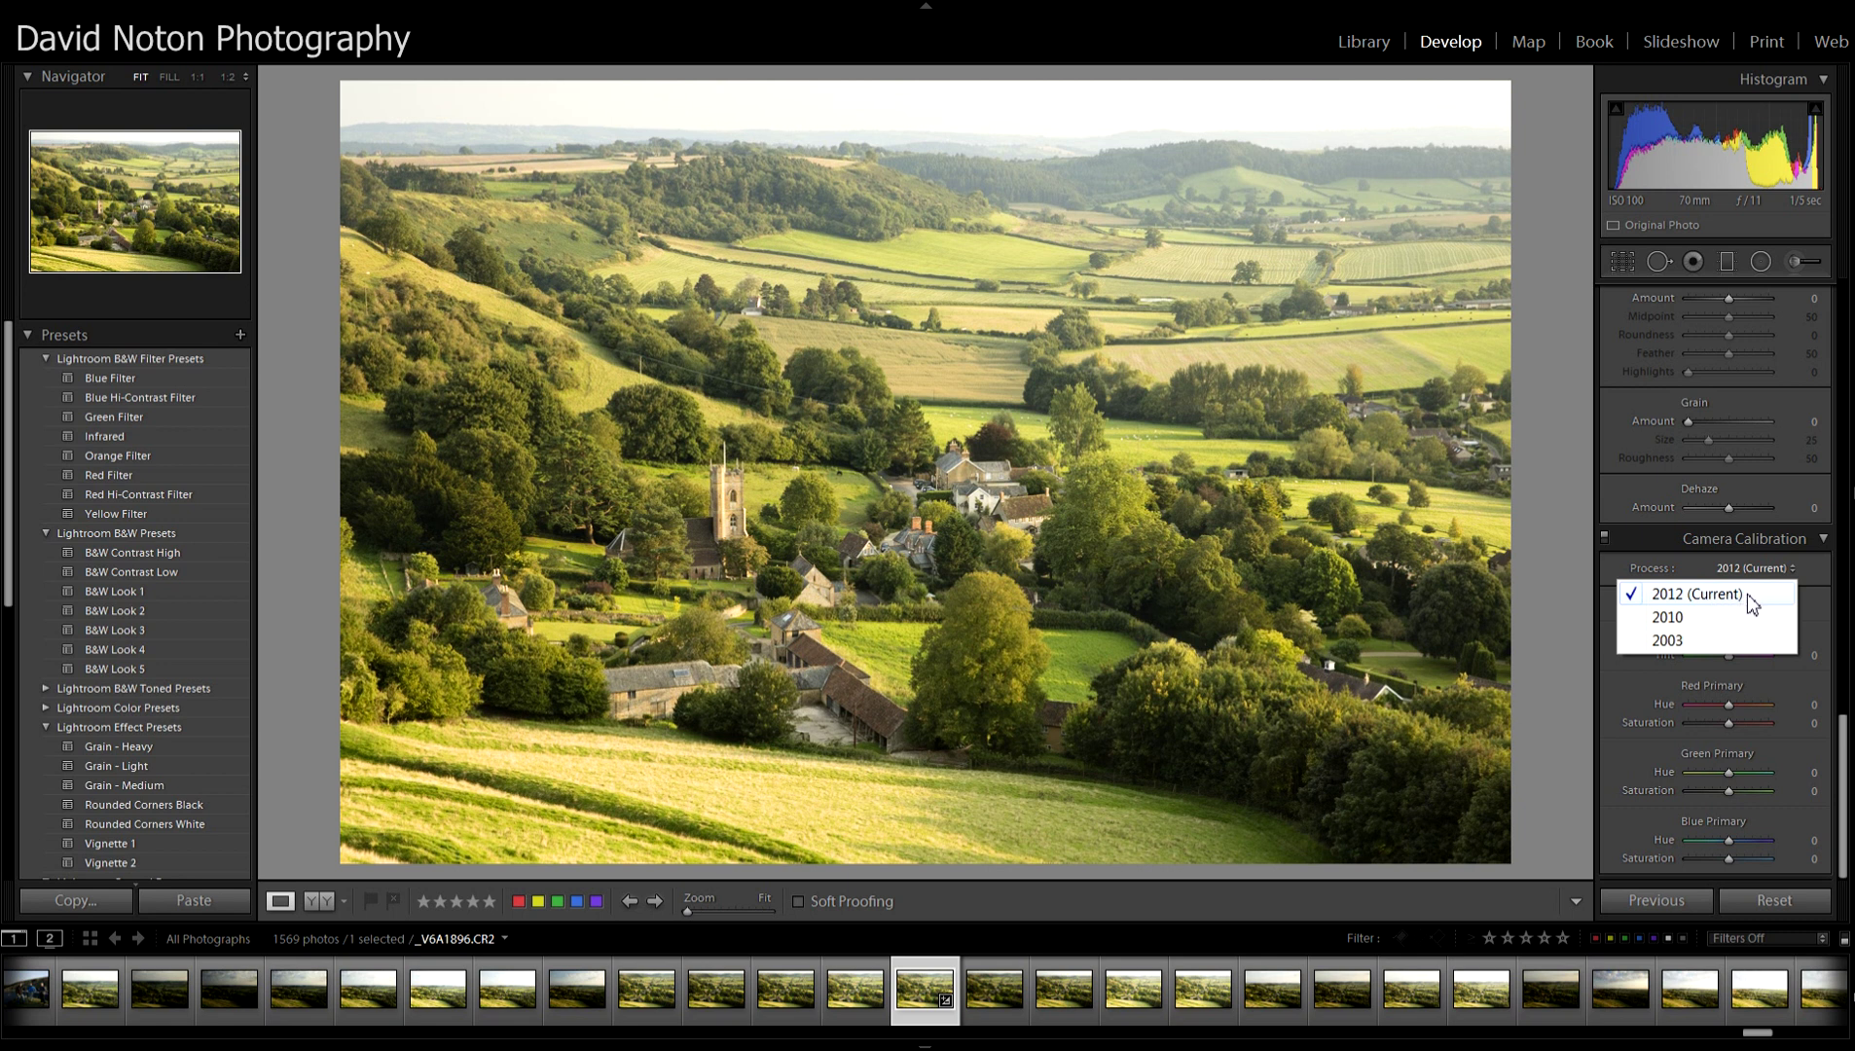
{"action": "left_click", "coordinate": [1749, 595]}
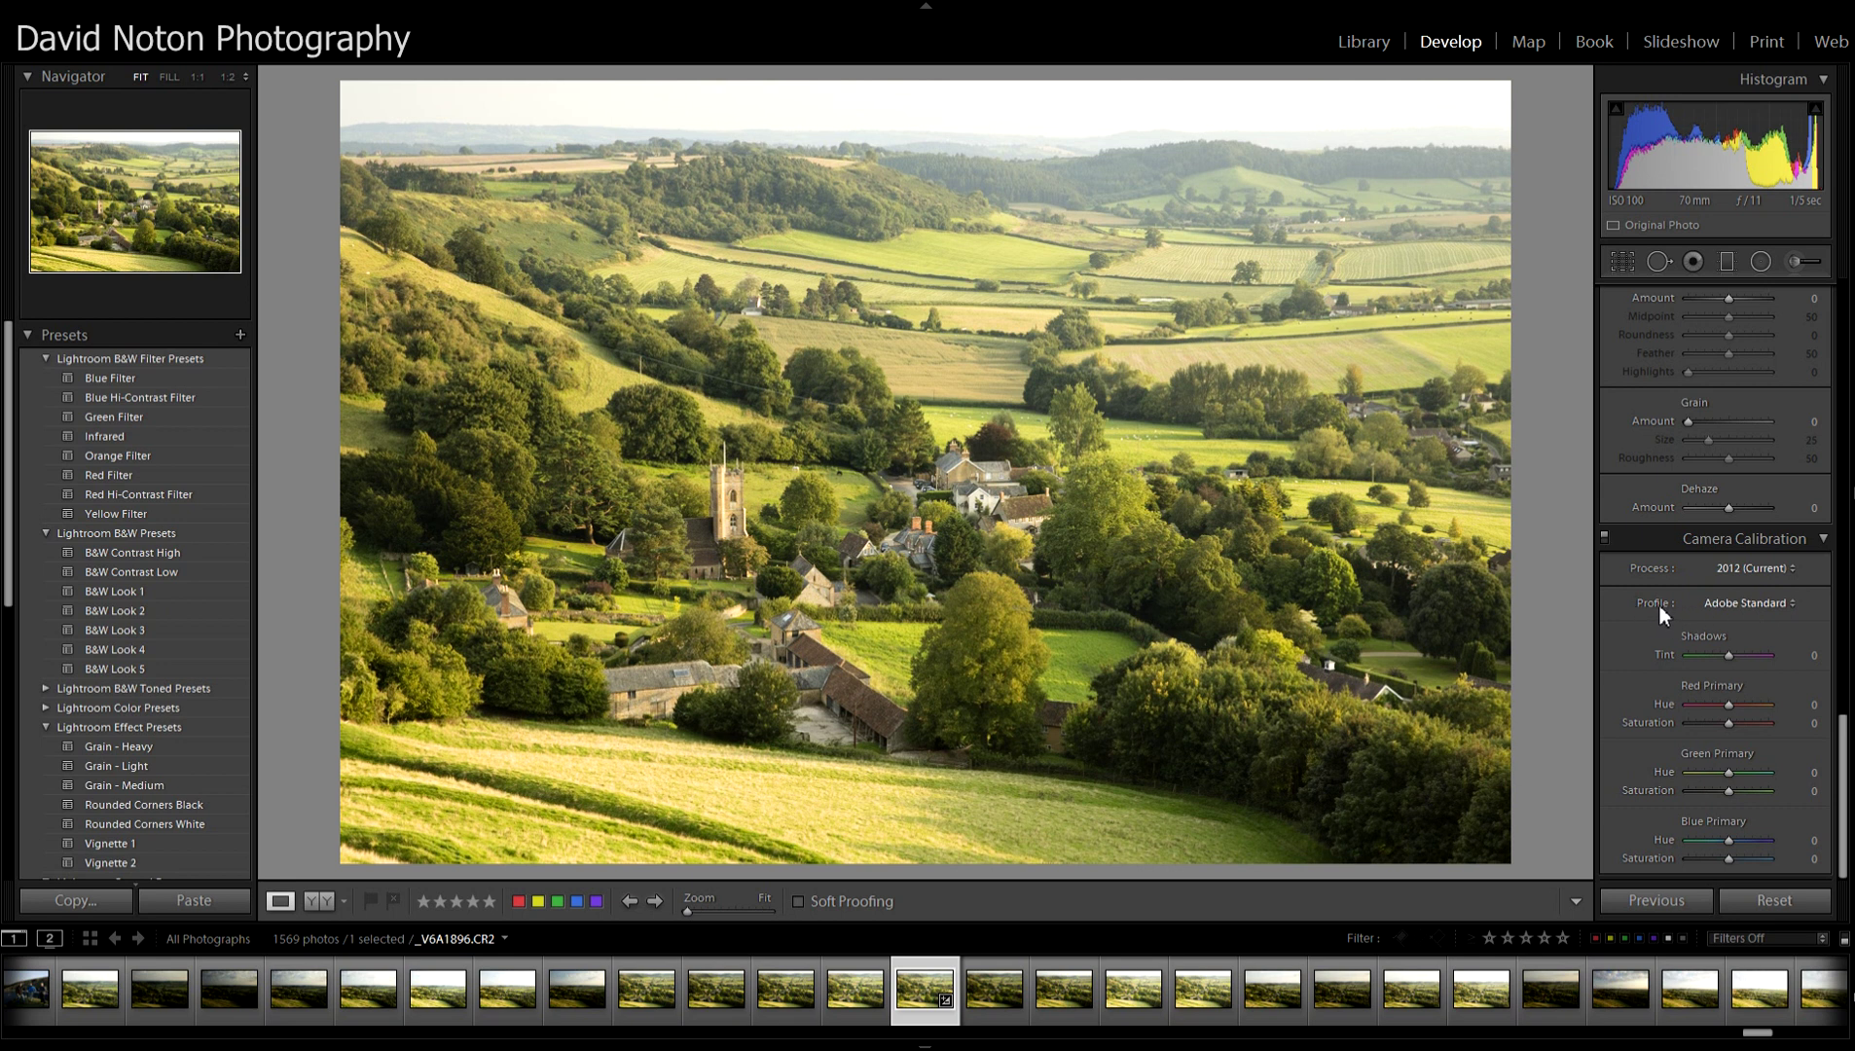
{"action": "left_click", "coordinate": [1791, 601]}
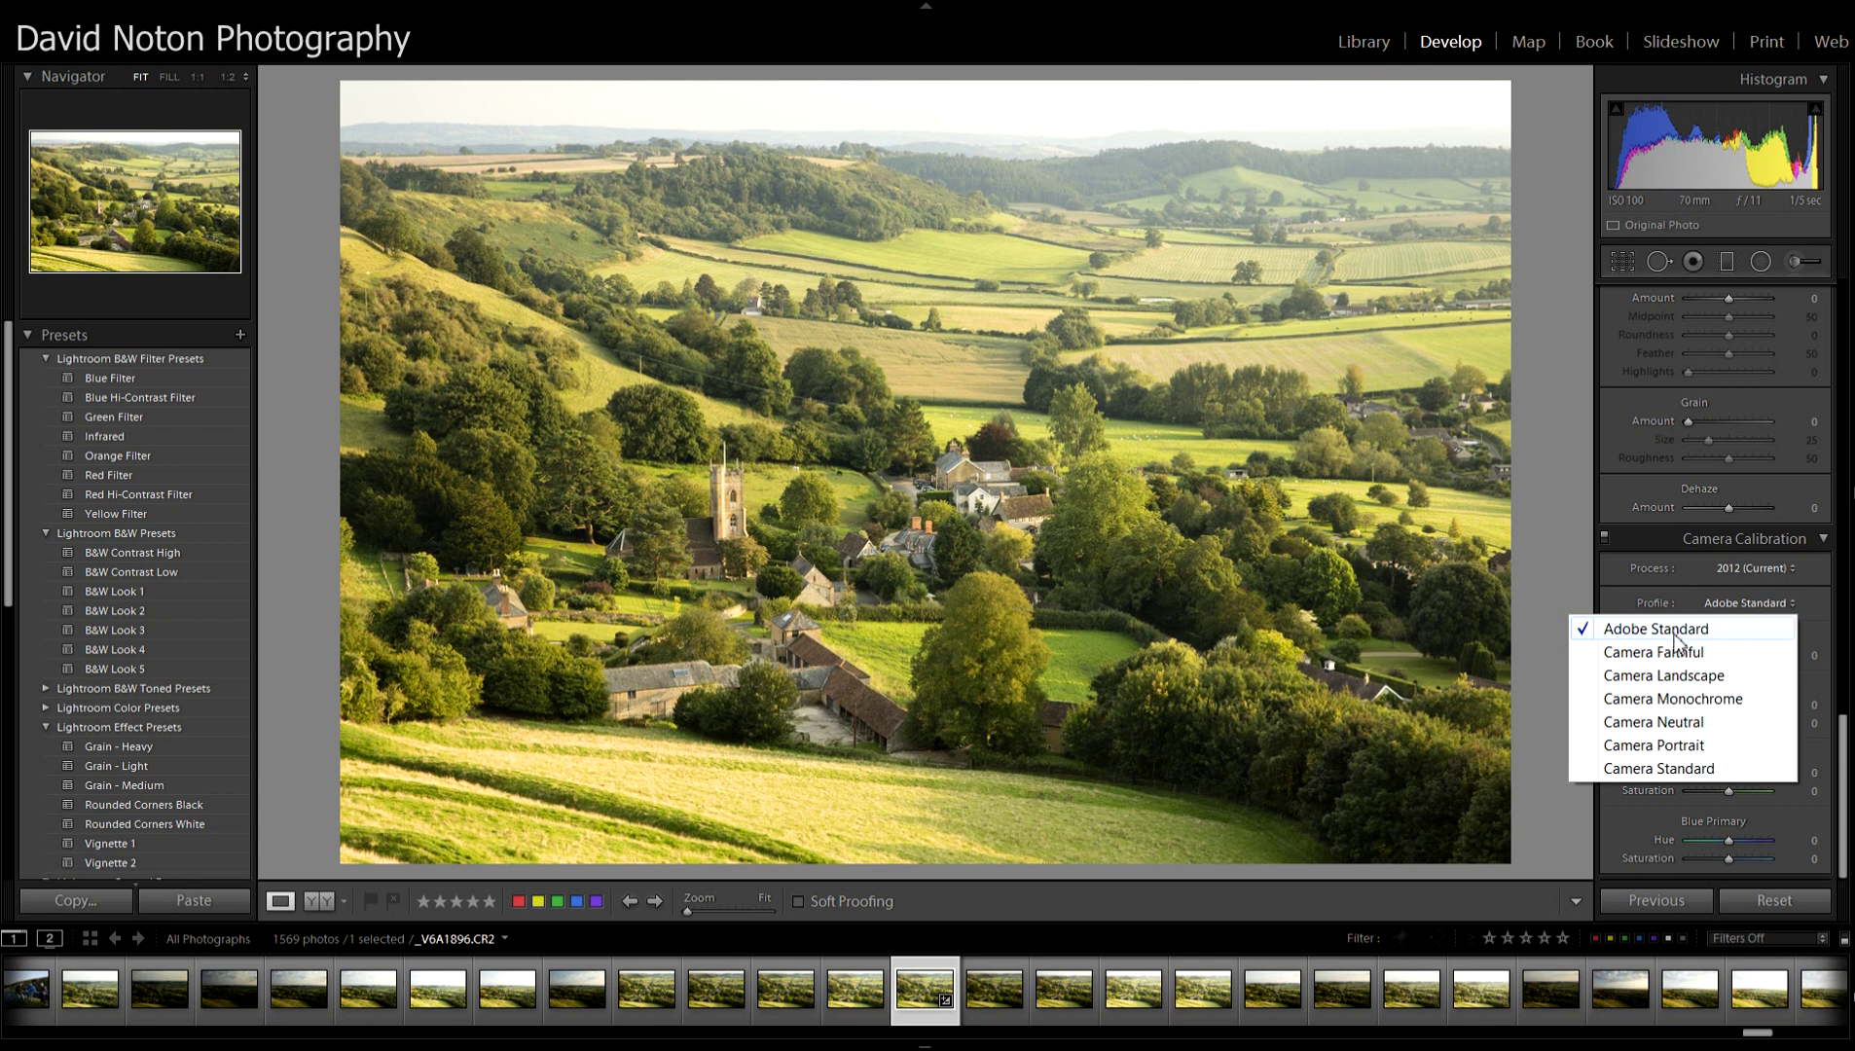
{"action": "left_click", "coordinate": [1725, 633]}
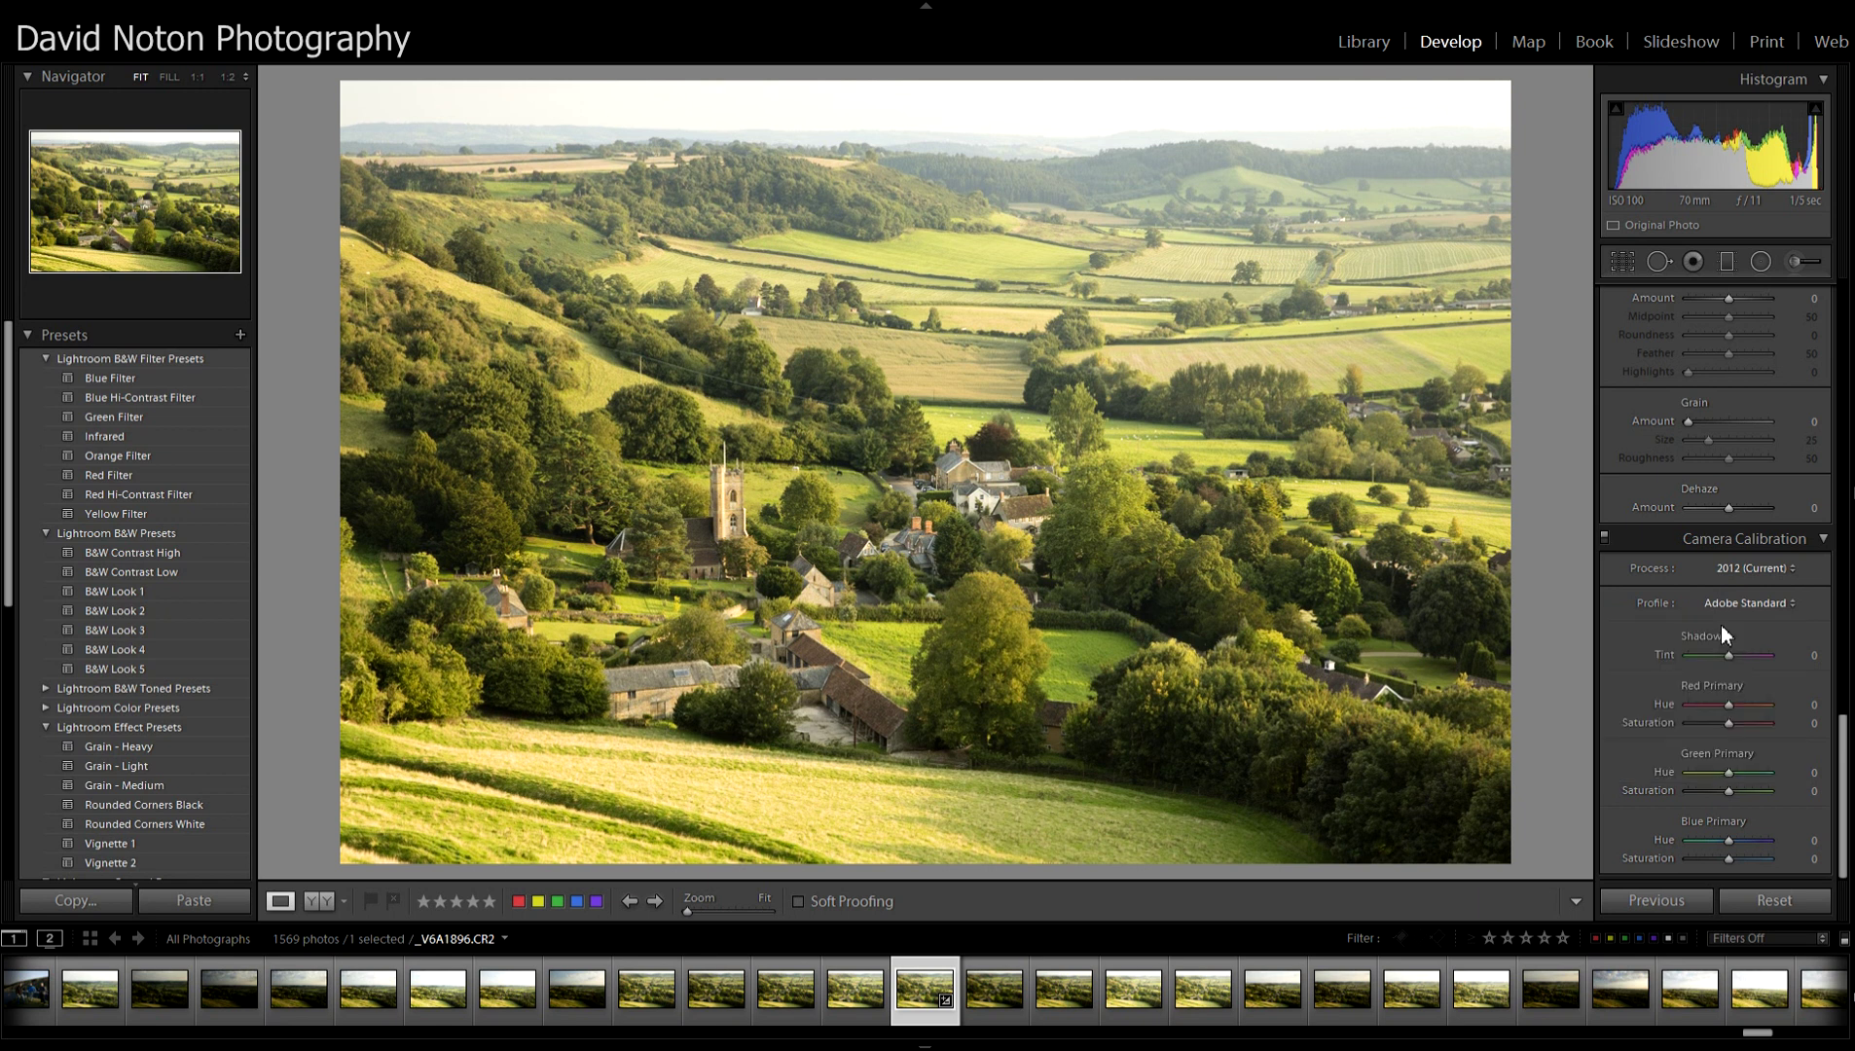
{"action": "left_click", "coordinate": [1793, 603]}
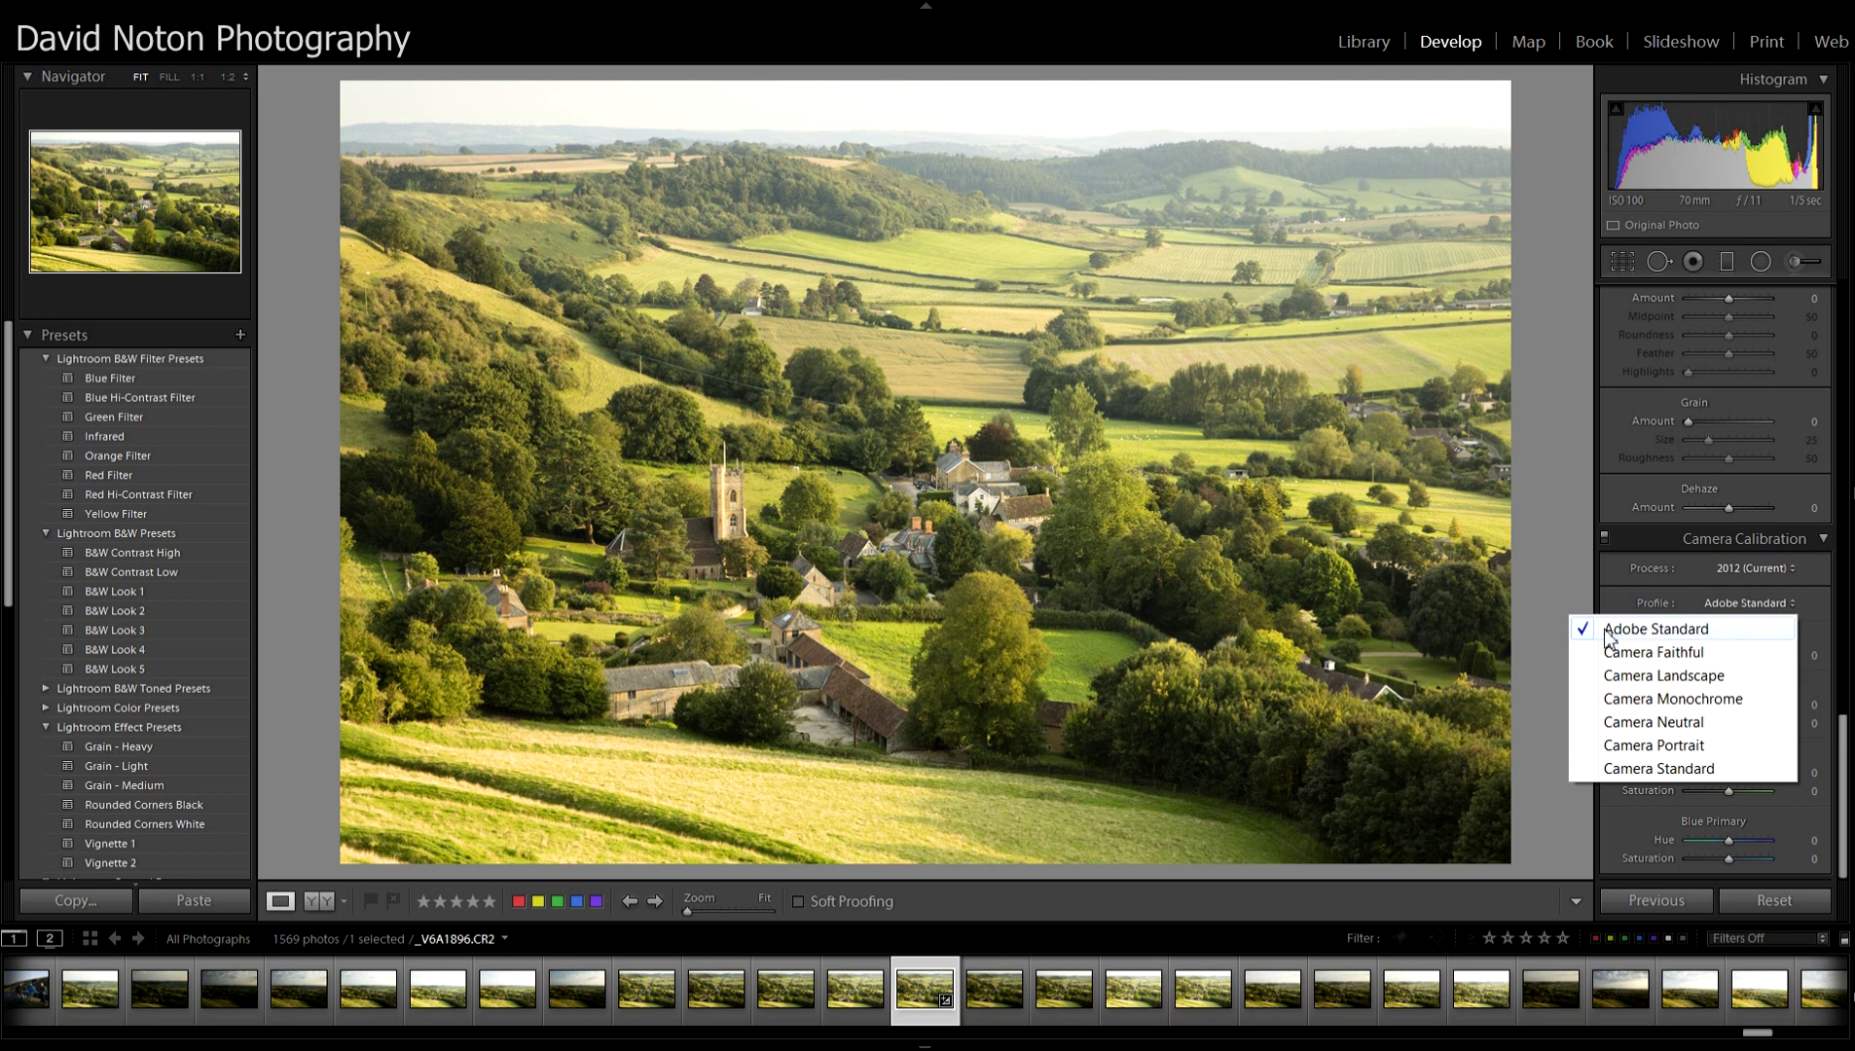
{"action": "left_click", "coordinate": [1806, 600]}
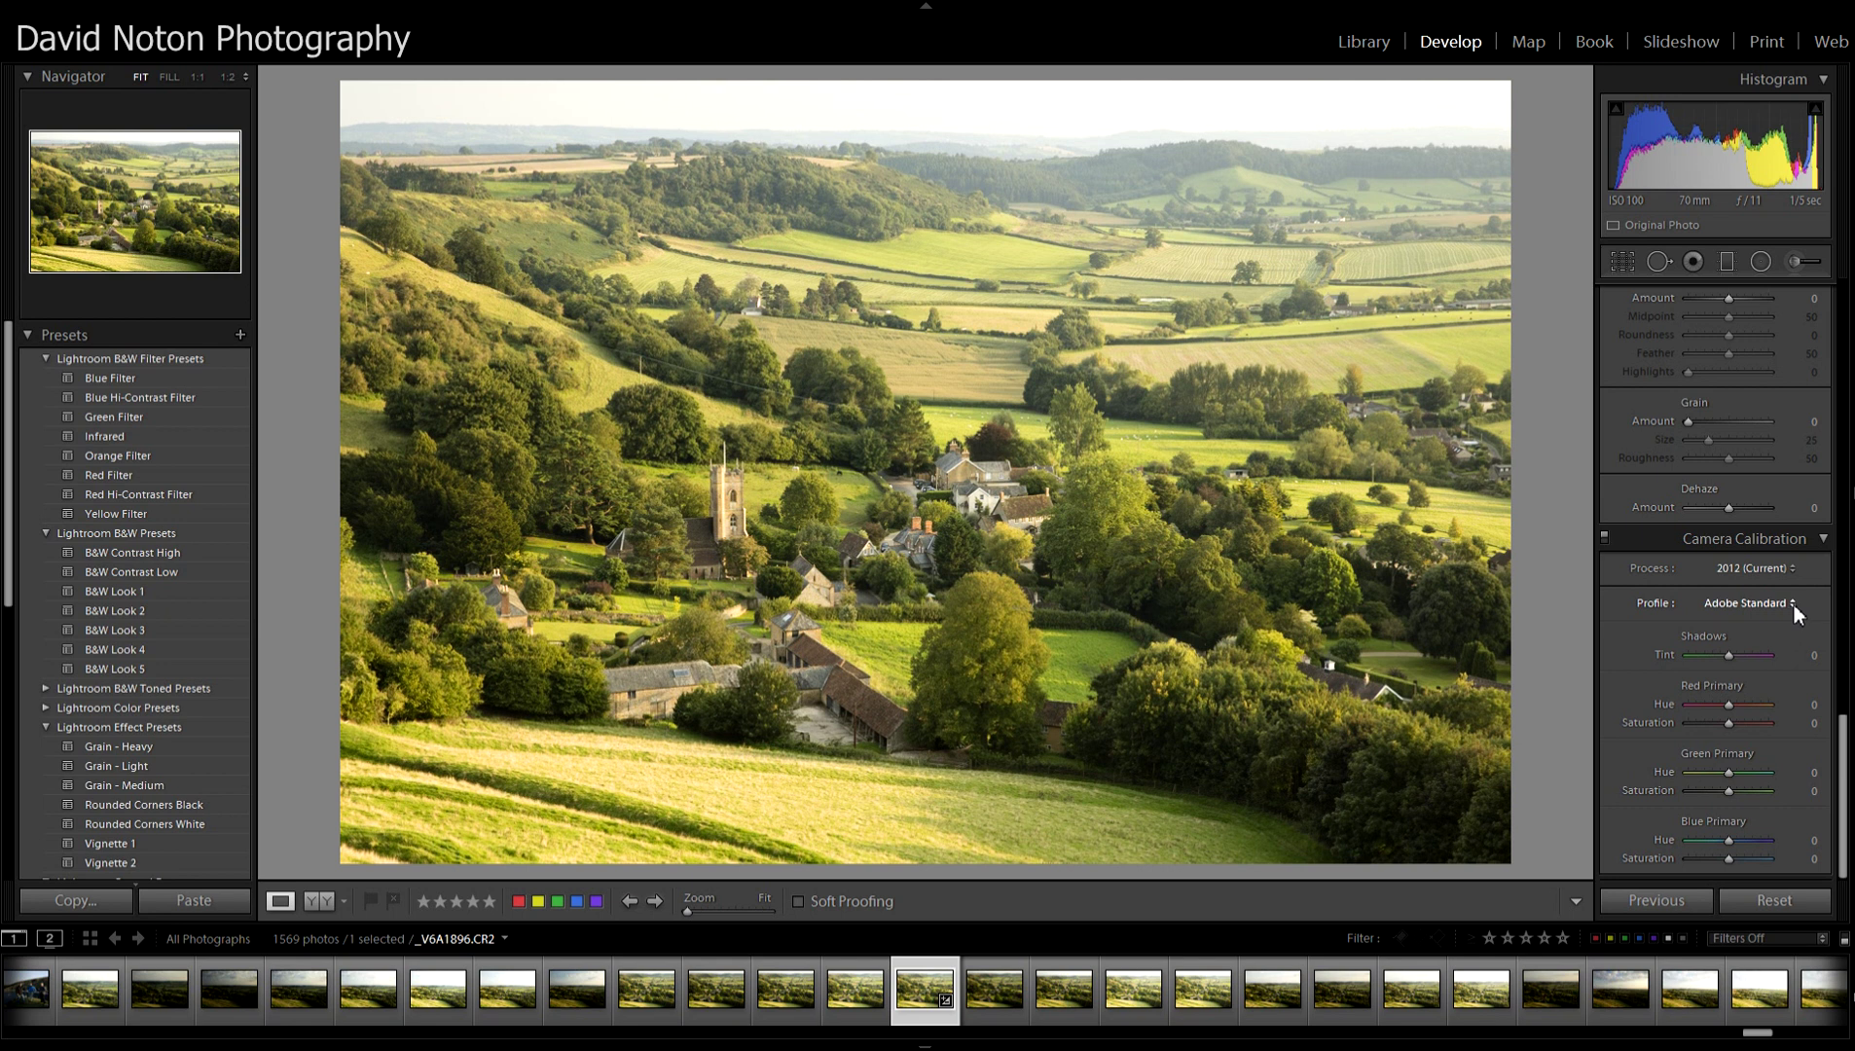
Apply the Camera Faithful profile to the photo, and switch it to Camera Landscape for comparison.
{"action": "left_click", "coordinate": [1794, 605]}
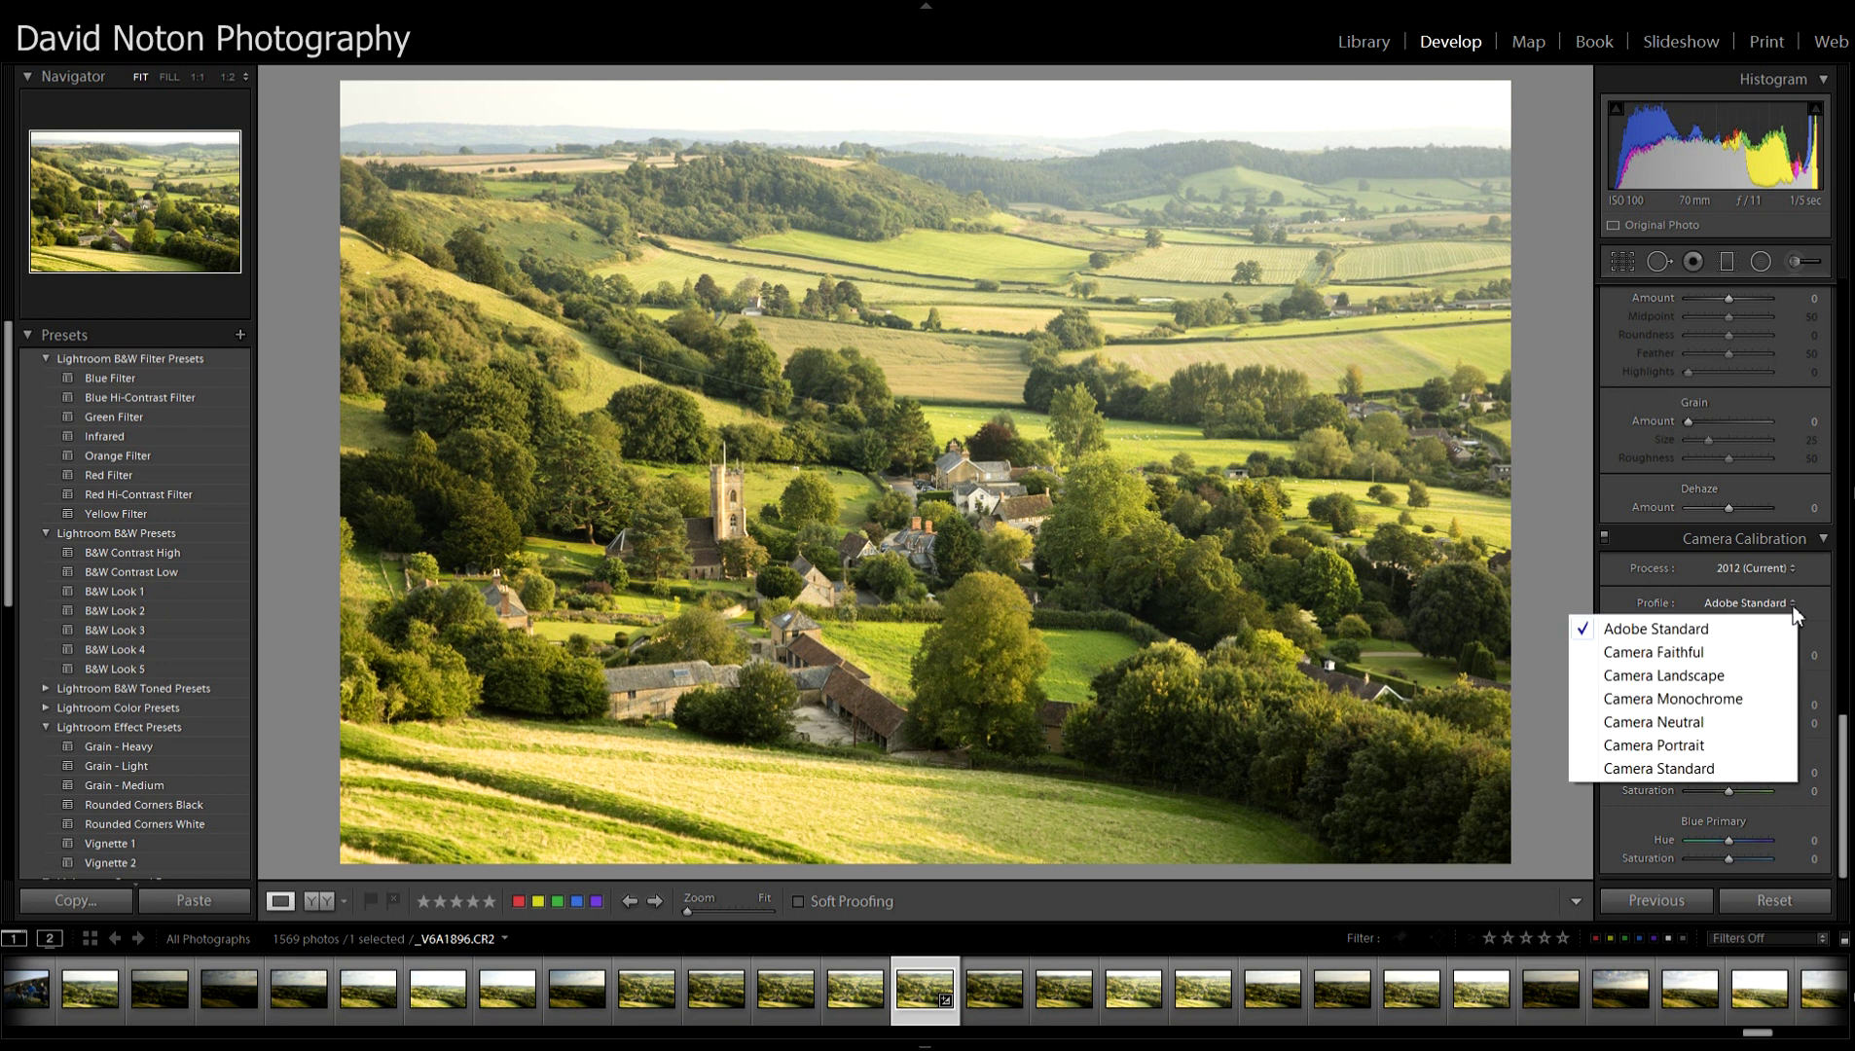
{"action": "left_click", "coordinate": [1673, 653]}
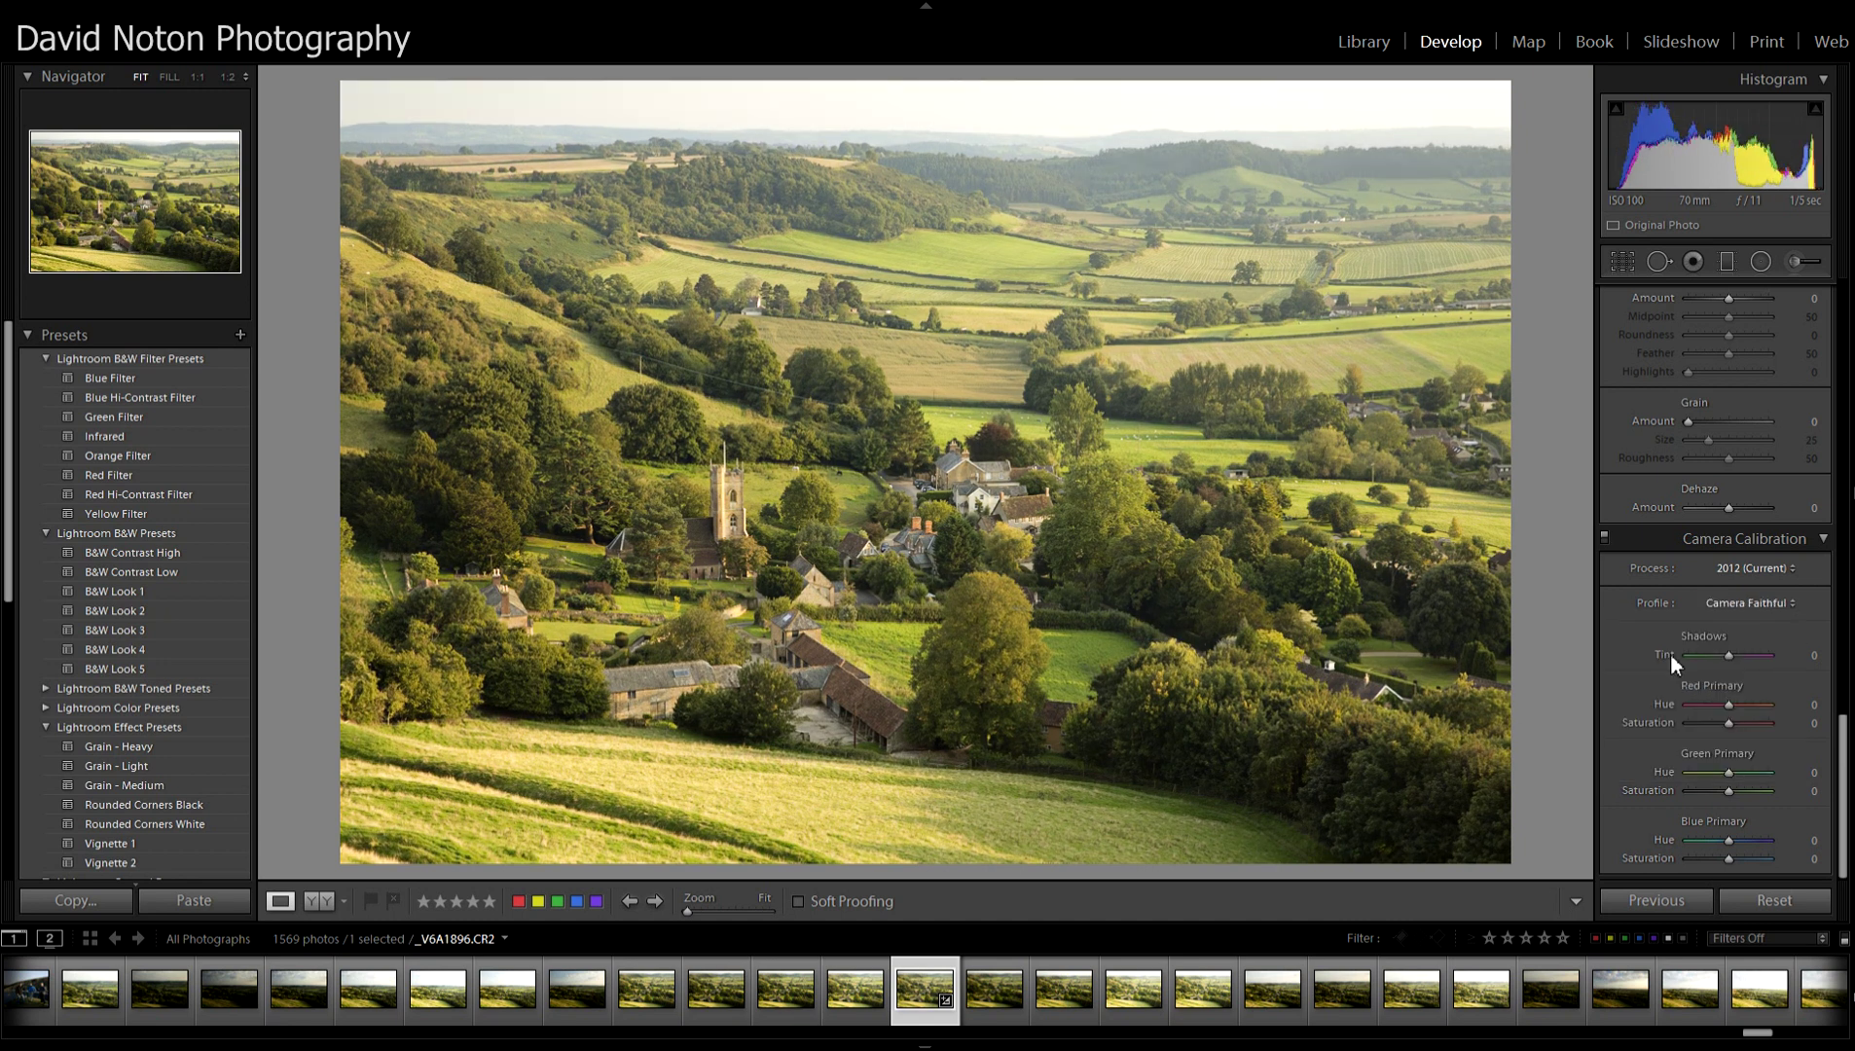
{"action": "left_click", "coordinate": [1790, 603]}
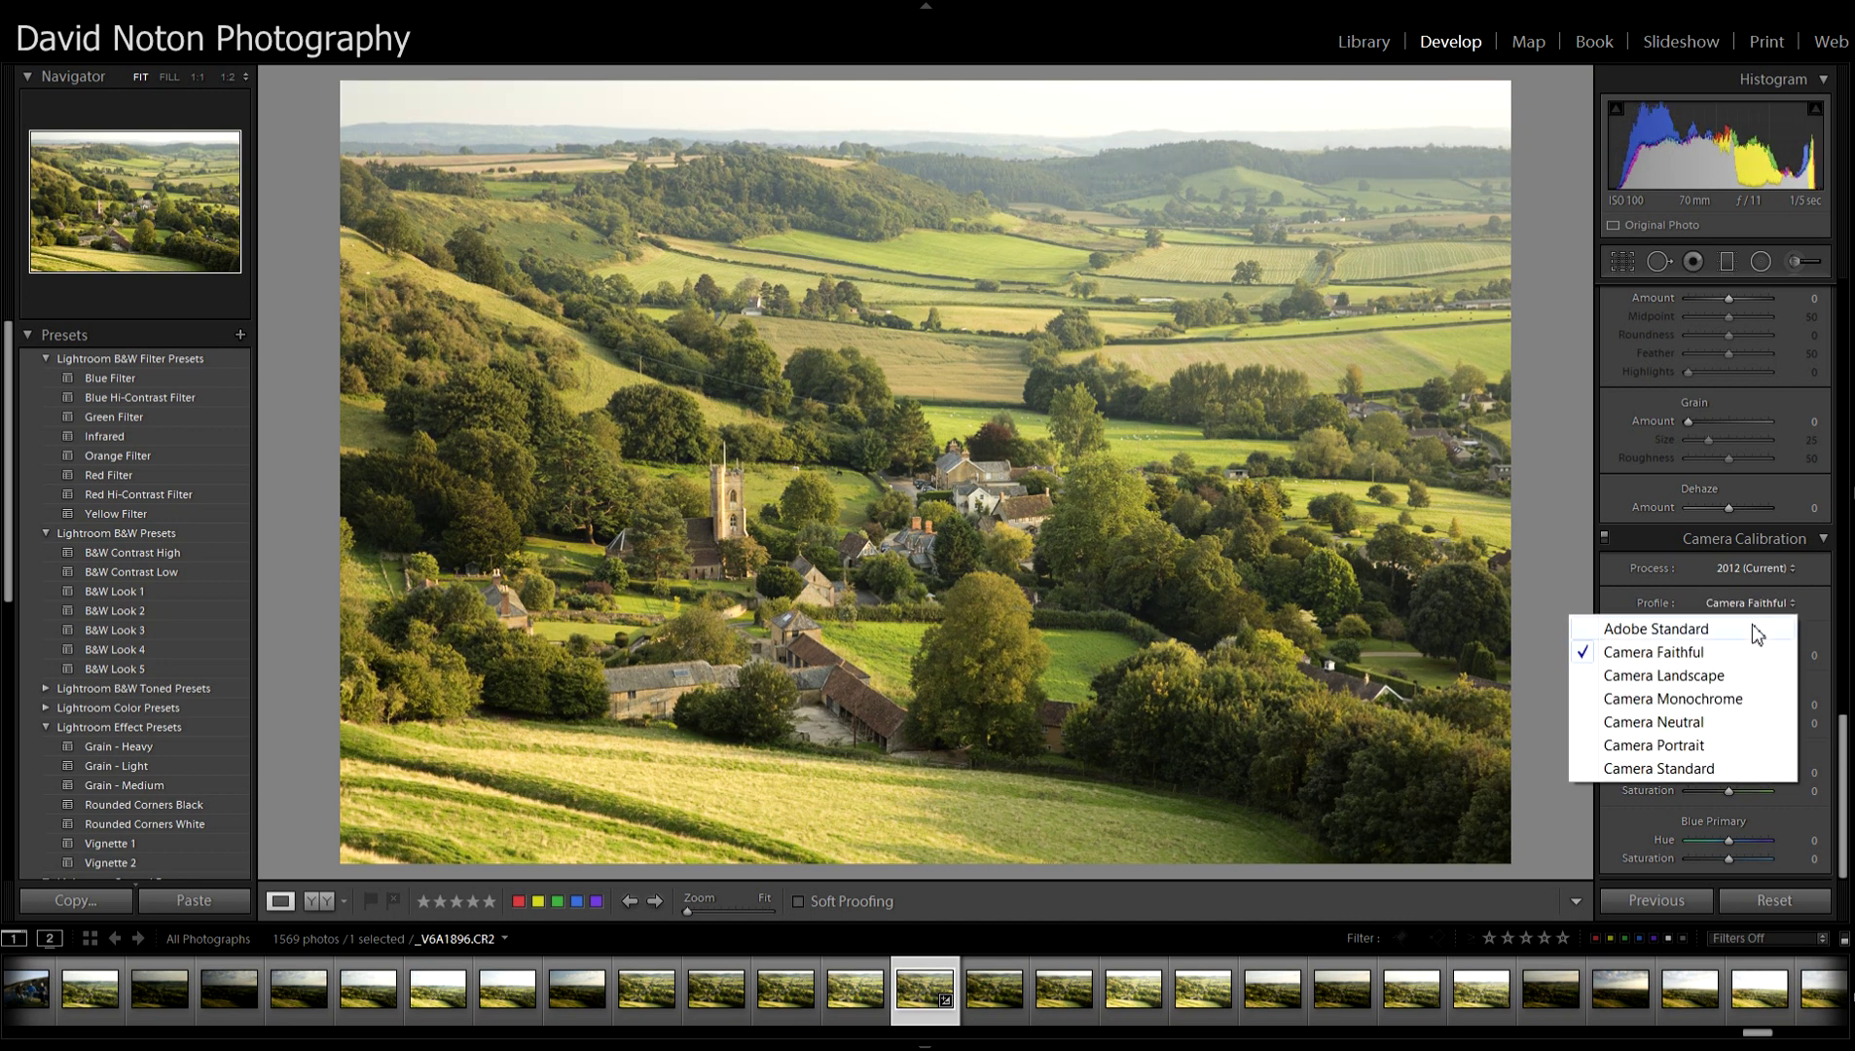
{"action": "left_click", "coordinate": [1686, 675]}
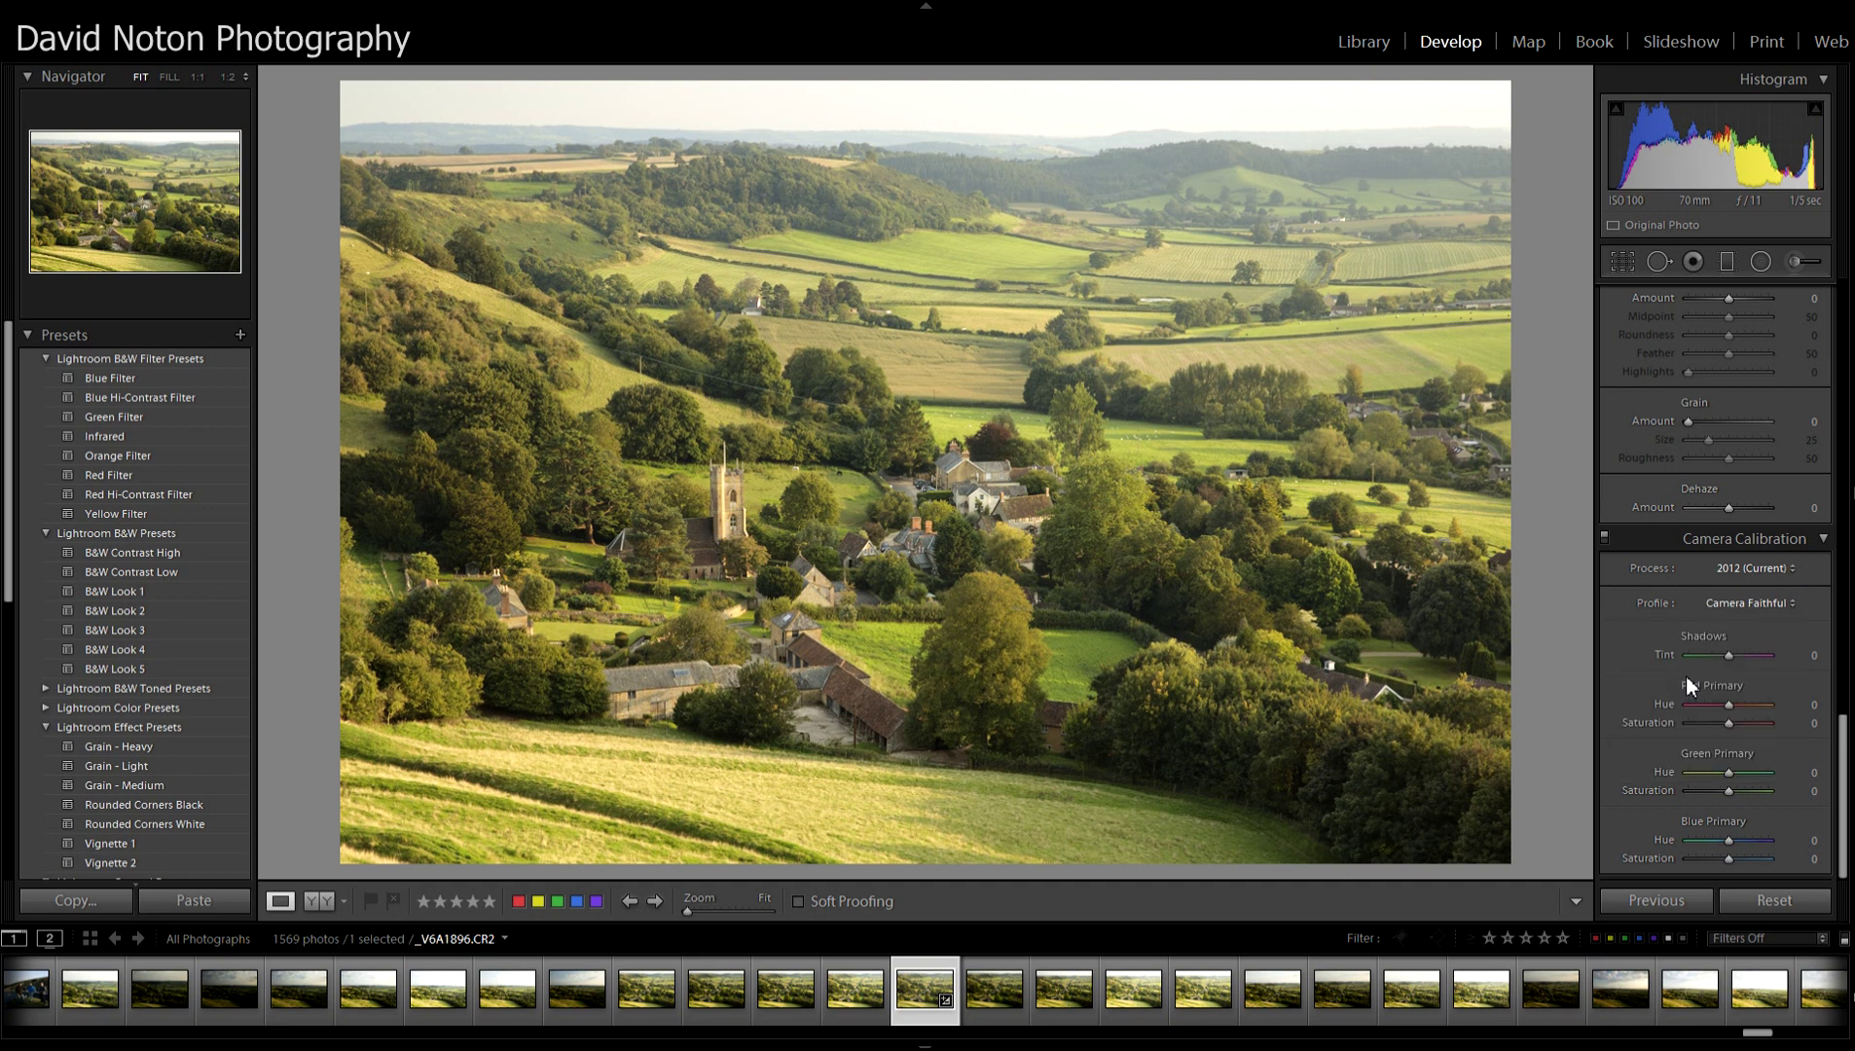
Switch the photo's camera profile to Camera Monochrome, keeping the 2012 (Current) process version.
{"action": "left_click", "coordinate": [1794, 570]}
{"action": "left_click", "coordinate": [1768, 590]}
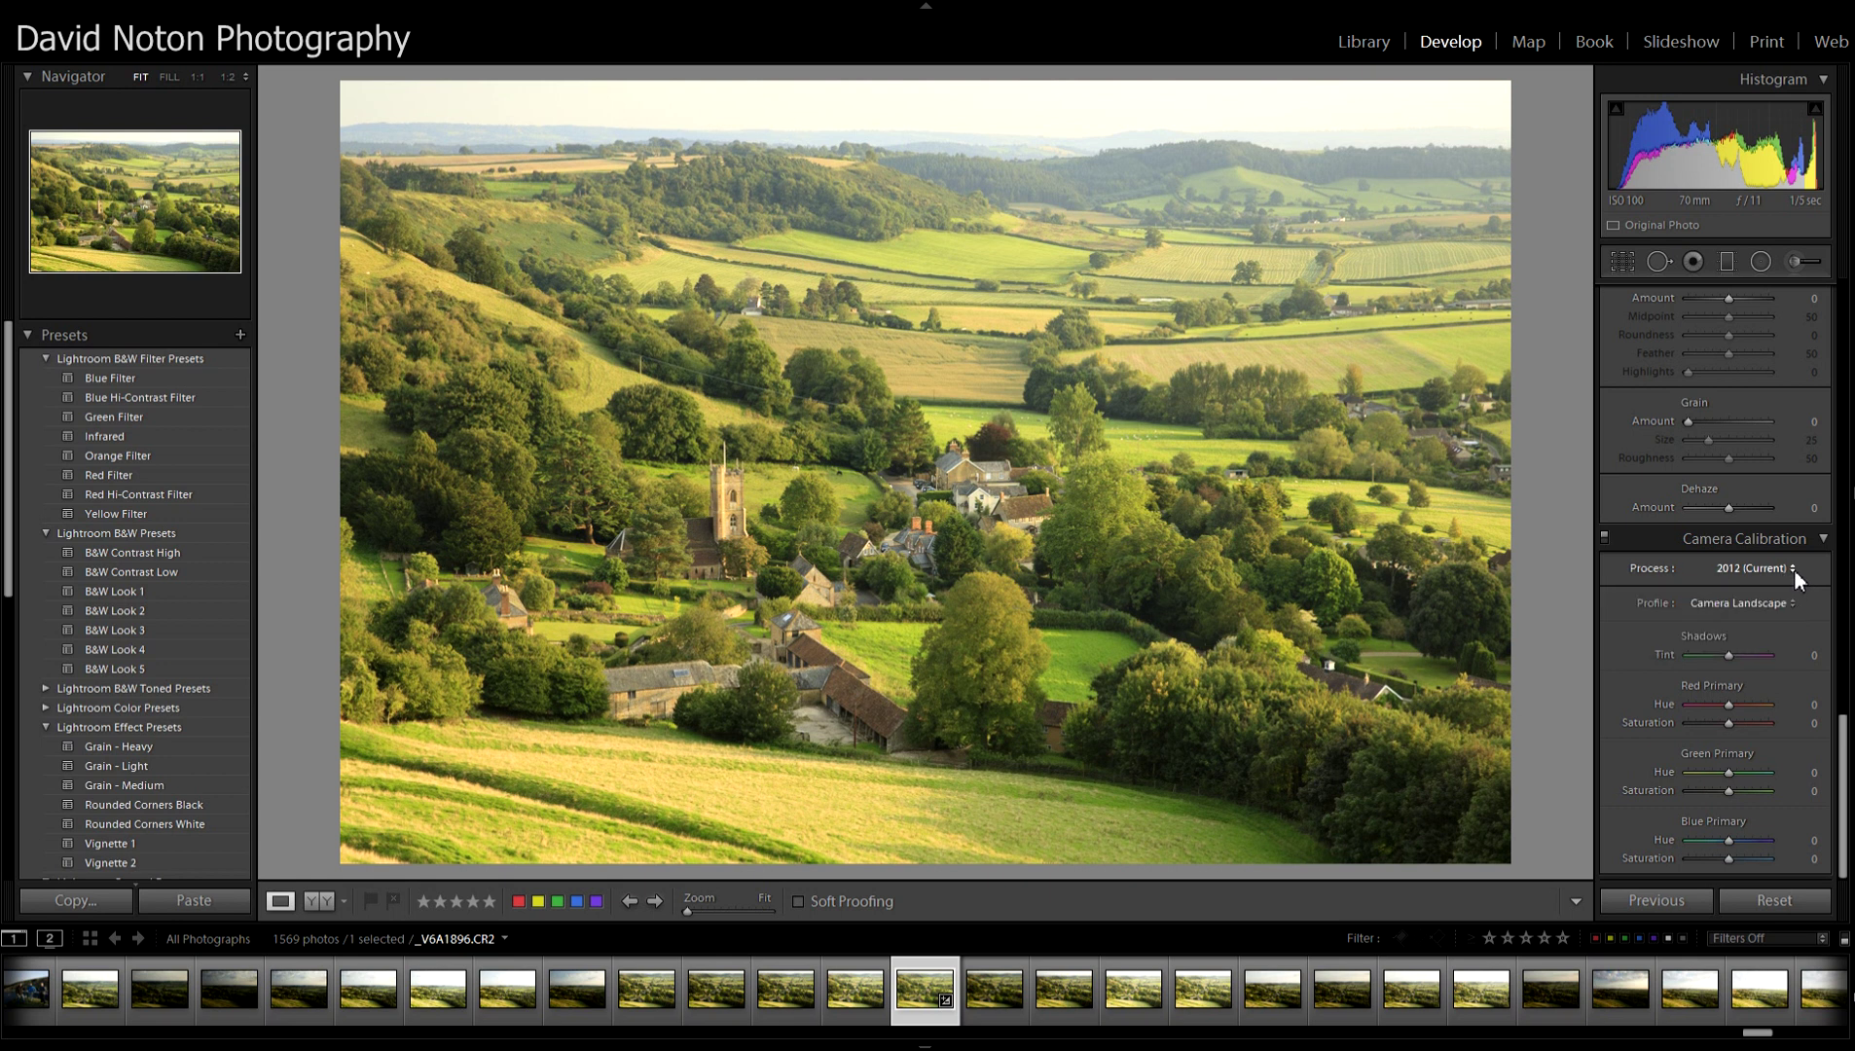
{"action": "left_click", "coordinate": [1789, 573]}
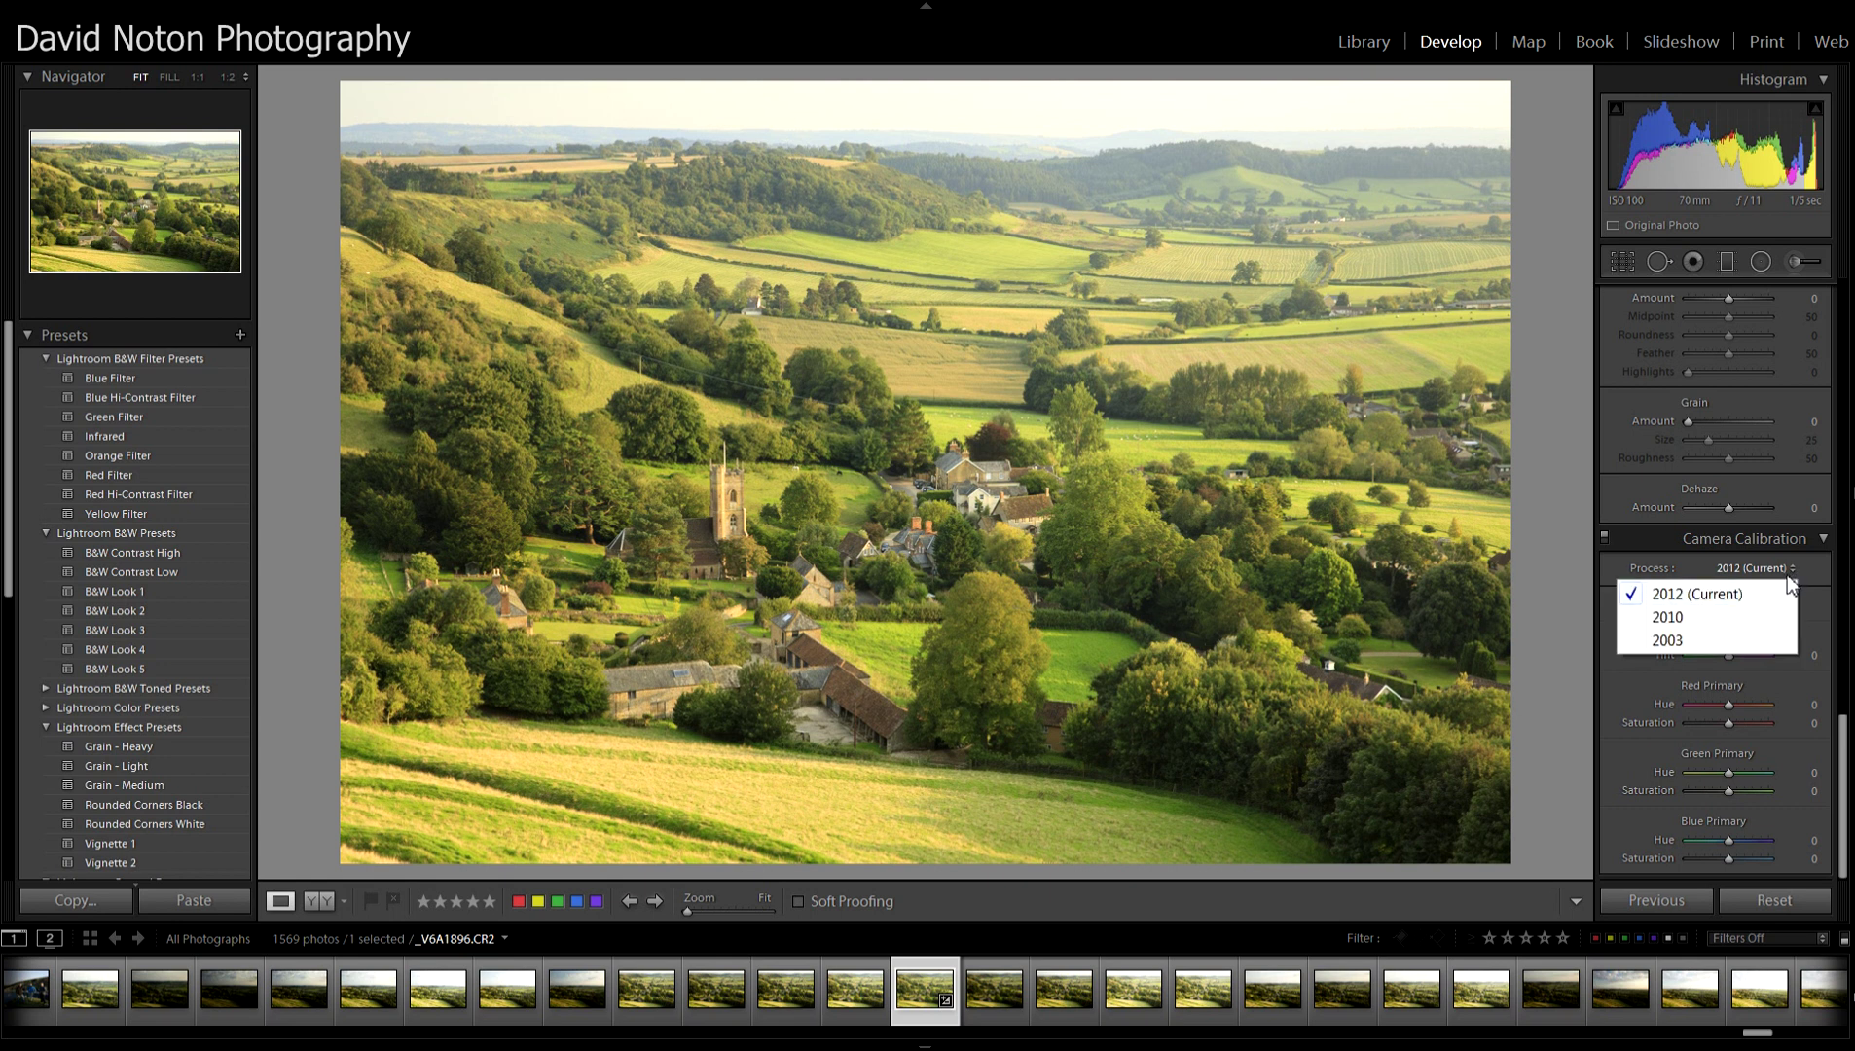
{"action": "left_click", "coordinate": [1787, 581]}
{"action": "left_click", "coordinate": [1790, 602]}
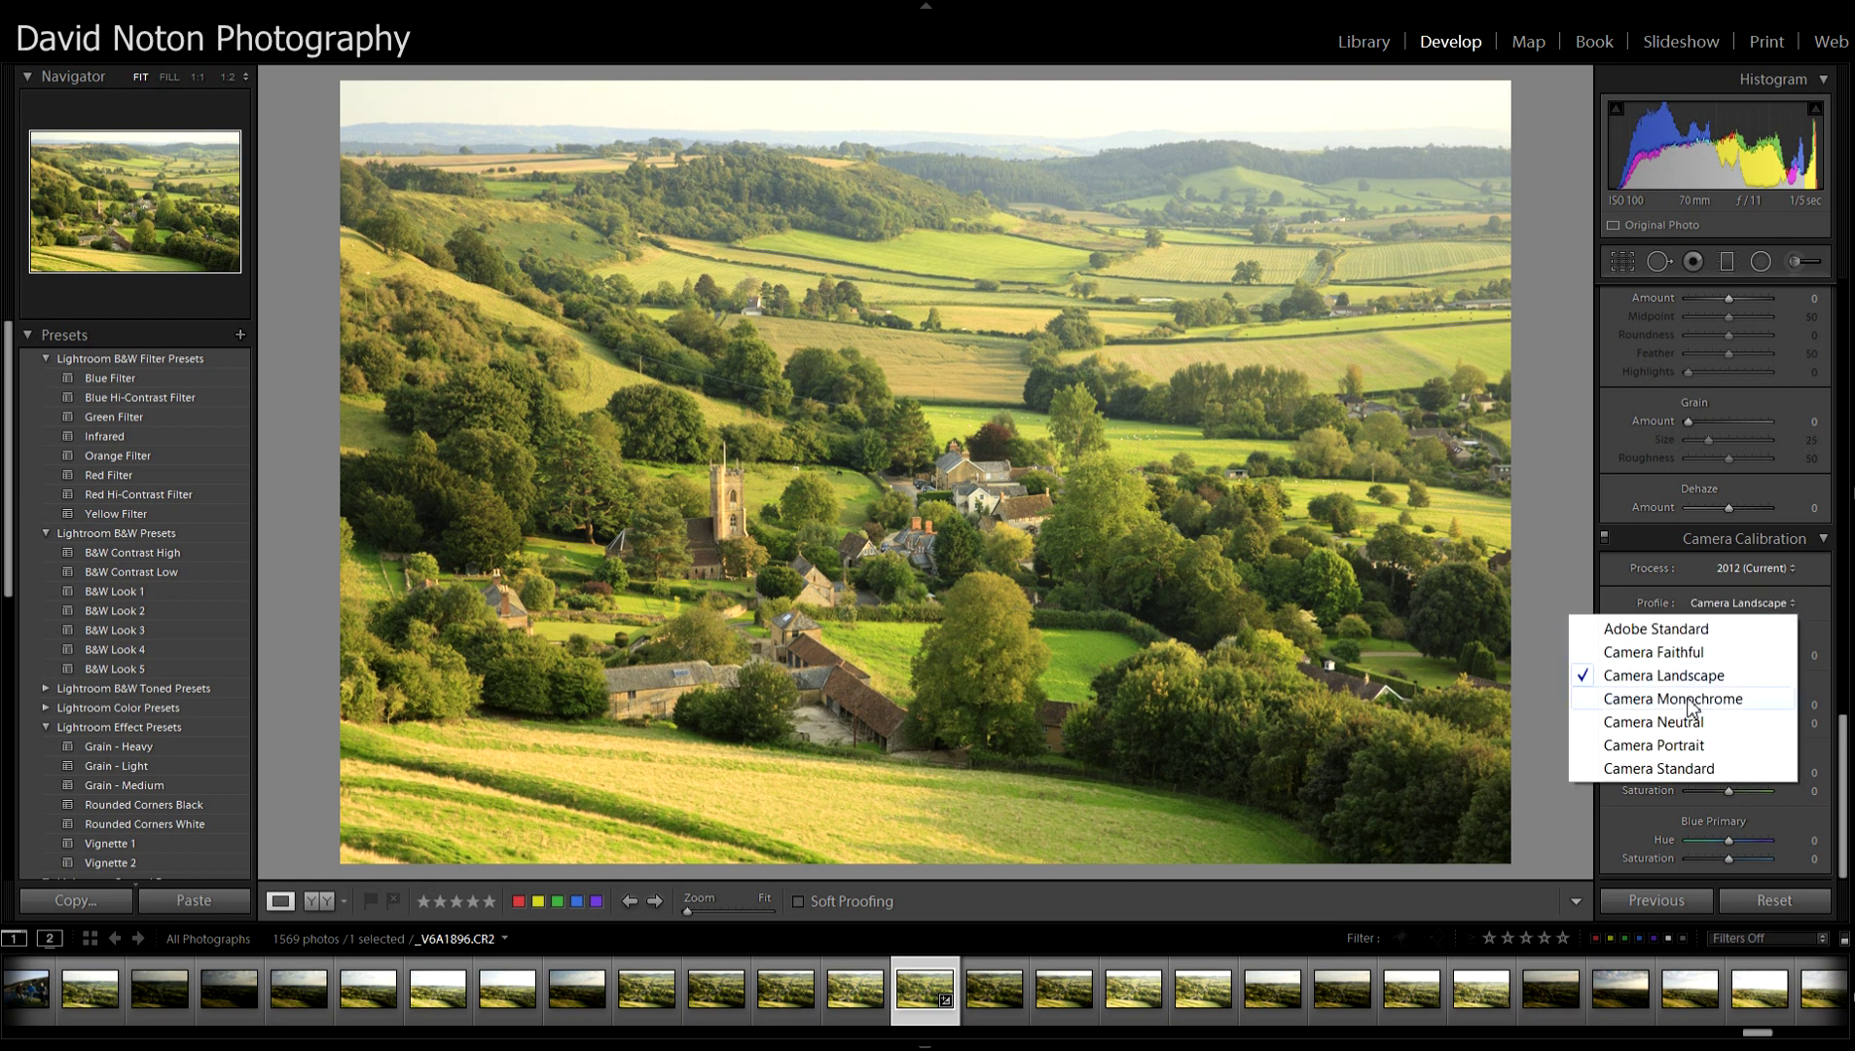
{"action": "key", "text": "Escape"}
{"action": "key", "text": "v"}
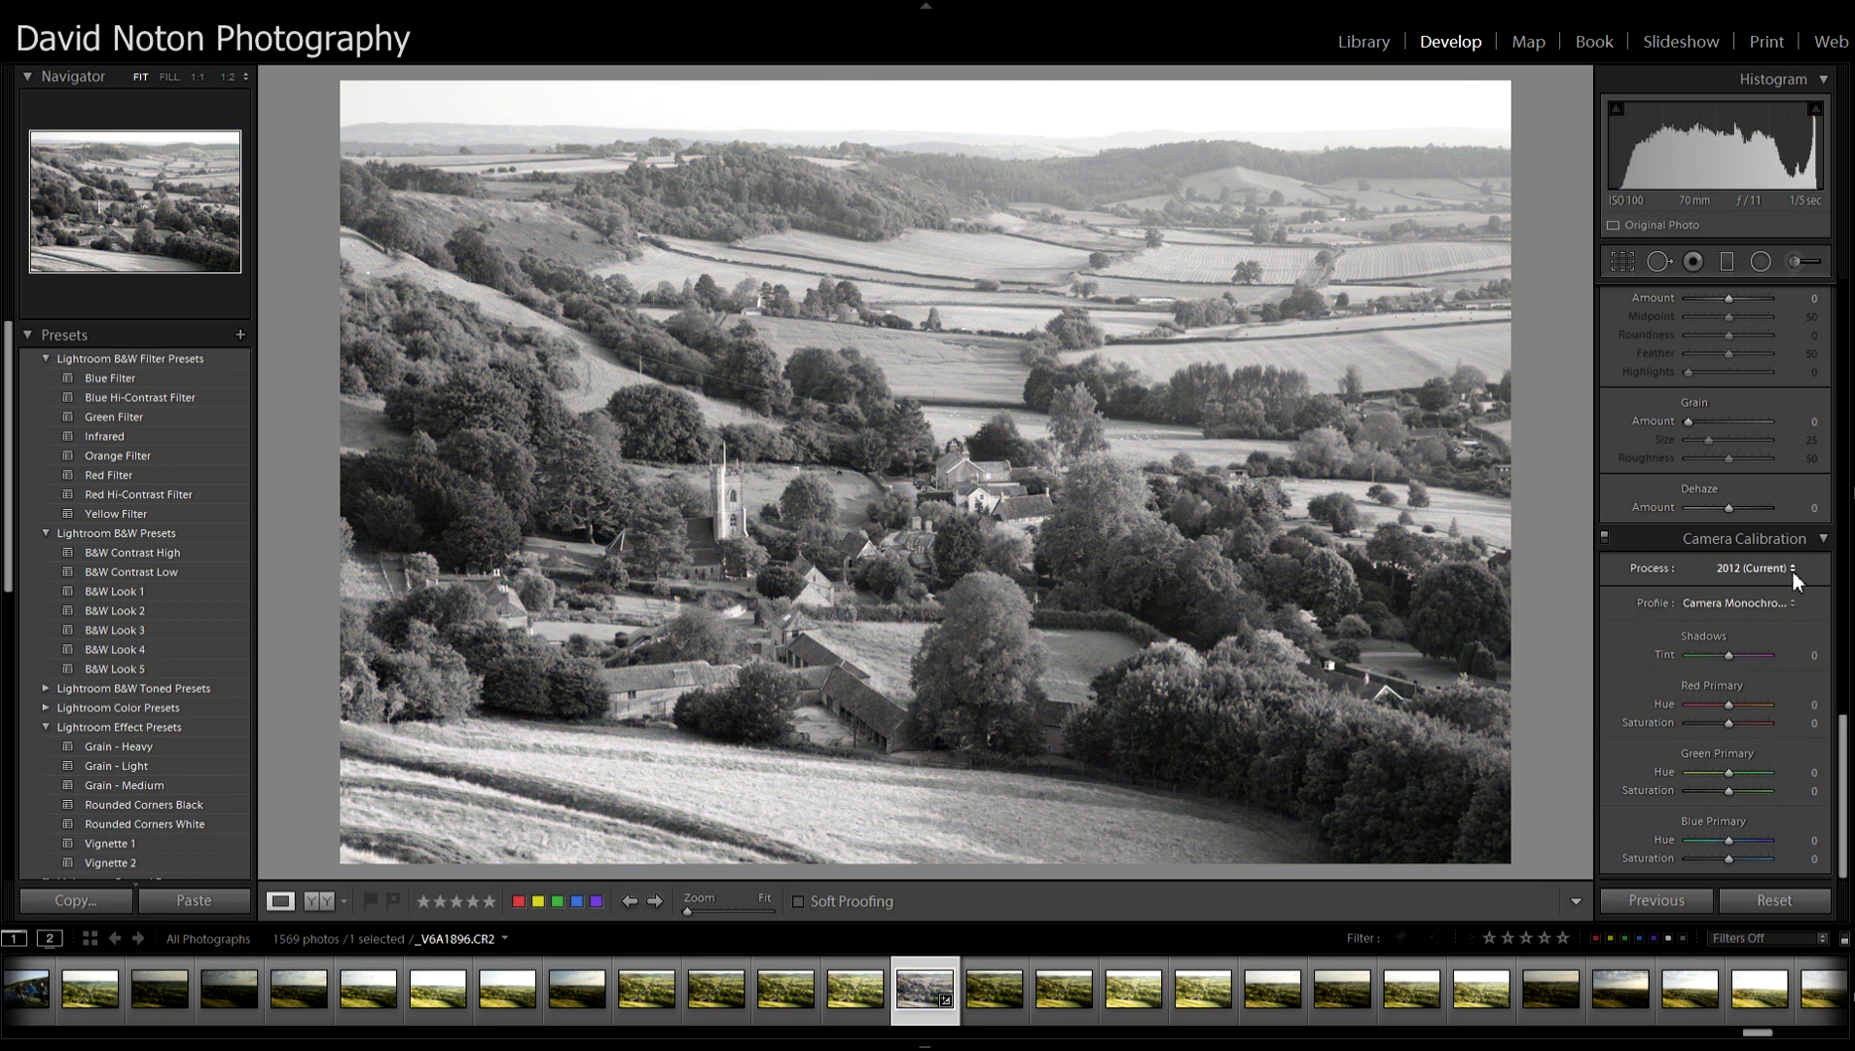
Change the photo's camera profile to Camera Neutral.
{"action": "left_click", "coordinate": [1793, 572]}
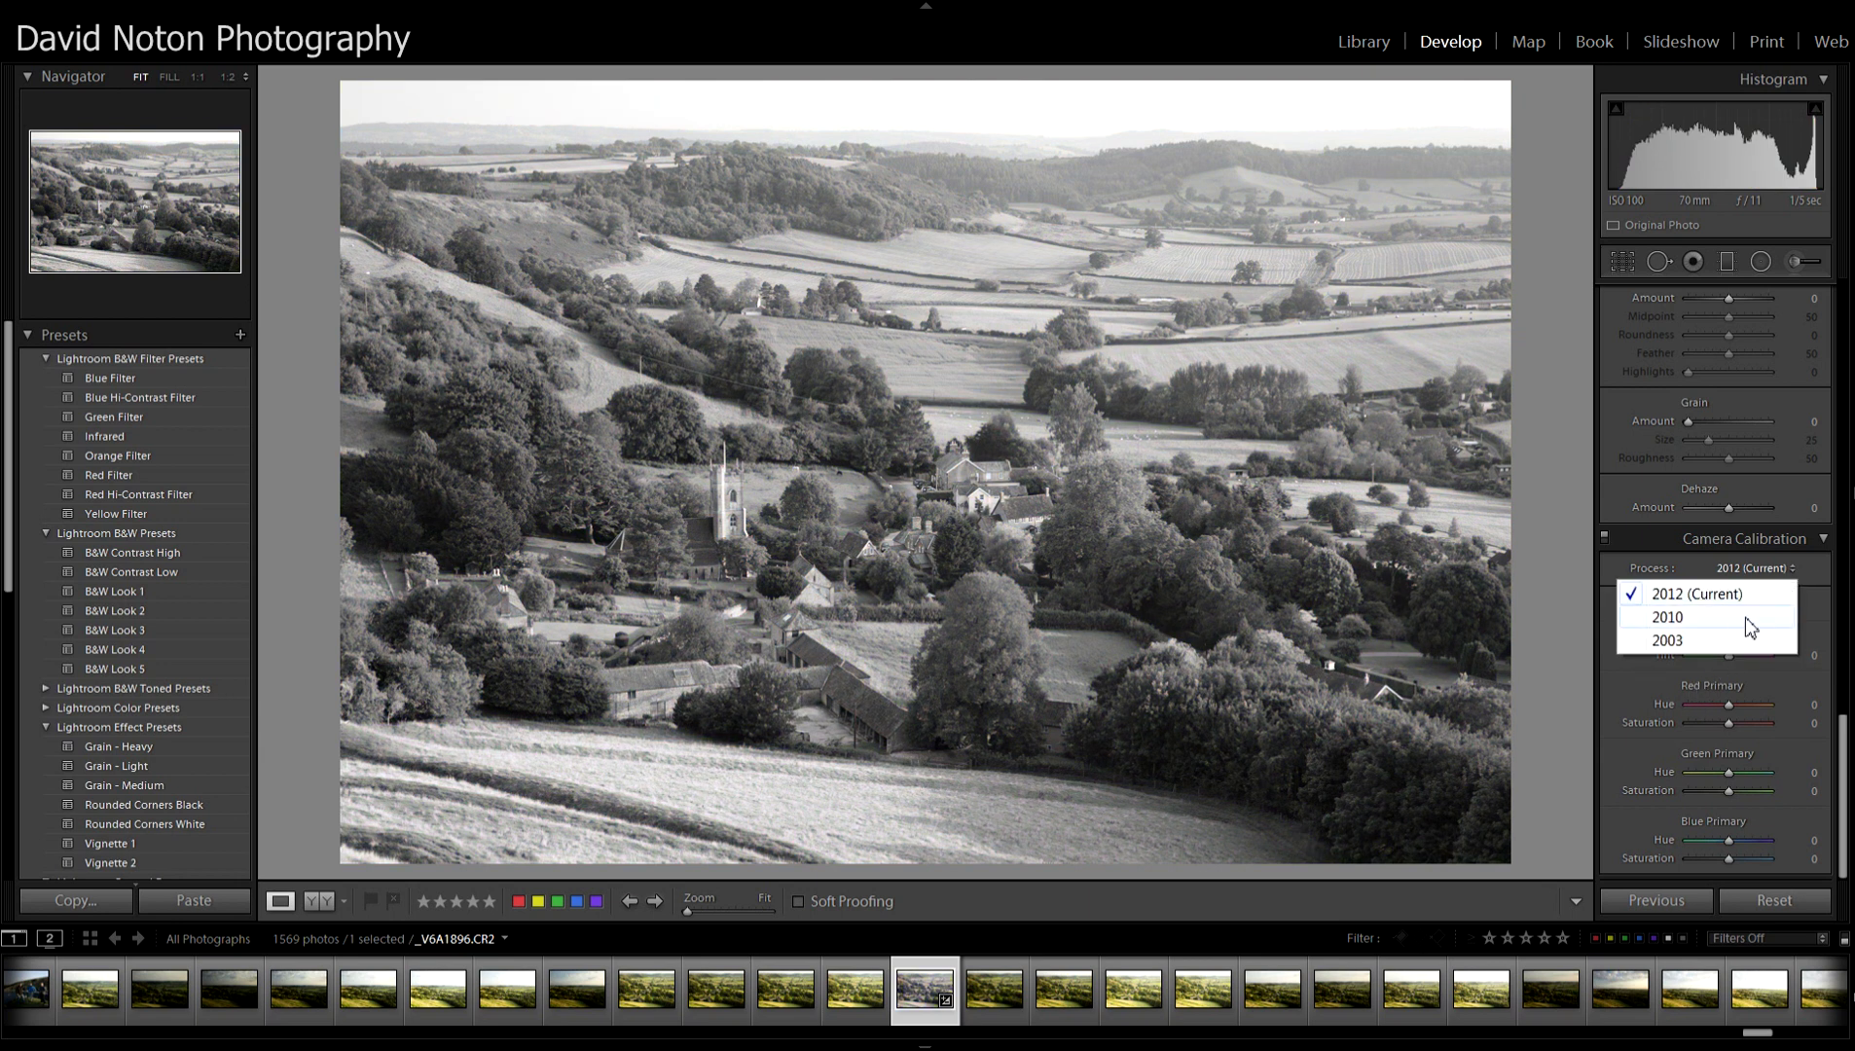
{"action": "left_click", "coordinate": [1796, 600]}
{"action": "left_click", "coordinate": [1793, 604]}
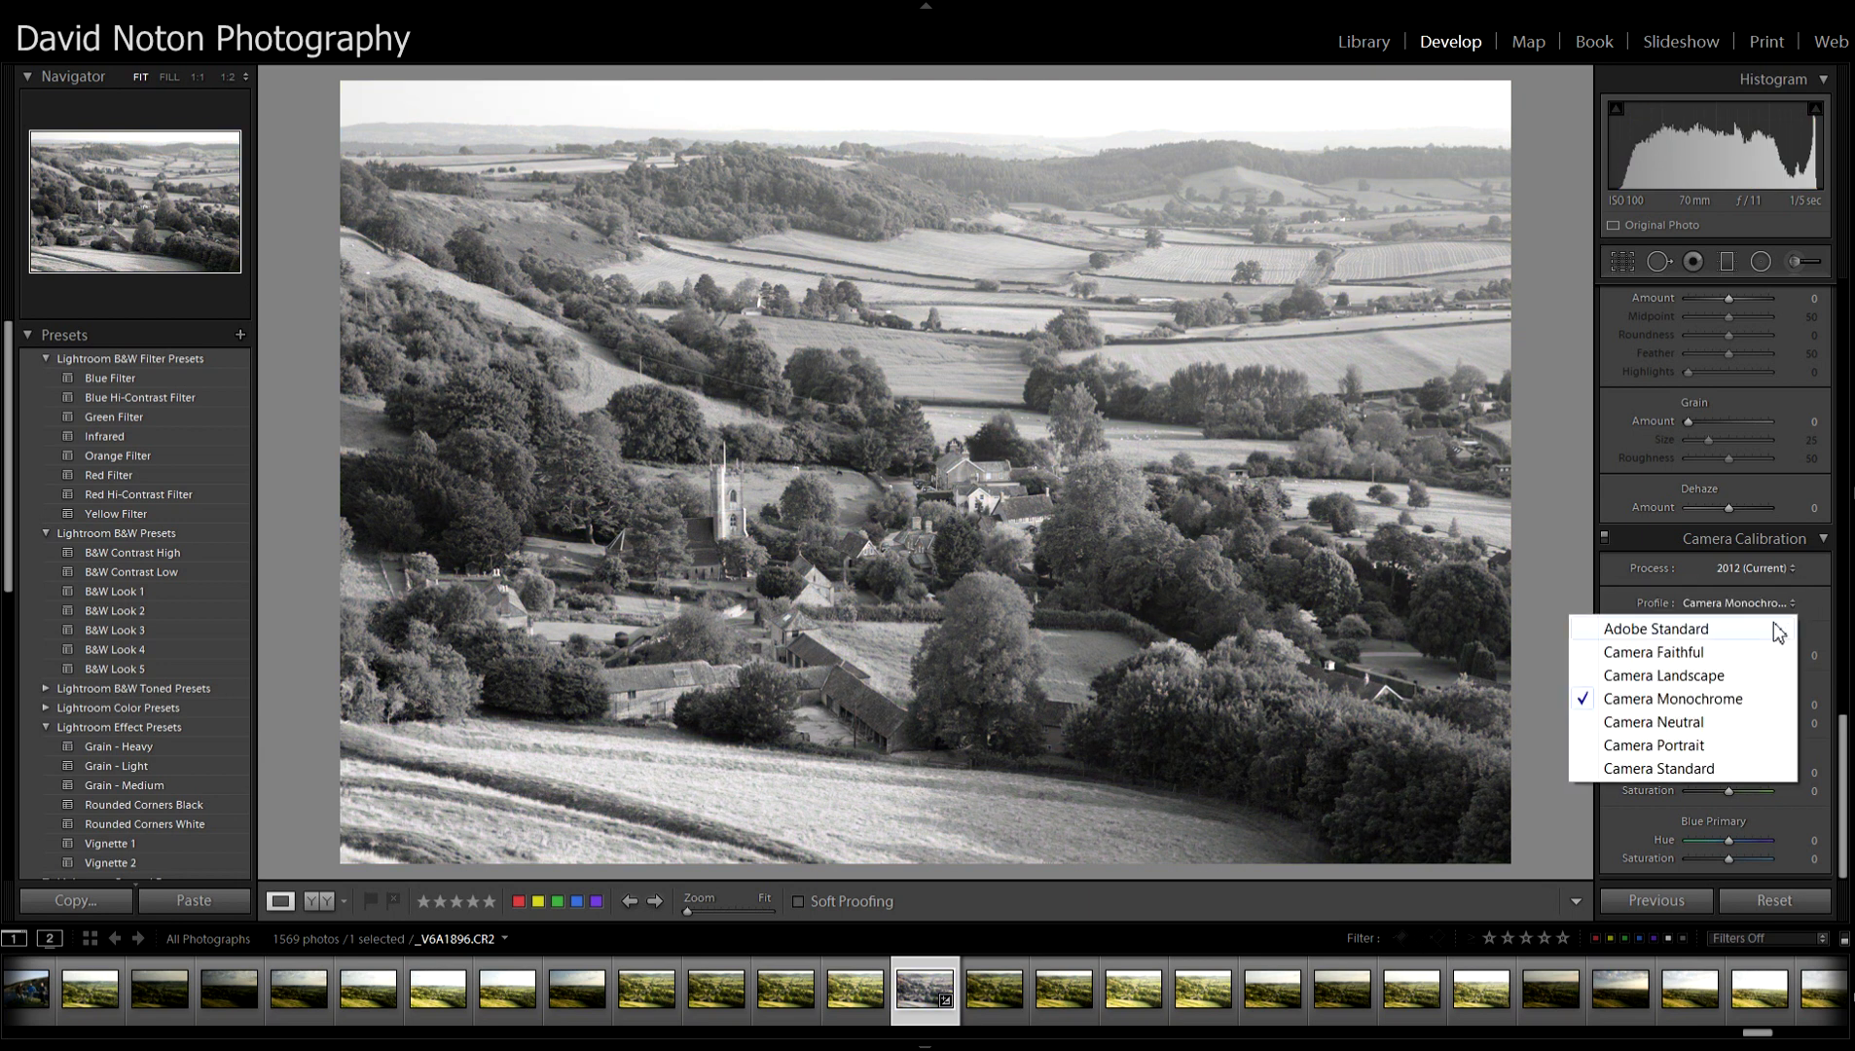
{"action": "left_click", "coordinate": [1684, 726]}
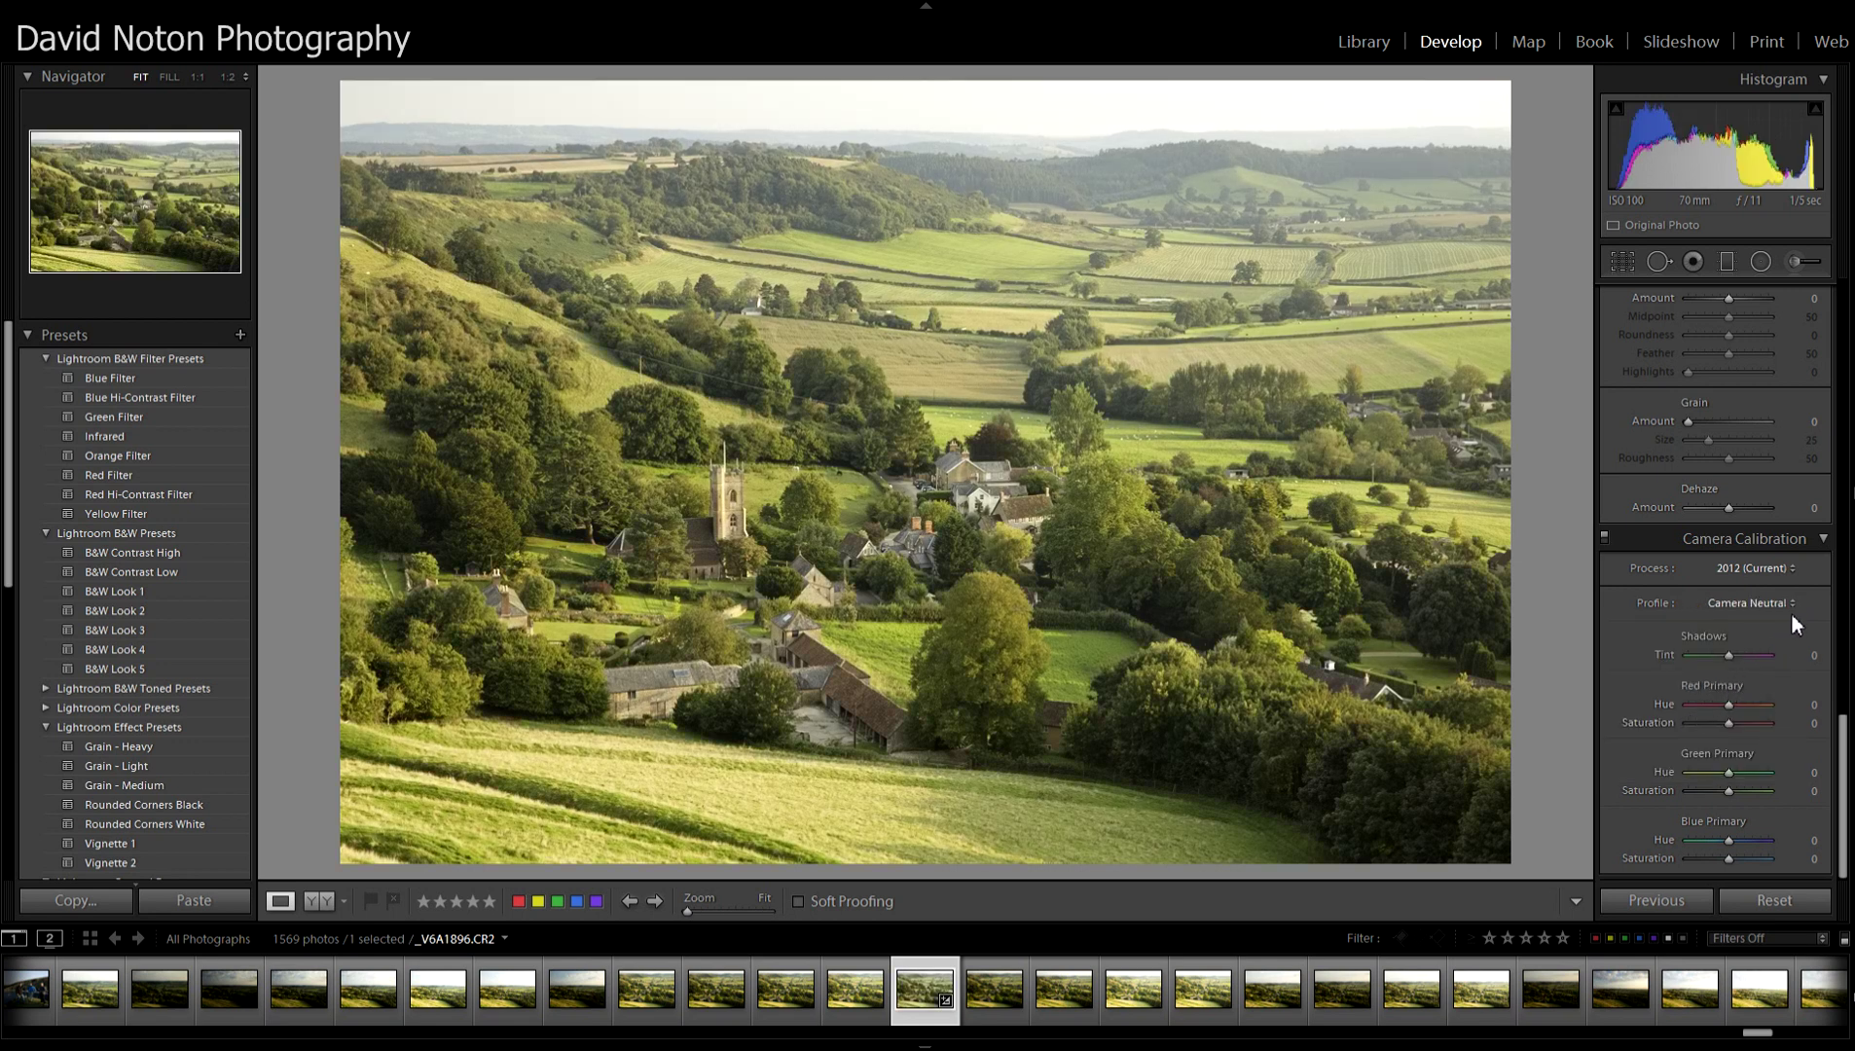
Apply the Camera Portrait profile to the photo, and switch it to Camera Standard for comparison.
{"action": "left_click", "coordinate": [1794, 604]}
{"action": "left_click", "coordinate": [1684, 740]}
{"action": "left_click", "coordinate": [1792, 572]}
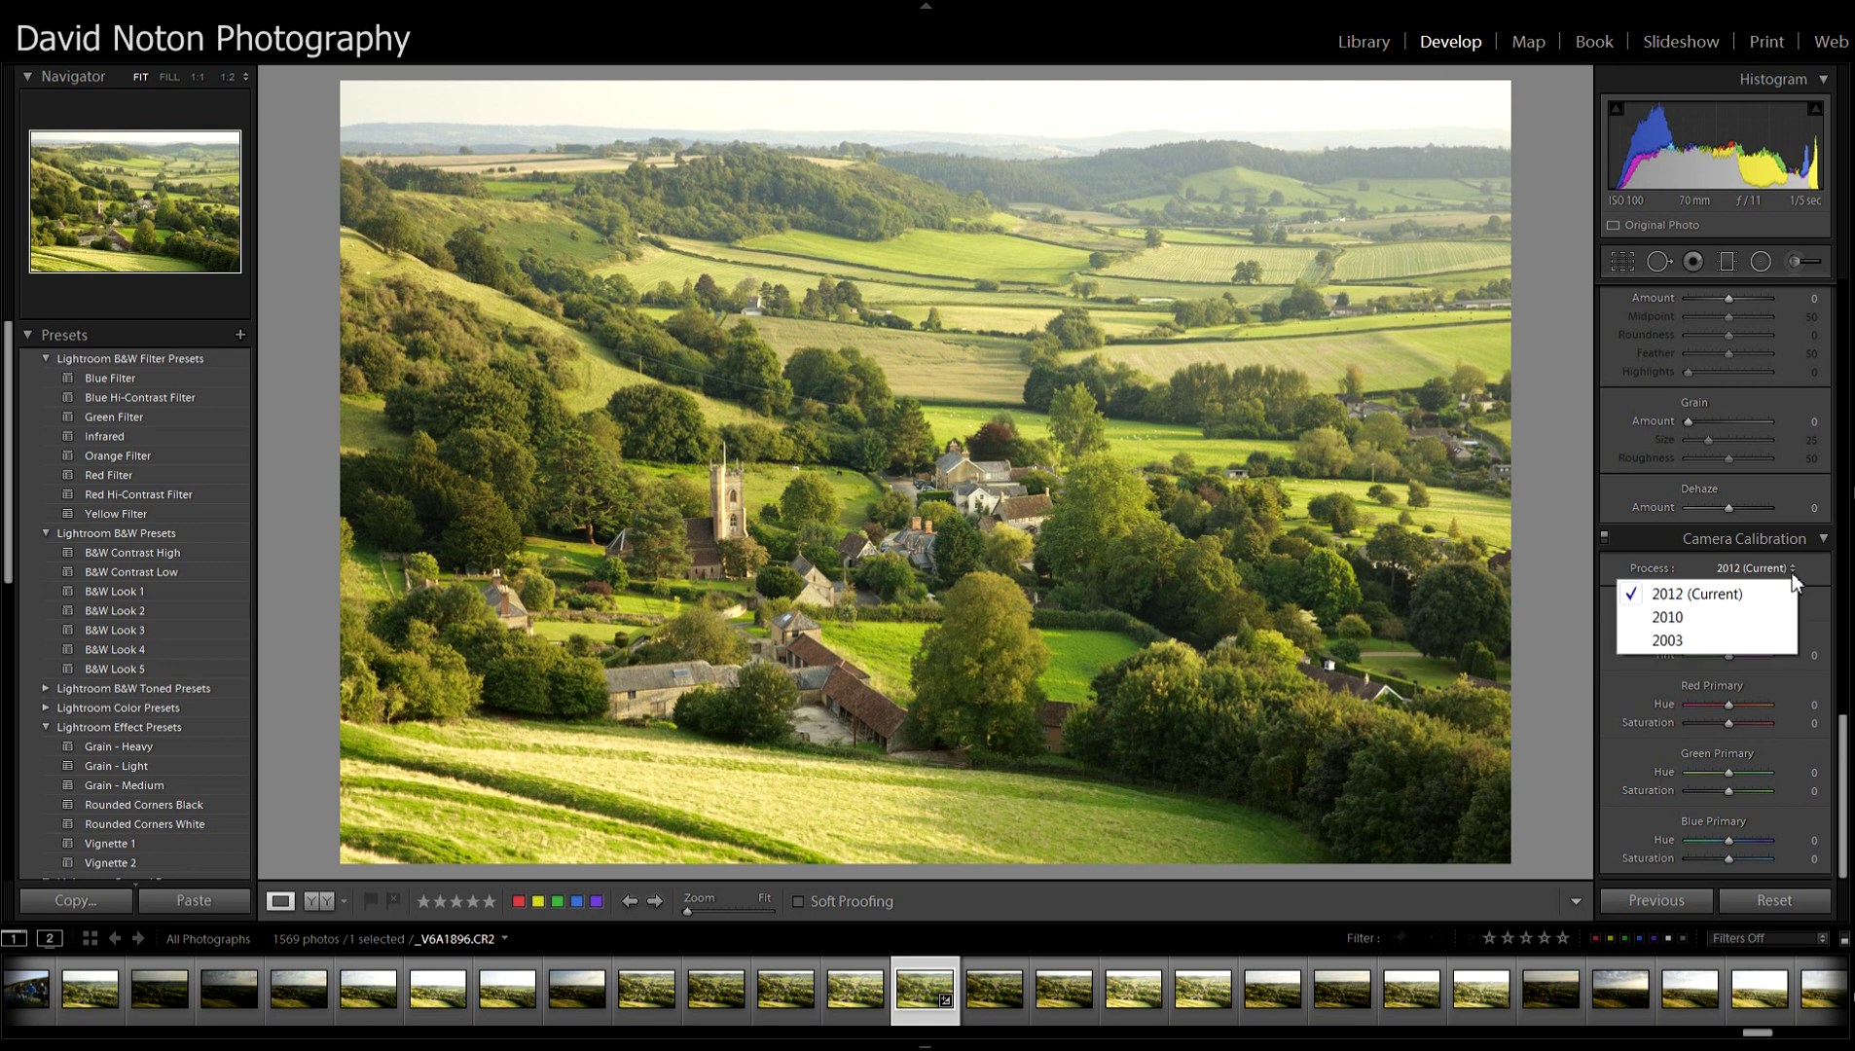
{"action": "left_click", "coordinate": [1806, 581]}
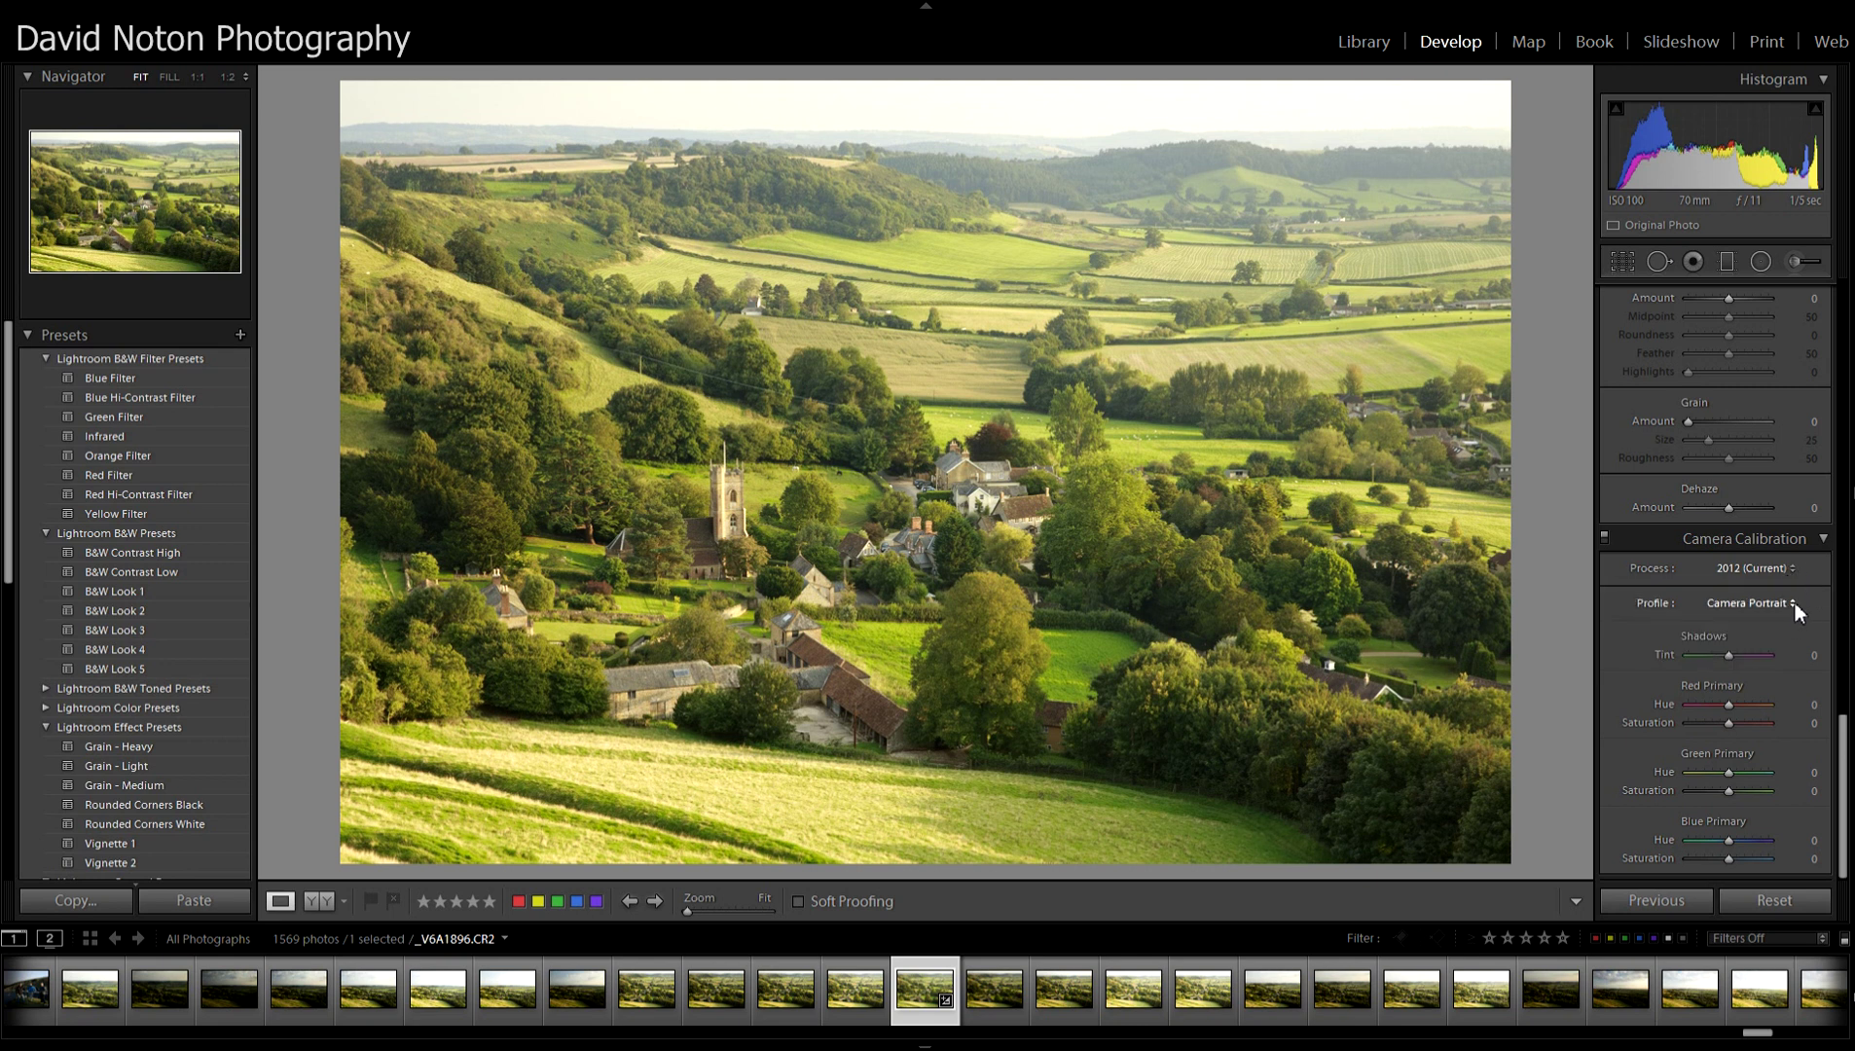
{"action": "left_click", "coordinate": [1791, 605]}
{"action": "left_click", "coordinate": [1683, 770]}
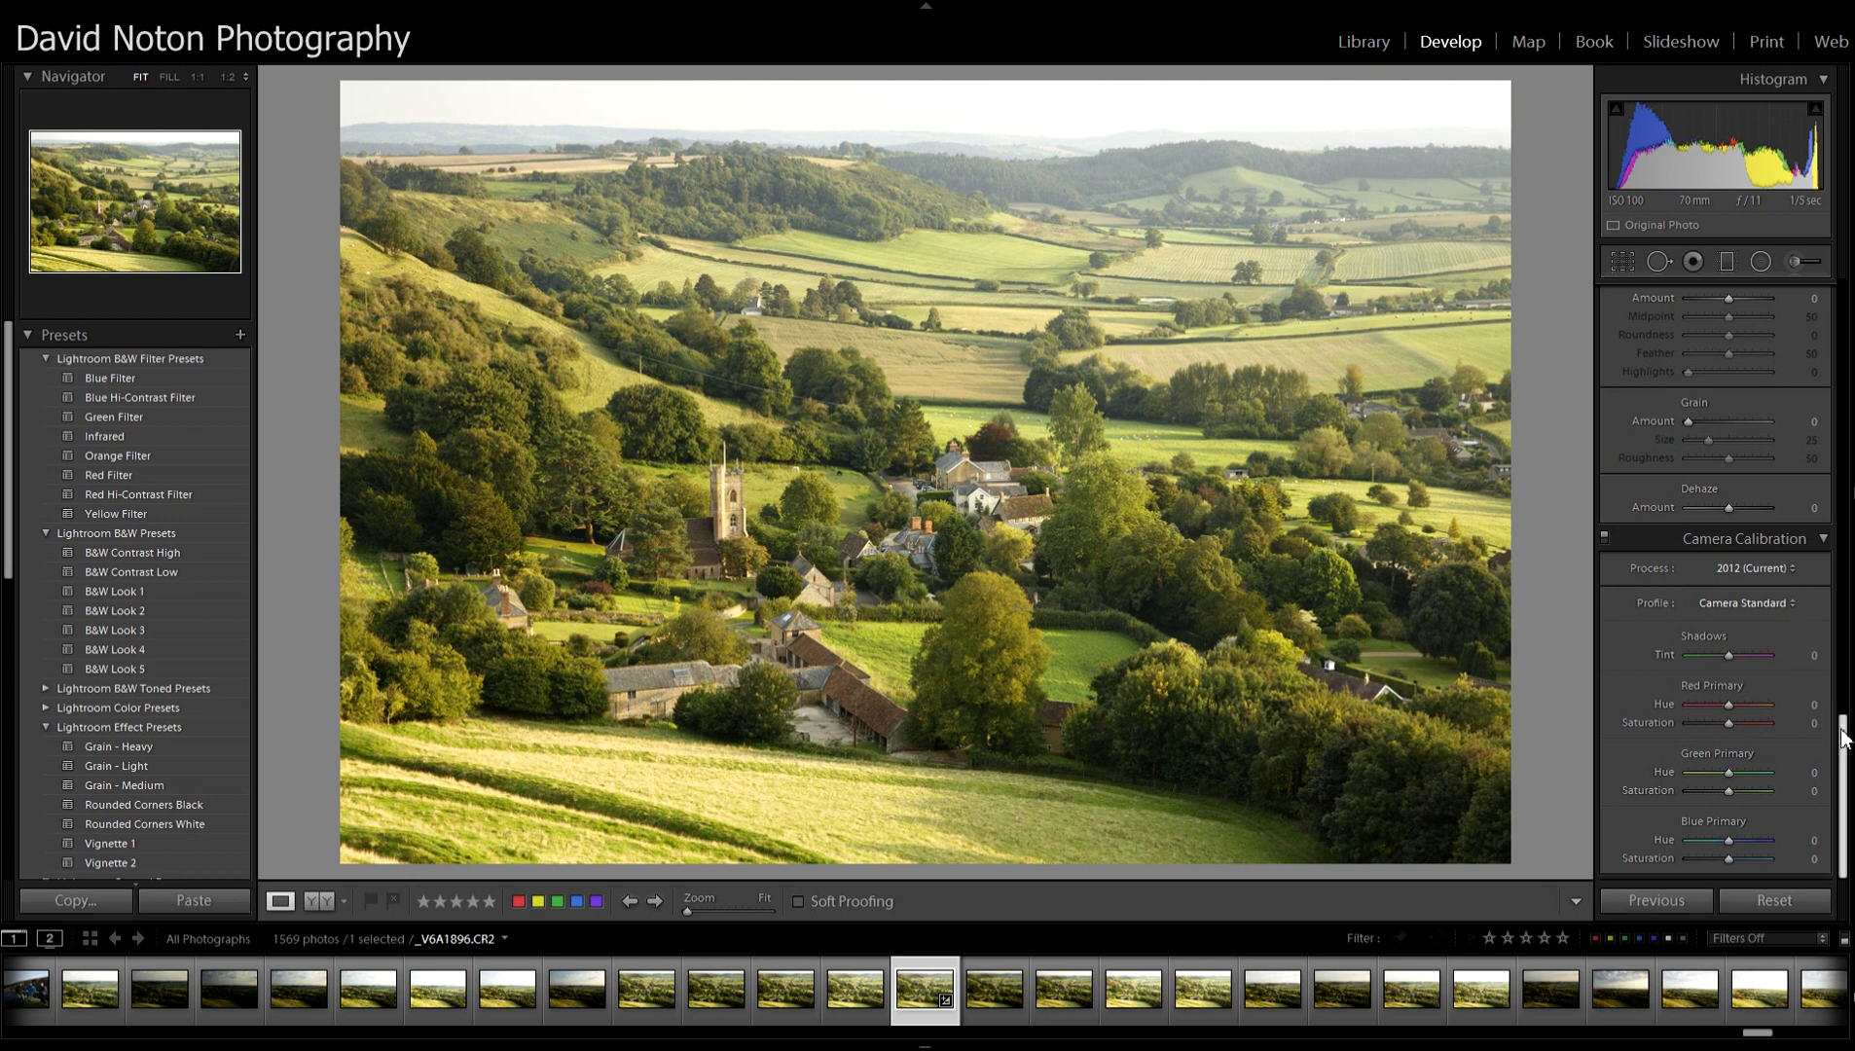
{"action": "scroll", "coordinate": [1842, 738], "scroll_direction": "up", "scroll_amount": 1}
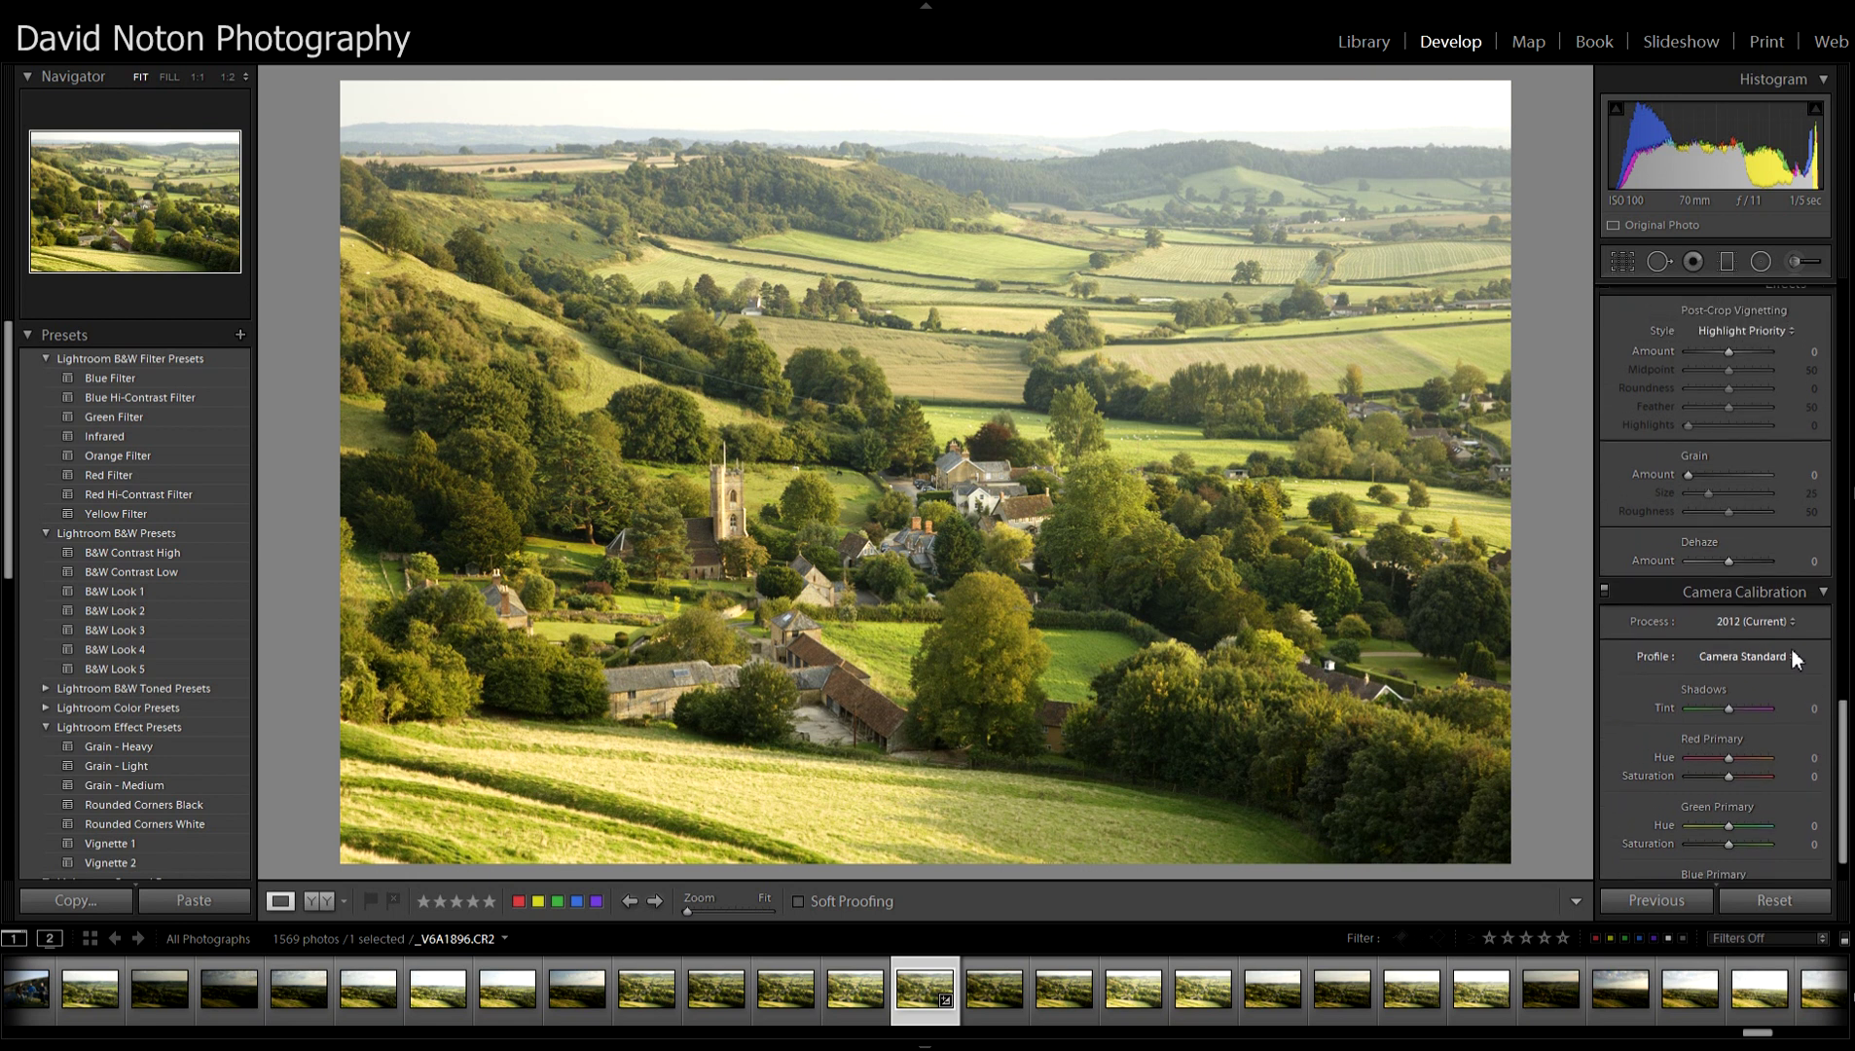
Compare the Adobe Standard profile on the photo, and return to Camera Standard.
{"action": "left_click", "coordinate": [1793, 654]}
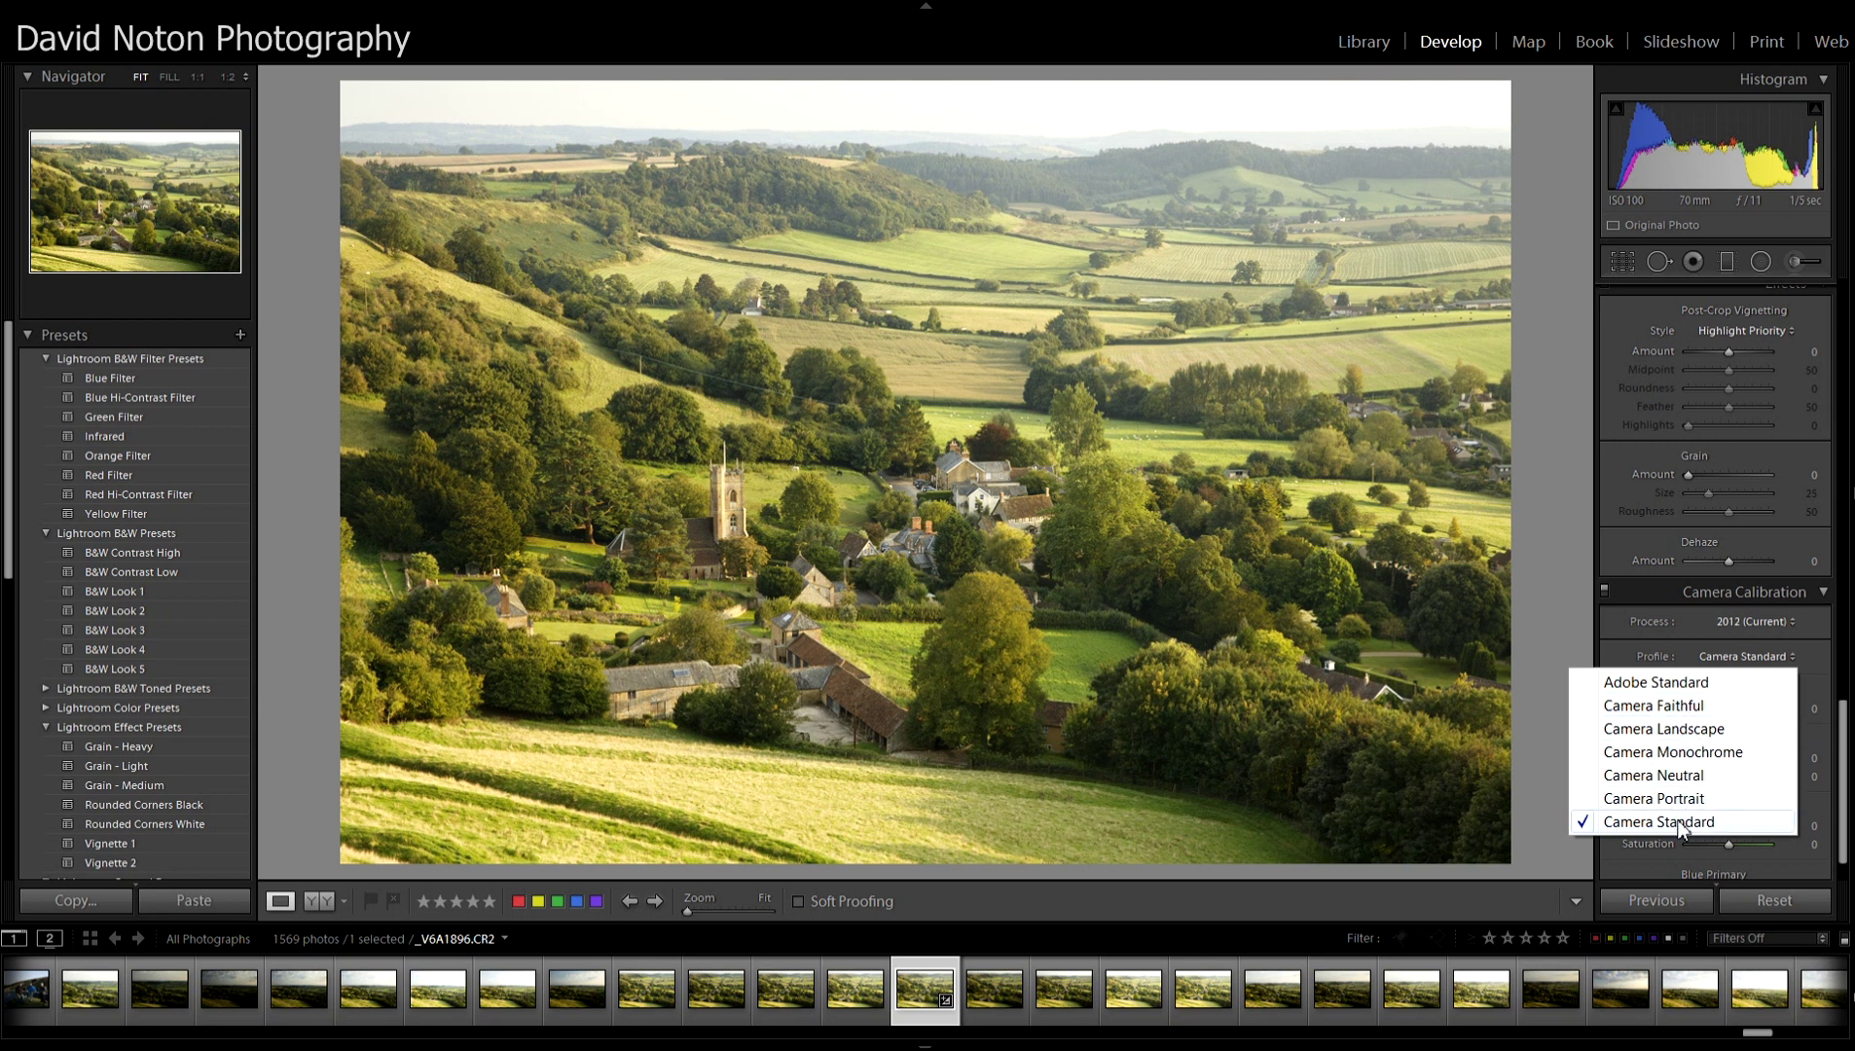
{"action": "left_click", "coordinate": [1680, 684]}
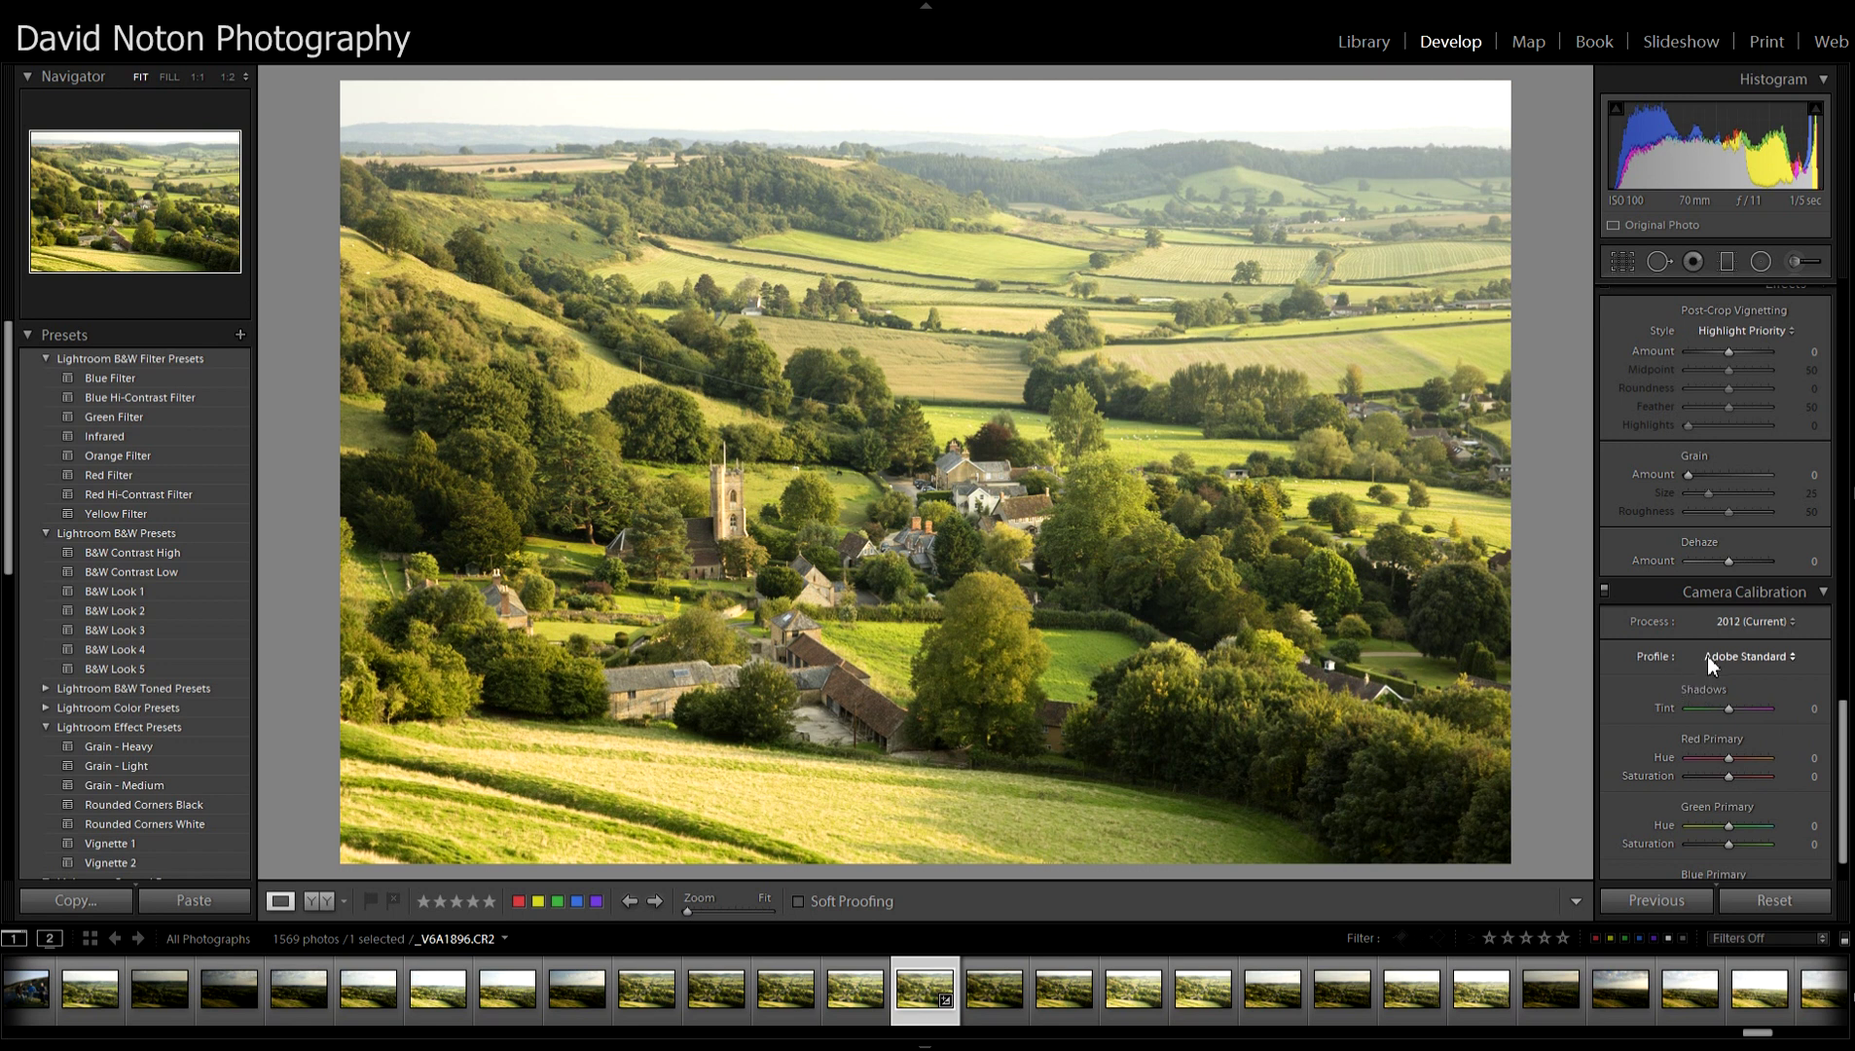
{"action": "left_click", "coordinate": [1791, 660]}
{"action": "left_click", "coordinate": [1691, 823]}
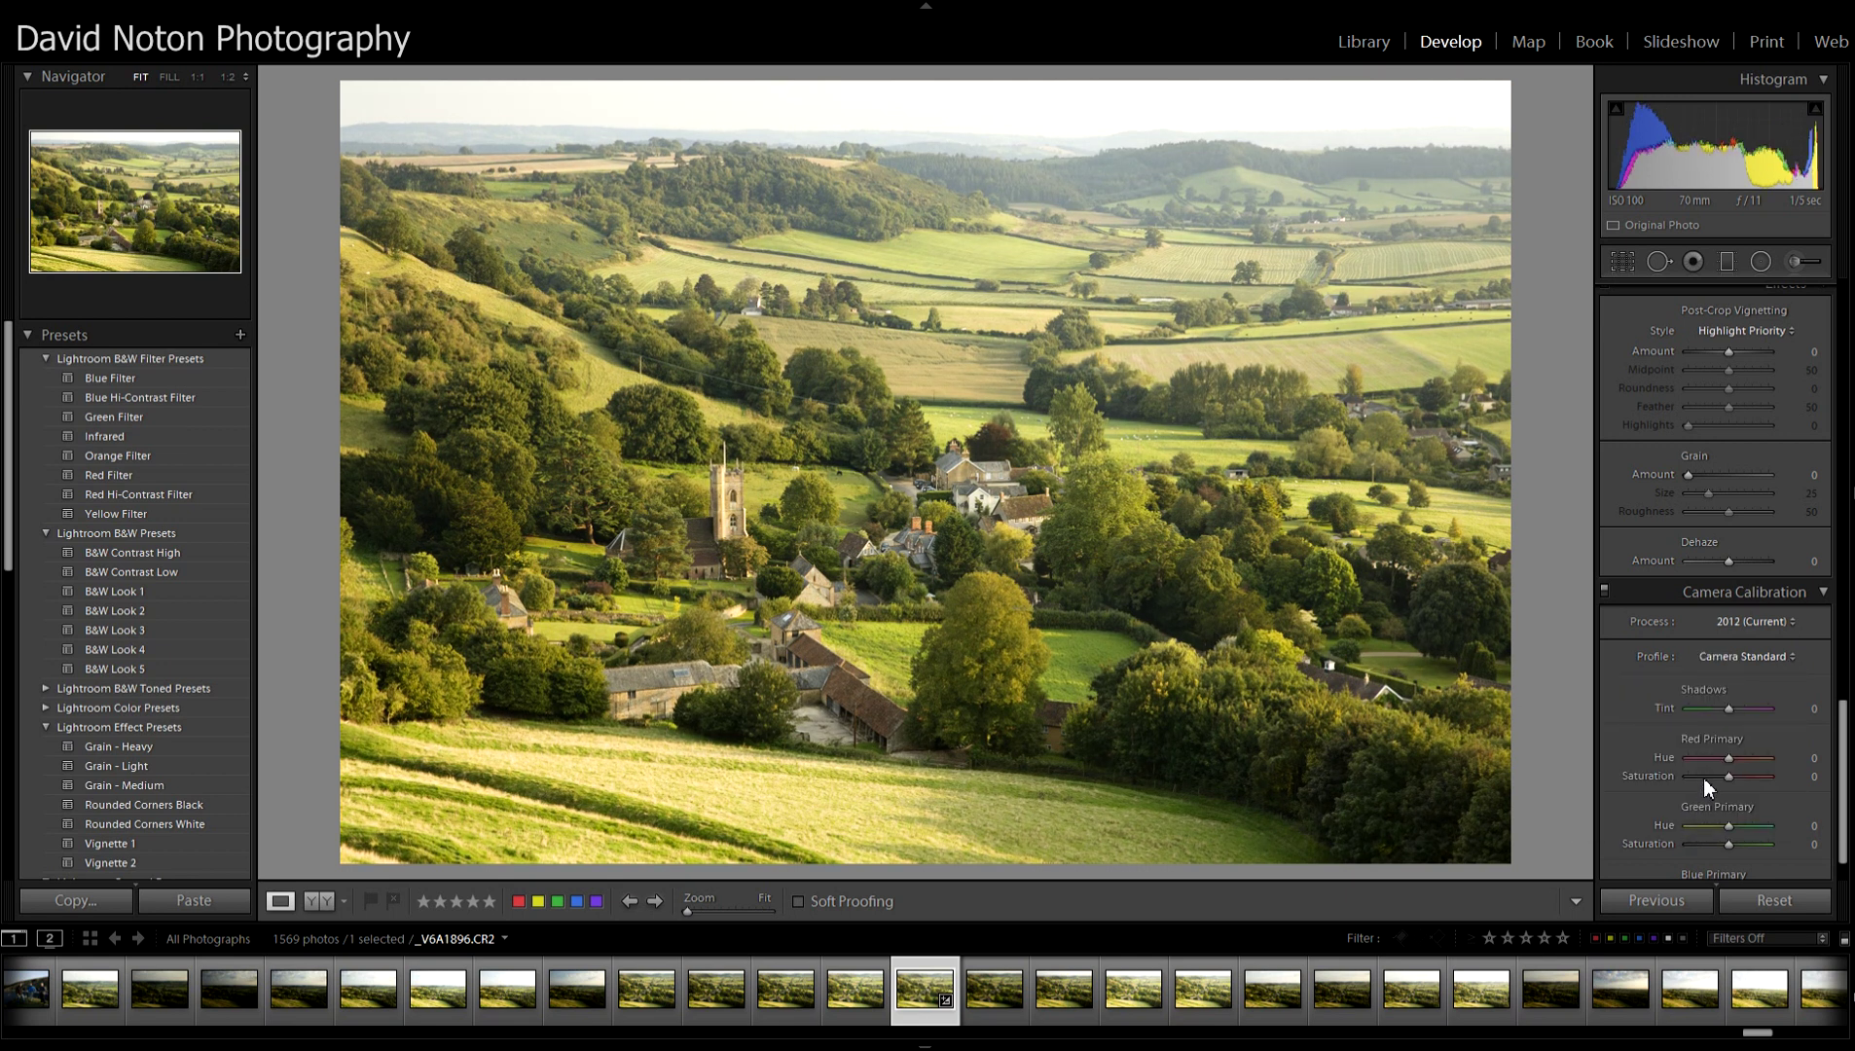
Set the photo's camera profile to Adobe Standard with the 2012 (Current) process version.
{"action": "left_click", "coordinate": [1792, 621]}
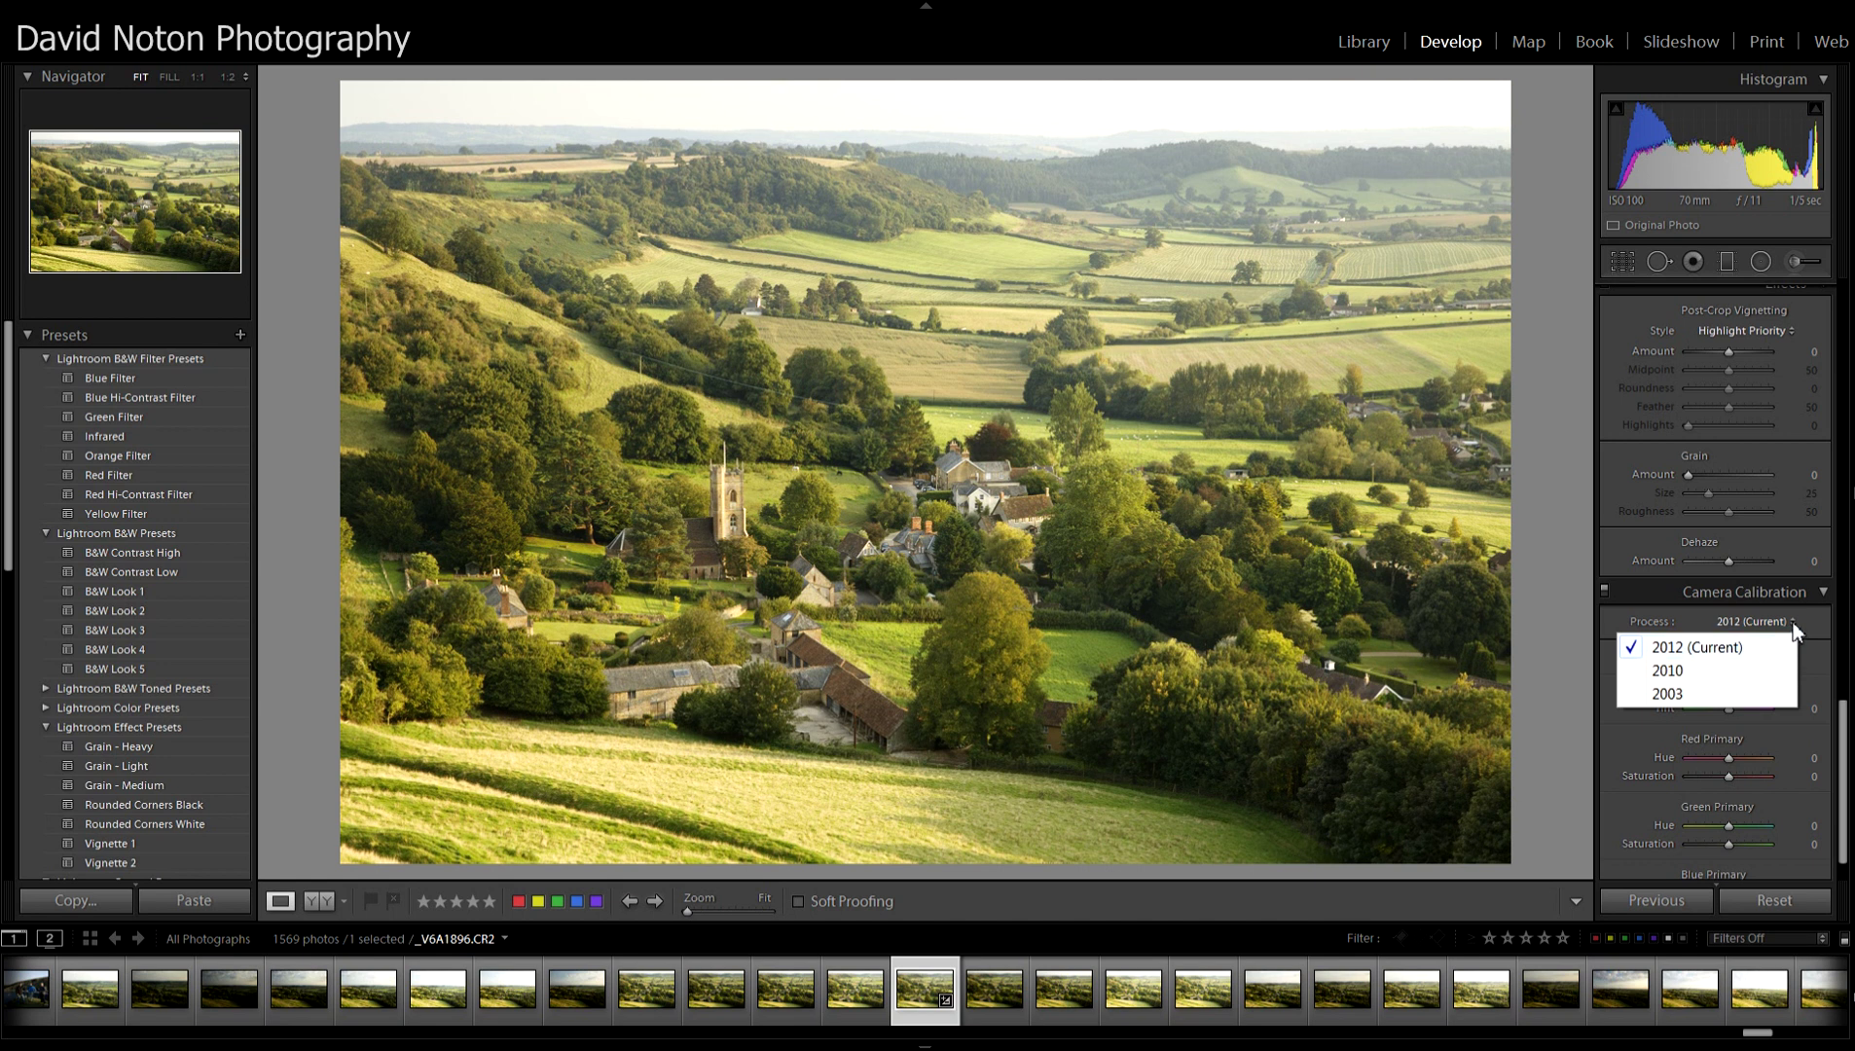
{"action": "left_click", "coordinate": [1811, 658]}
{"action": "left_click", "coordinate": [1789, 658]}
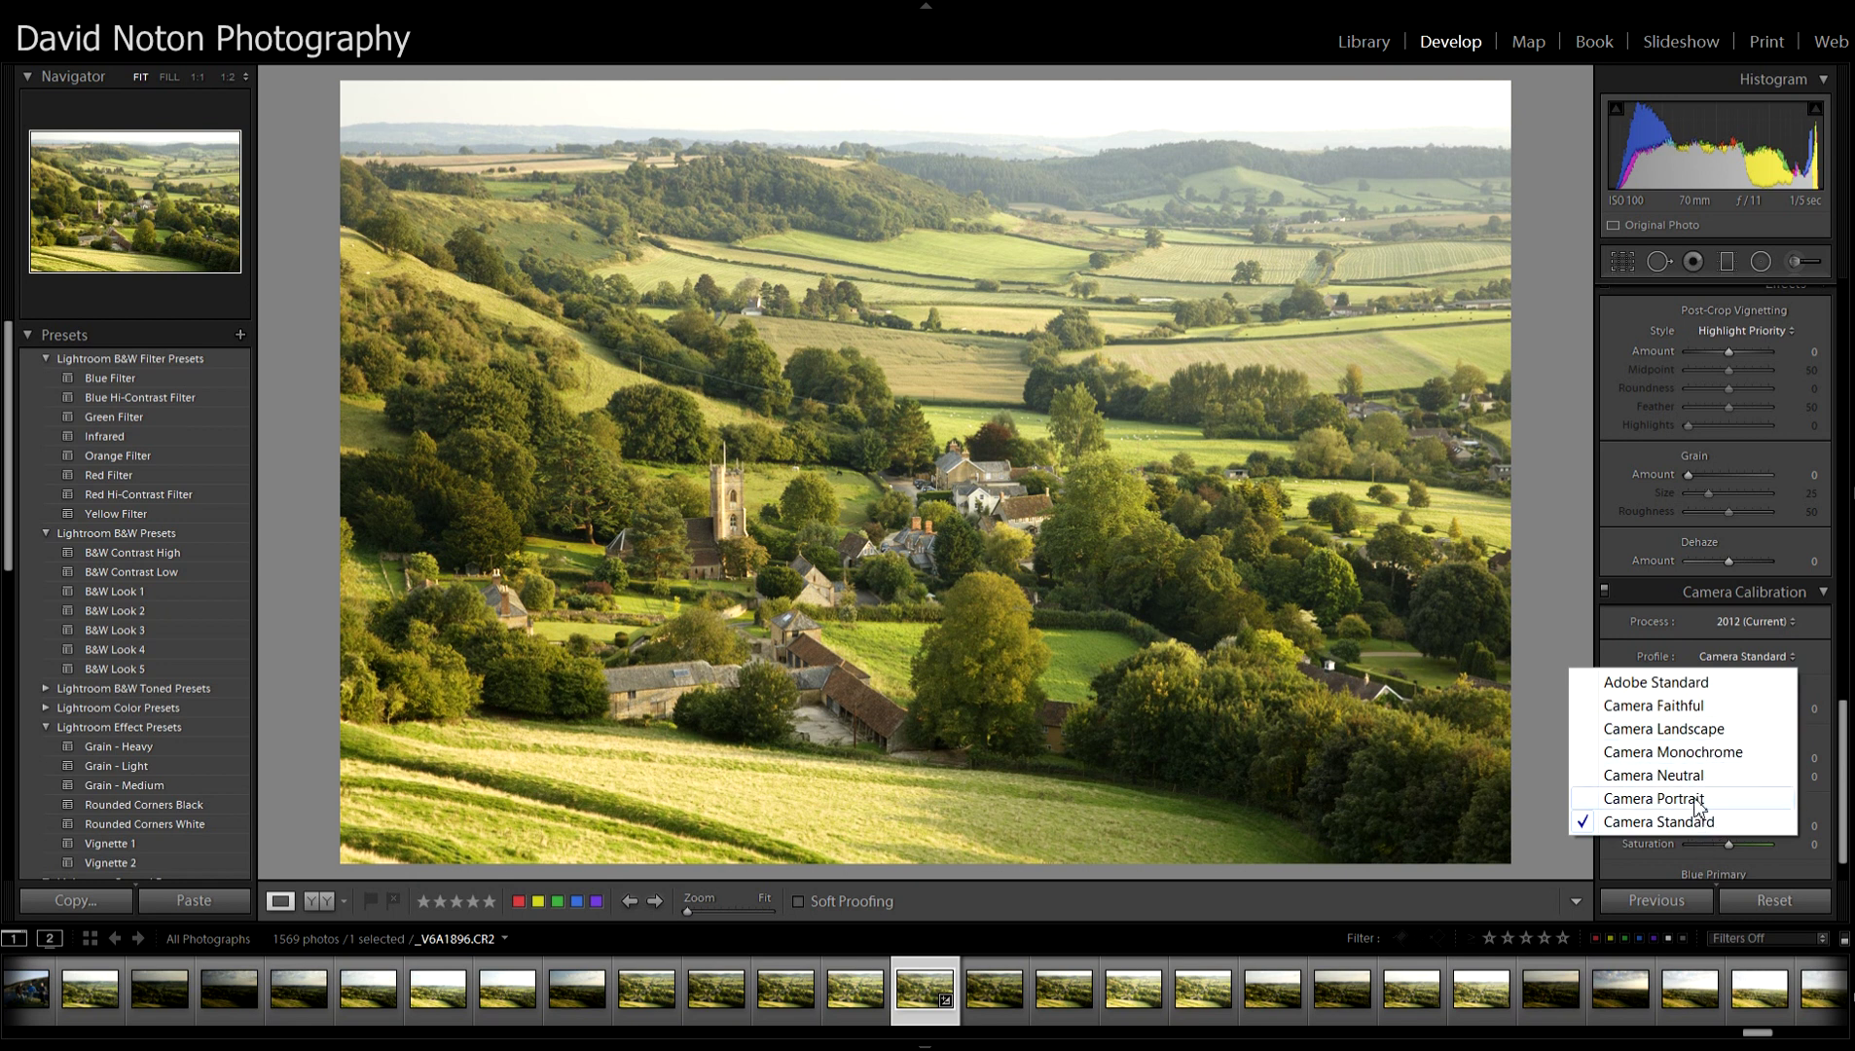
{"action": "left_click", "coordinate": [1689, 684]}
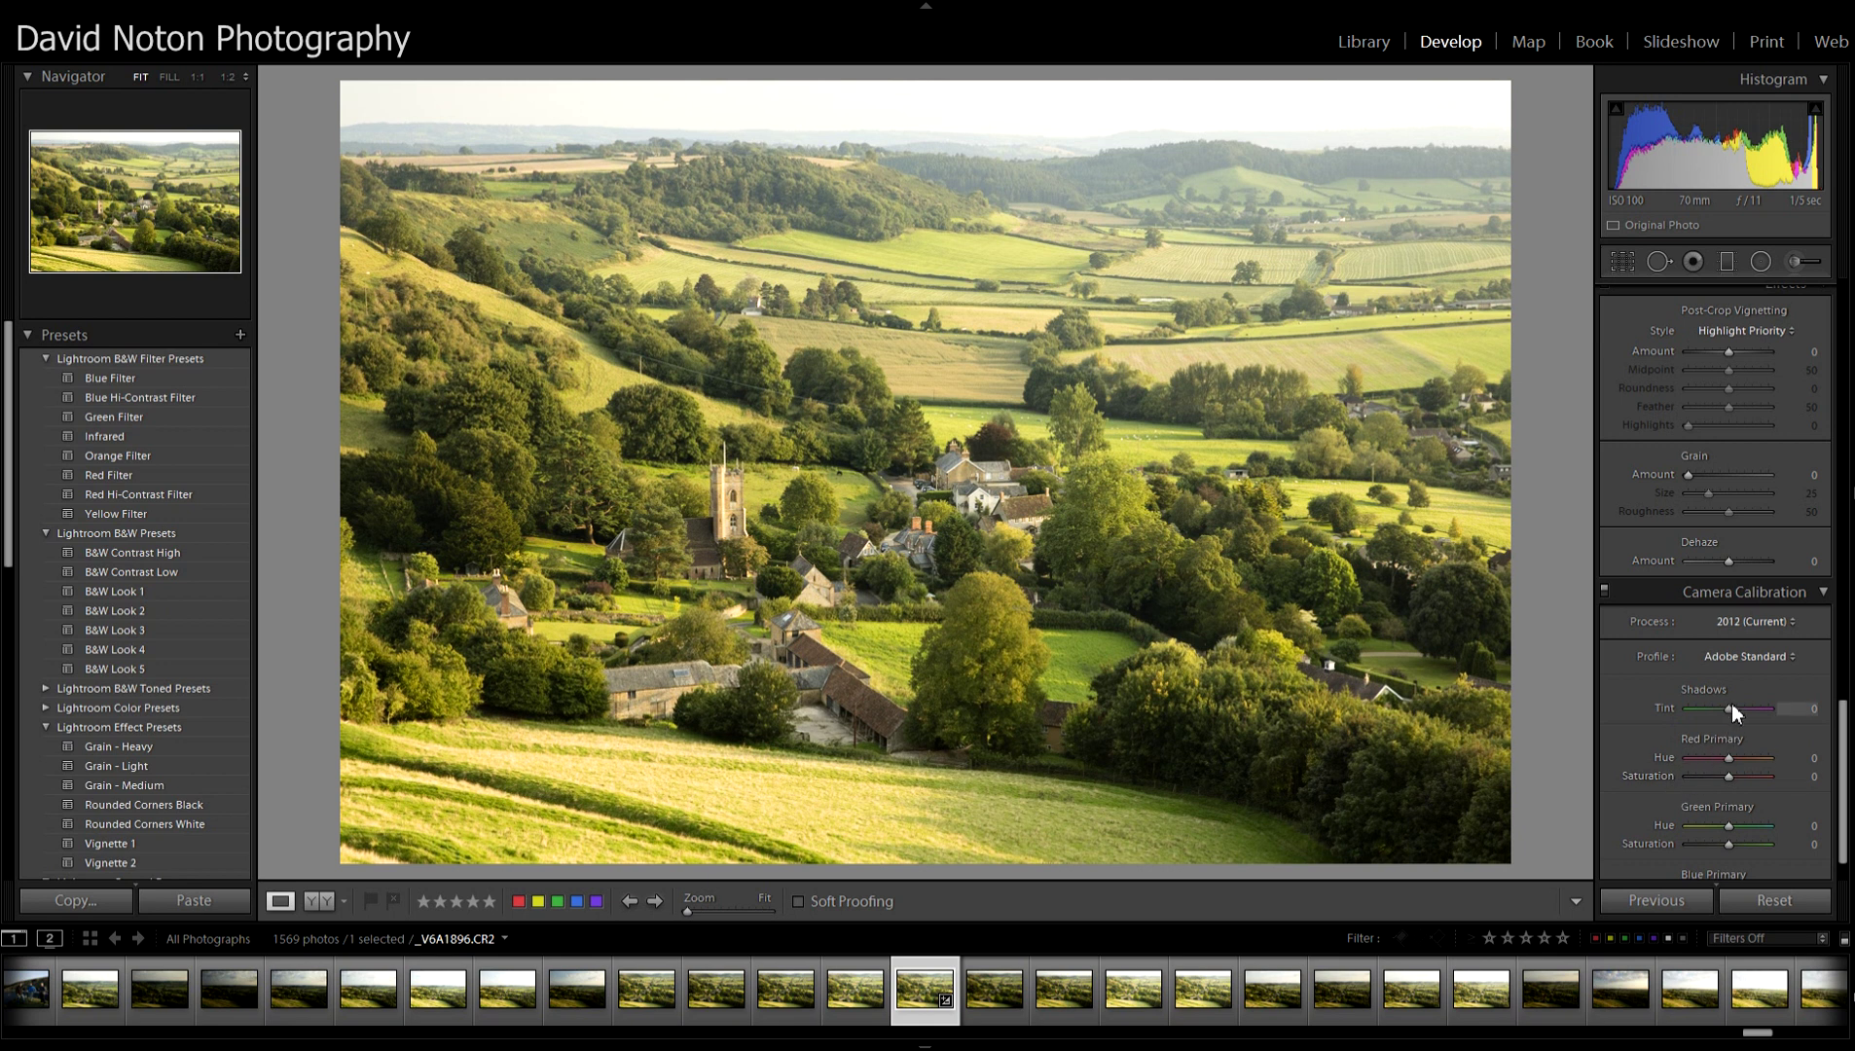
{"action": "left_click_drag", "start_coordinate": [1842, 735], "coordinate": [1843, 750]}
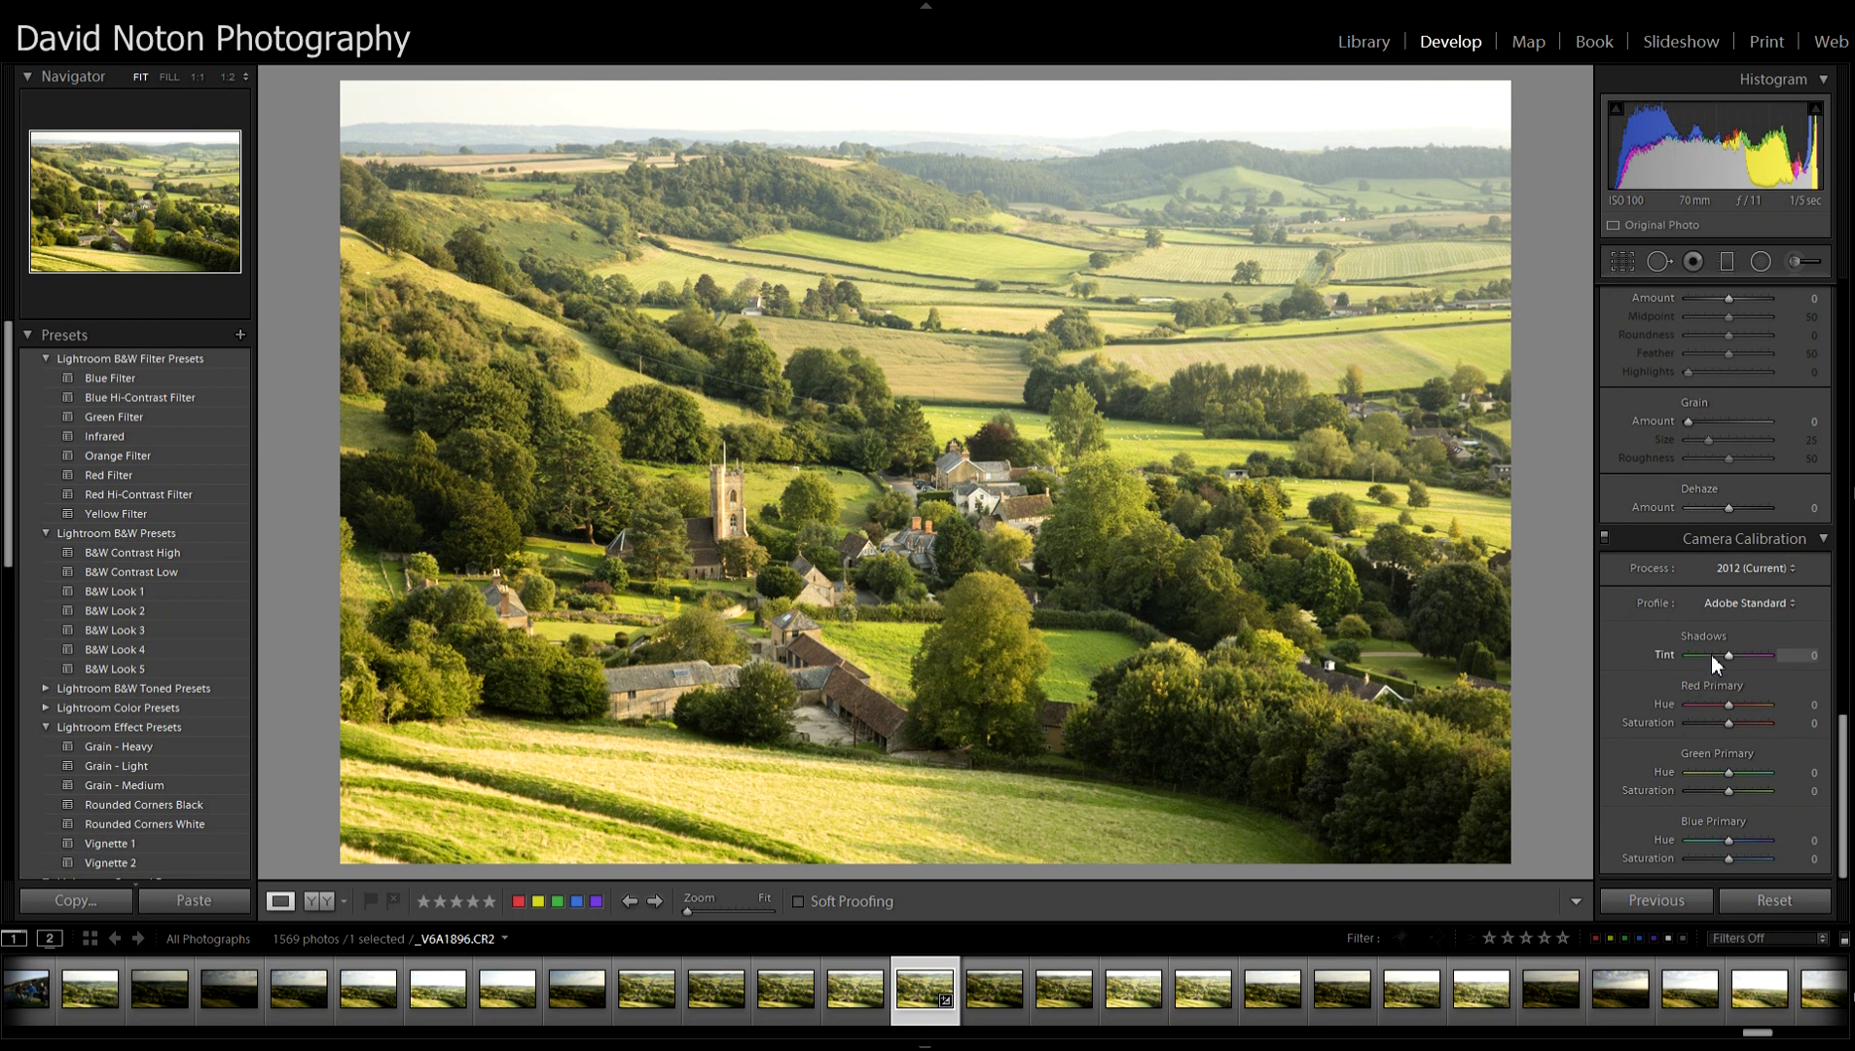
Examine the list of available camera profiles and the photo's Basic tone settings.
{"action": "left_click", "coordinate": [1793, 603]}
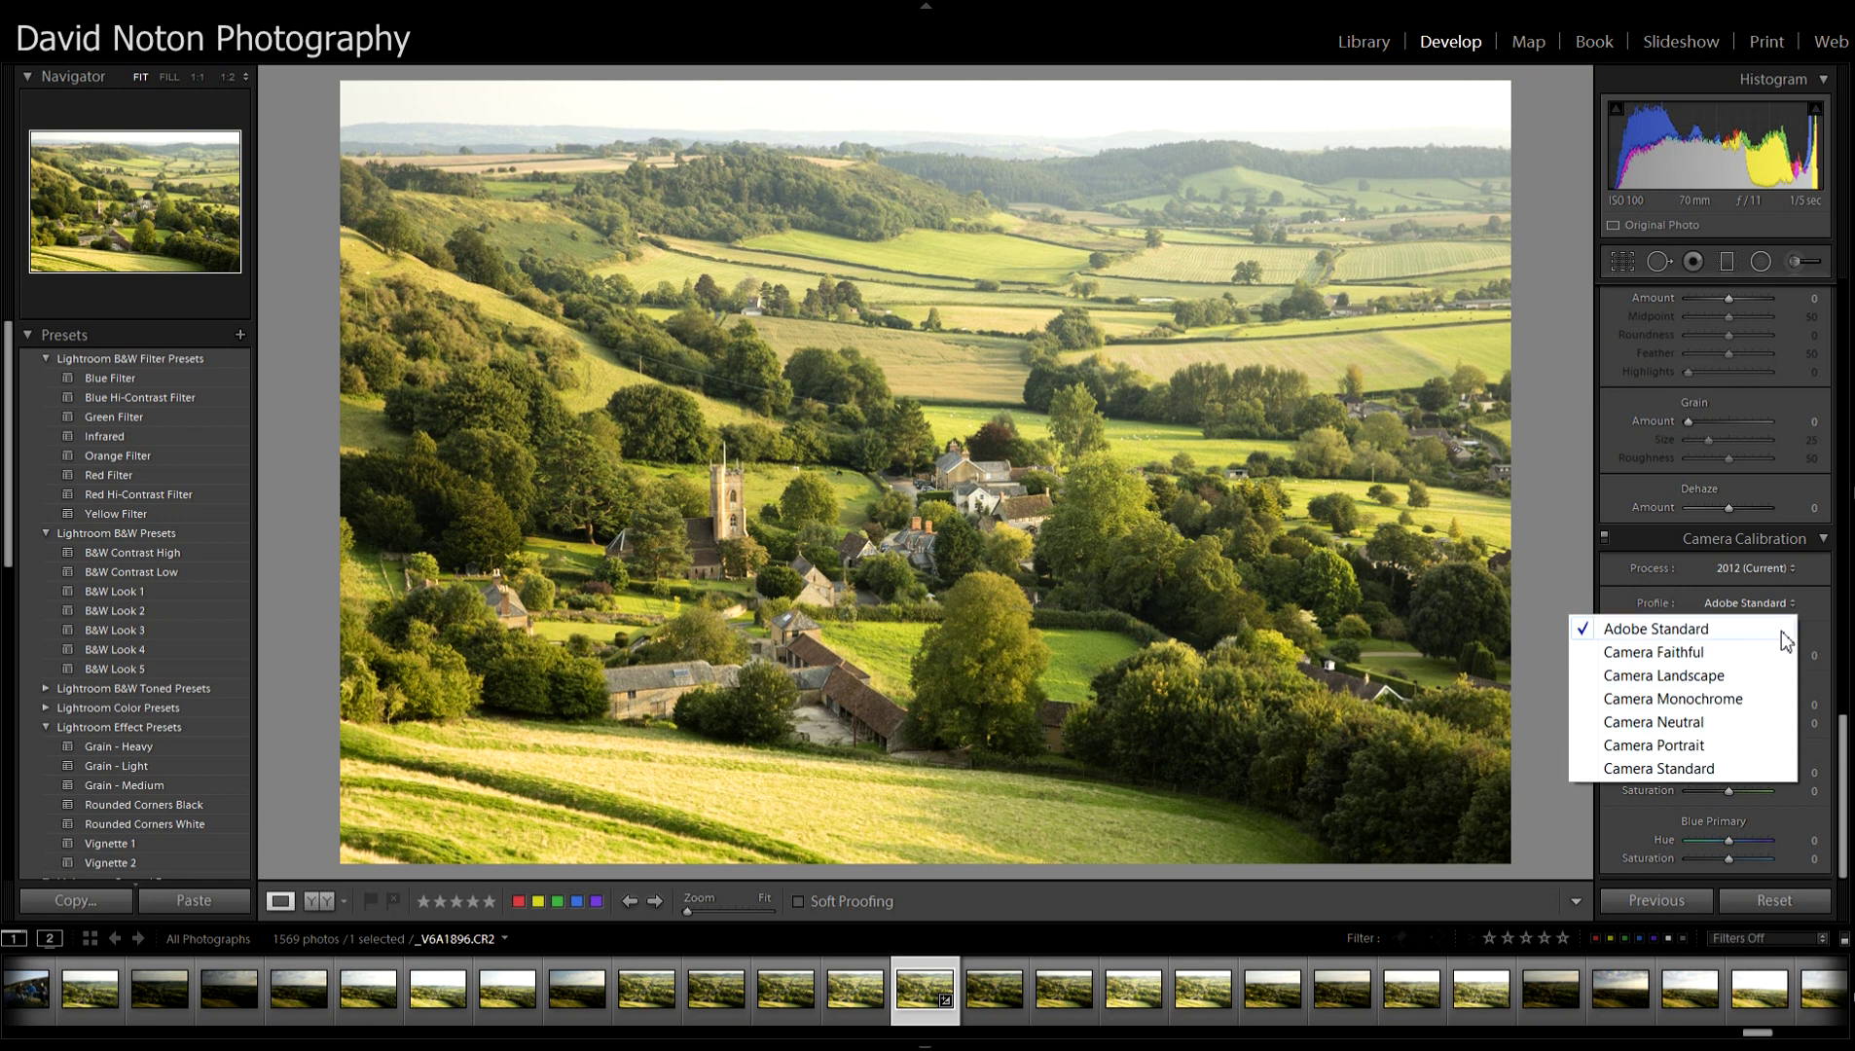
{"action": "left_click", "coordinate": [1826, 720]}
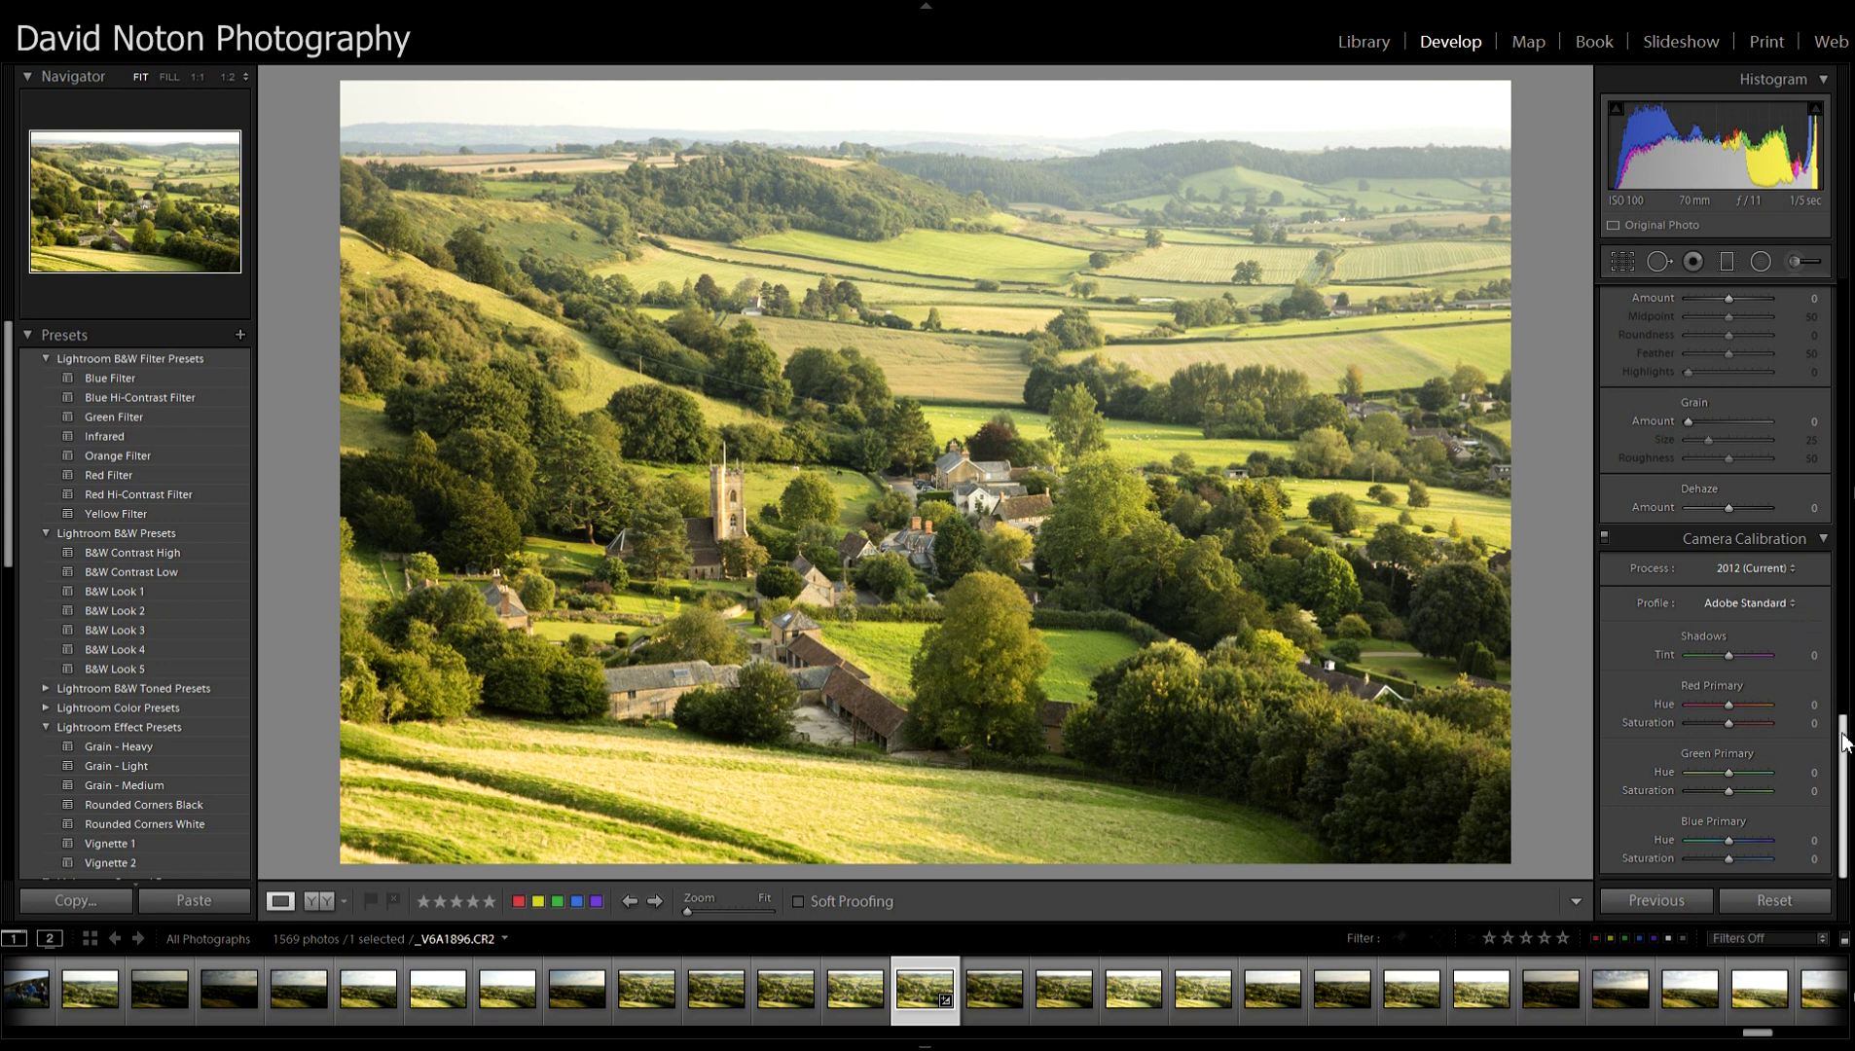
{"action": "left_click_drag", "start_coordinate": [1843, 742], "coordinate": [1842, 690]}
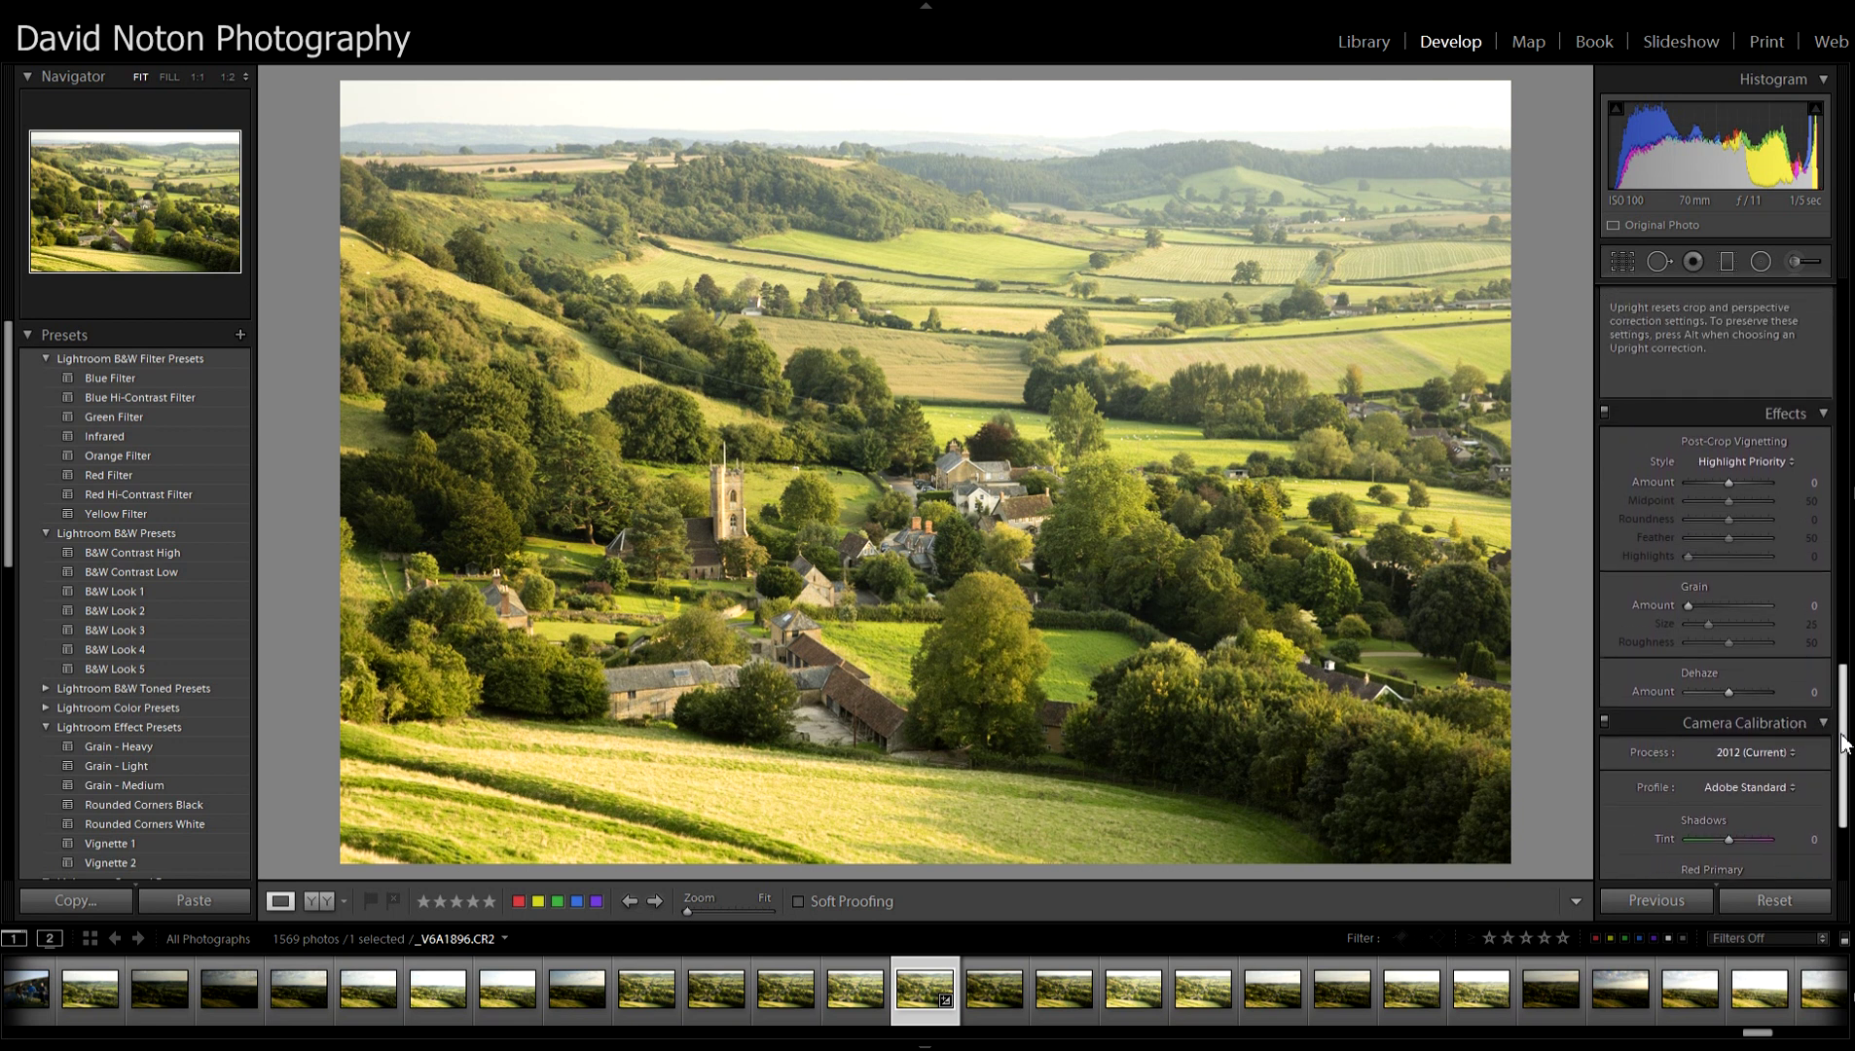
{"action": "scroll", "coordinate": [1848, 730], "scroll_direction": "up", "scroll_amount": 3}
{"action": "left_click_drag", "start_coordinate": [1848, 726], "coordinate": [1824, 356]}
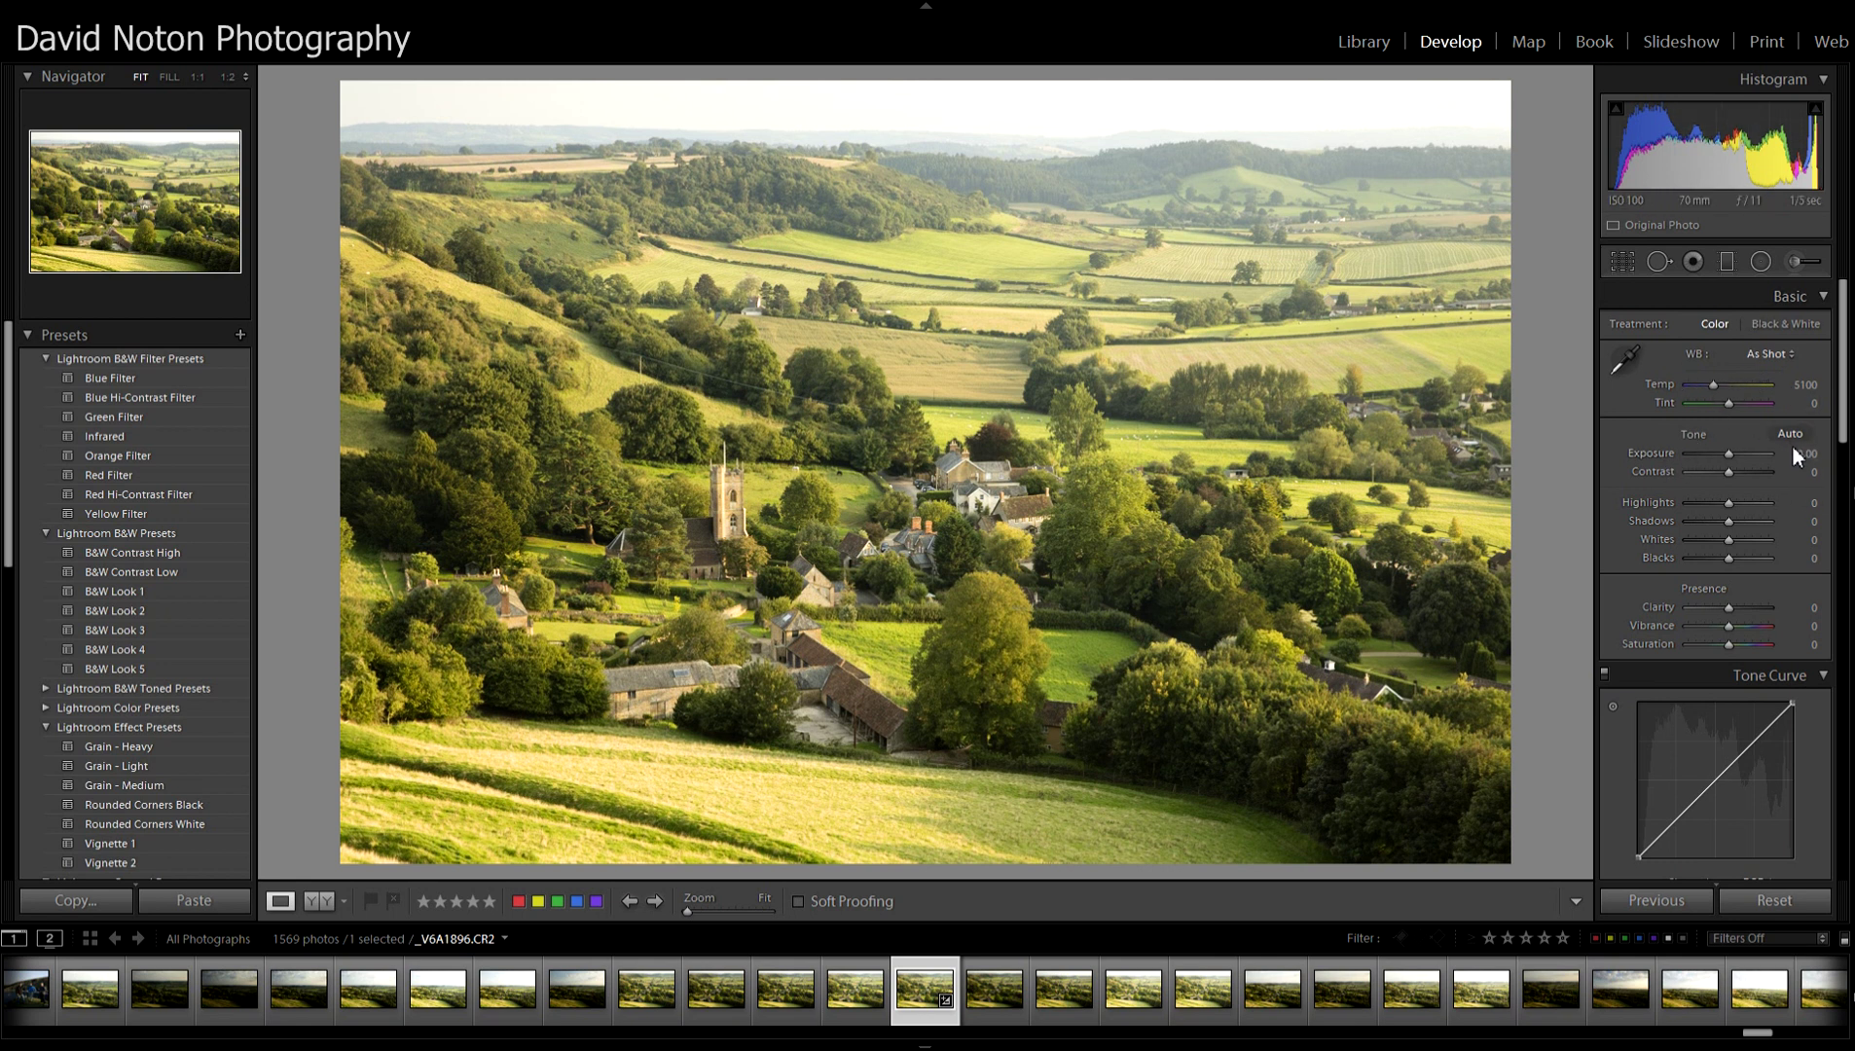
Examine the HSL Saturation settings for the individual colours, and return to the Basic settings.
{"action": "left_click_drag", "start_coordinate": [1847, 409], "coordinate": [1826, 535]}
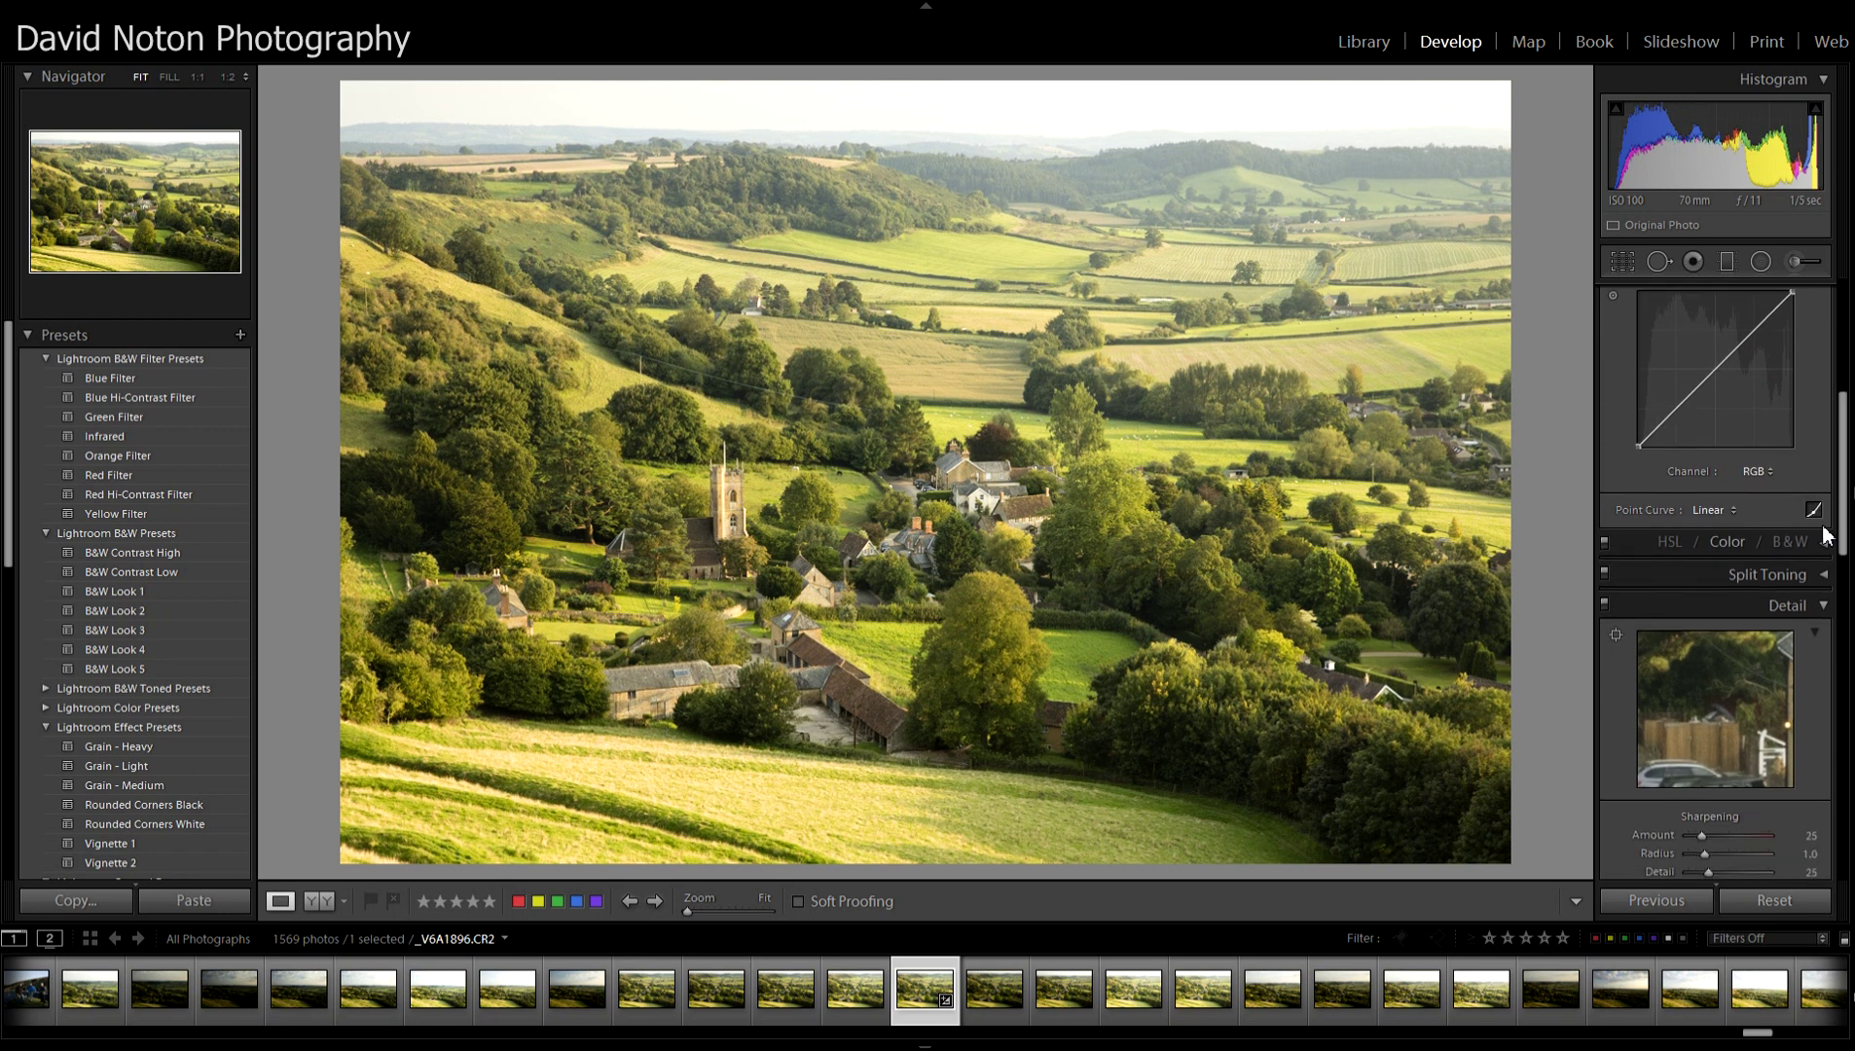
{"action": "left_click", "coordinate": [1672, 540]}
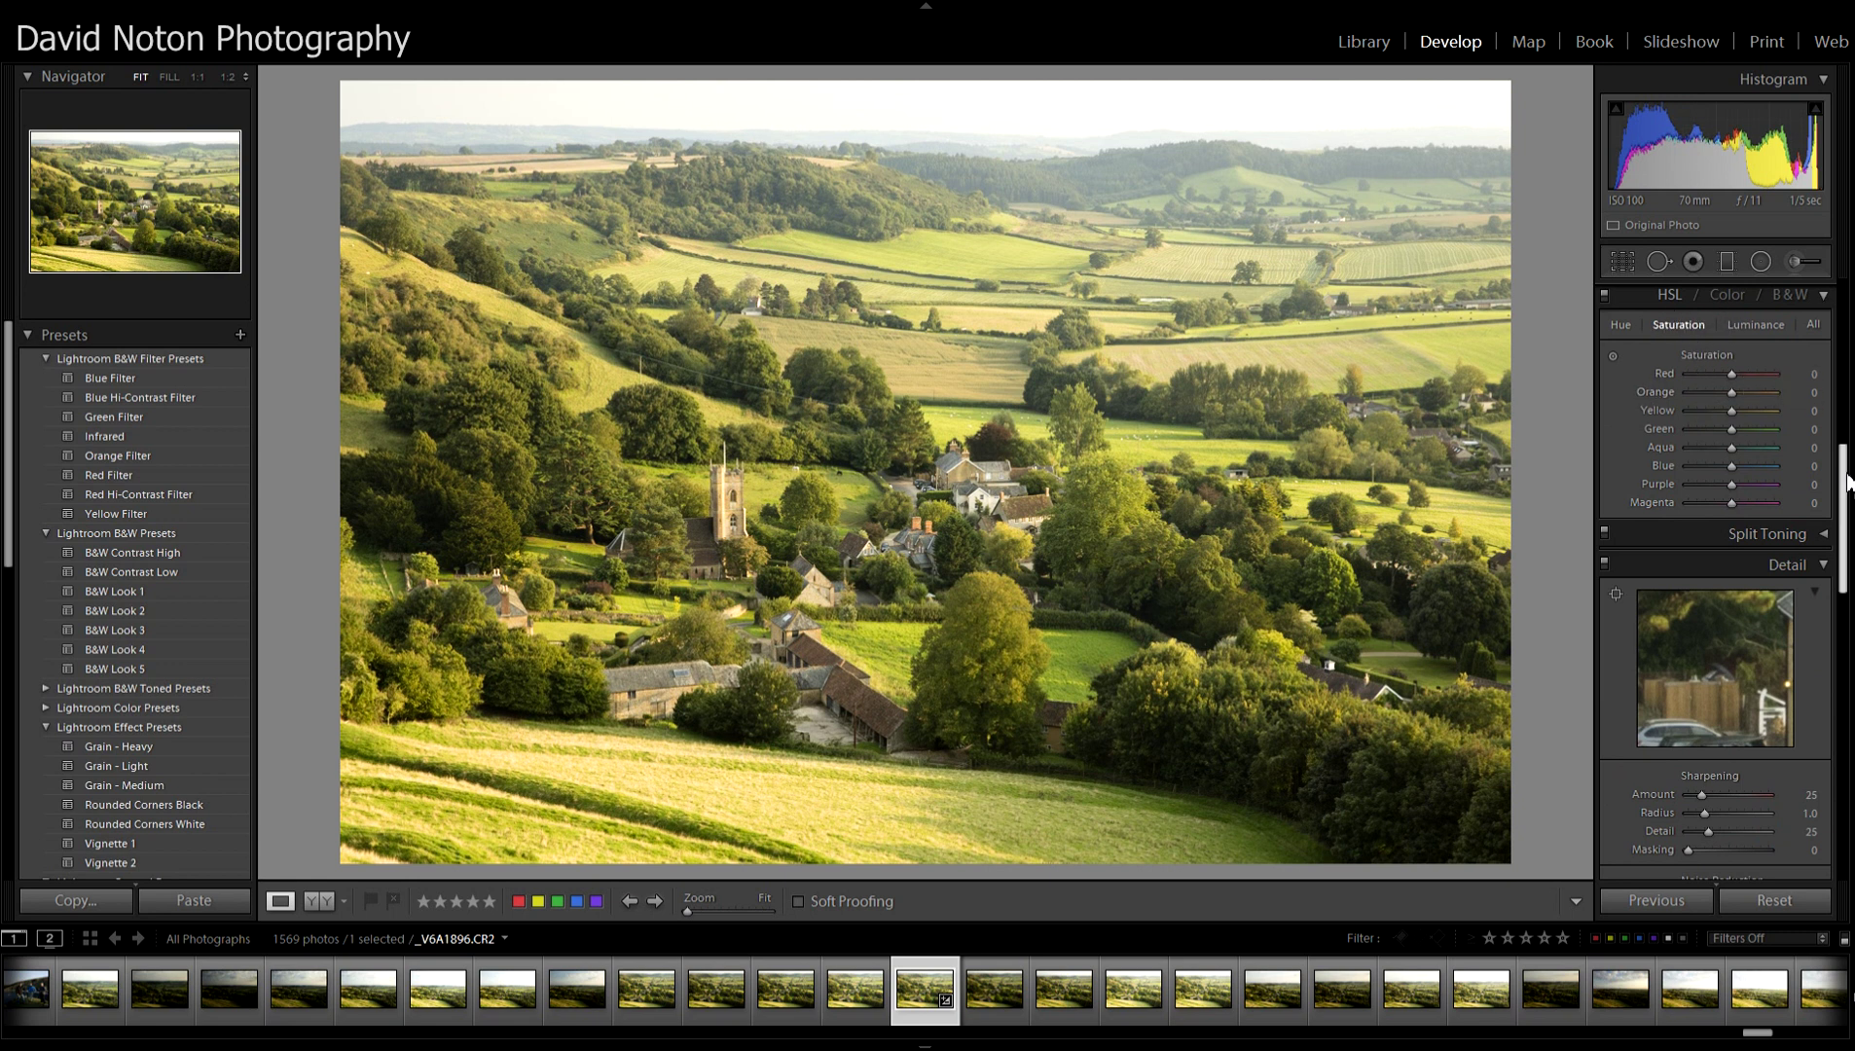
{"action": "scroll", "coordinate": [1848, 479], "scroll_direction": "up", "scroll_amount": 1}
{"action": "scroll", "coordinate": [1848, 479], "scroll_direction": "up", "scroll_amount": 3}
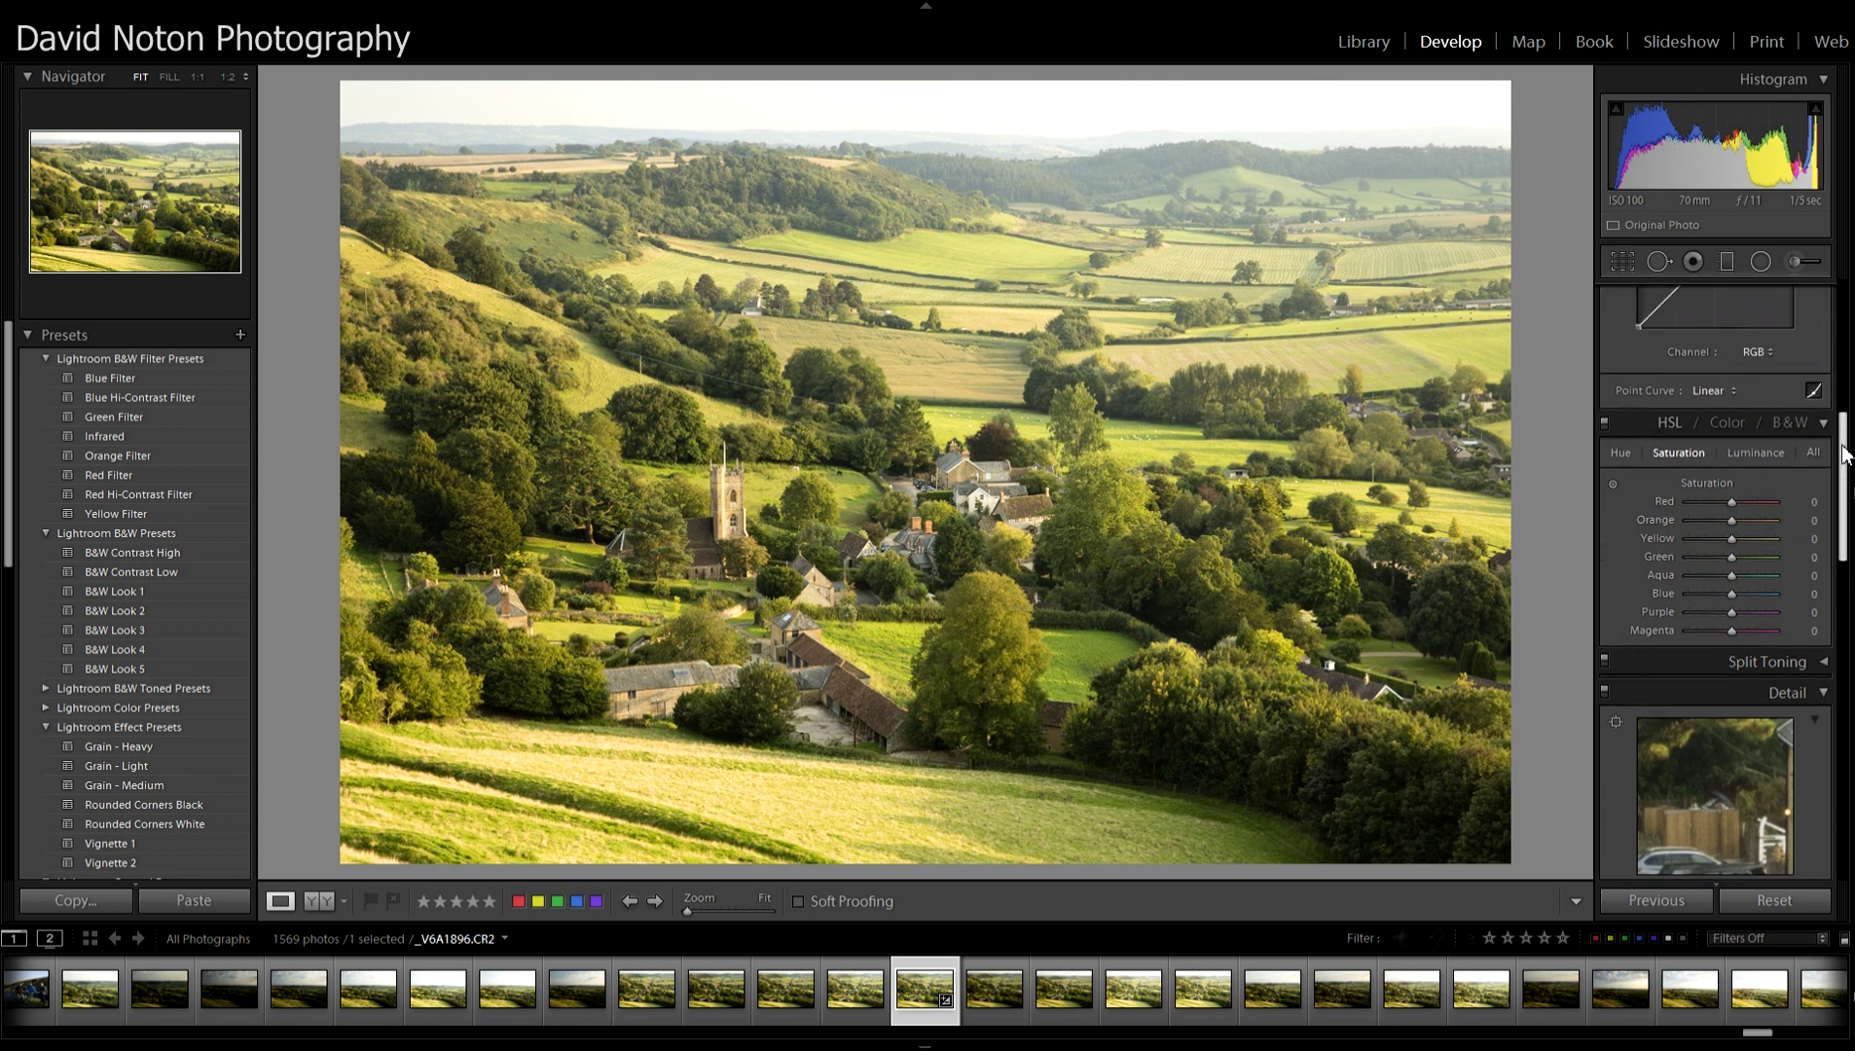
{"action": "left_click", "coordinate": [1669, 421]}
{"action": "left_click_drag", "start_coordinate": [1836, 443], "coordinate": [1825, 334]}
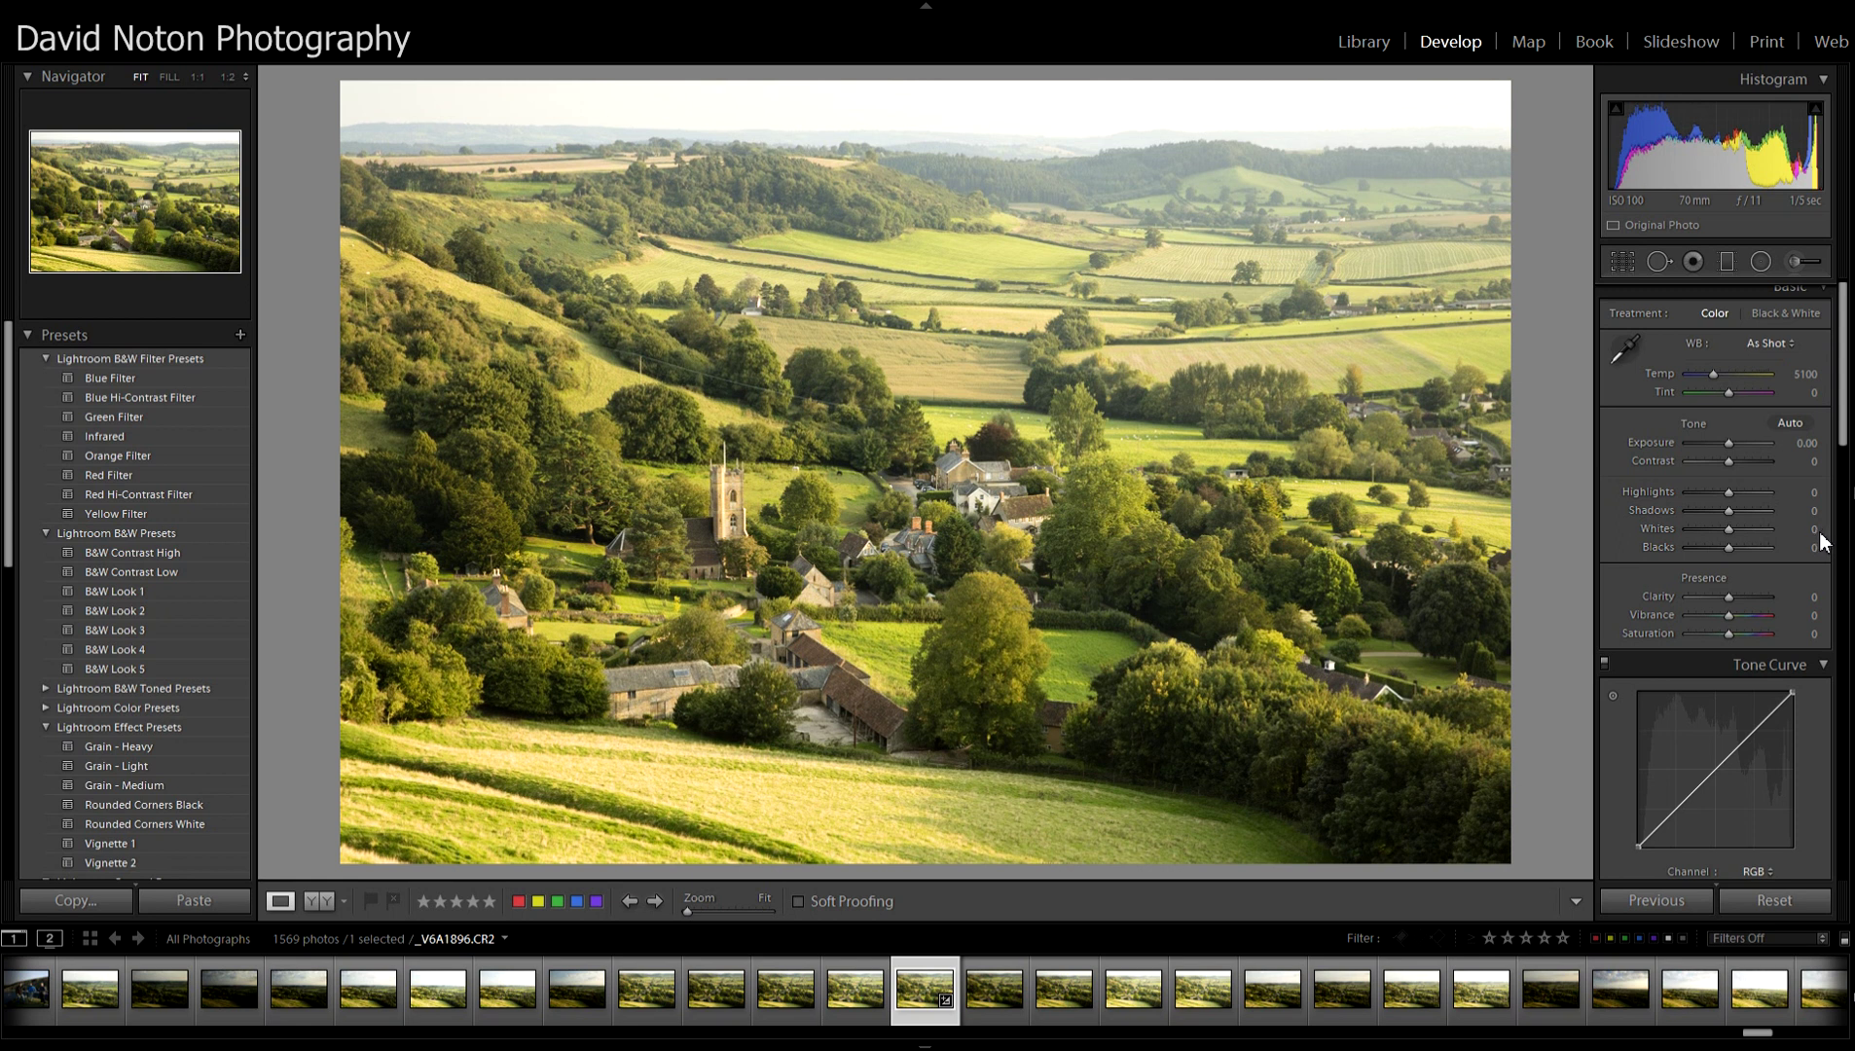
Try the Camera Landscape profile on the photo, and change it back to Adobe Standard.
{"action": "left_click_drag", "start_coordinate": [1847, 408], "coordinate": [1841, 789]}
{"action": "scroll", "coordinate": [1842, 789], "scroll_direction": "down", "scroll_amount": 3}
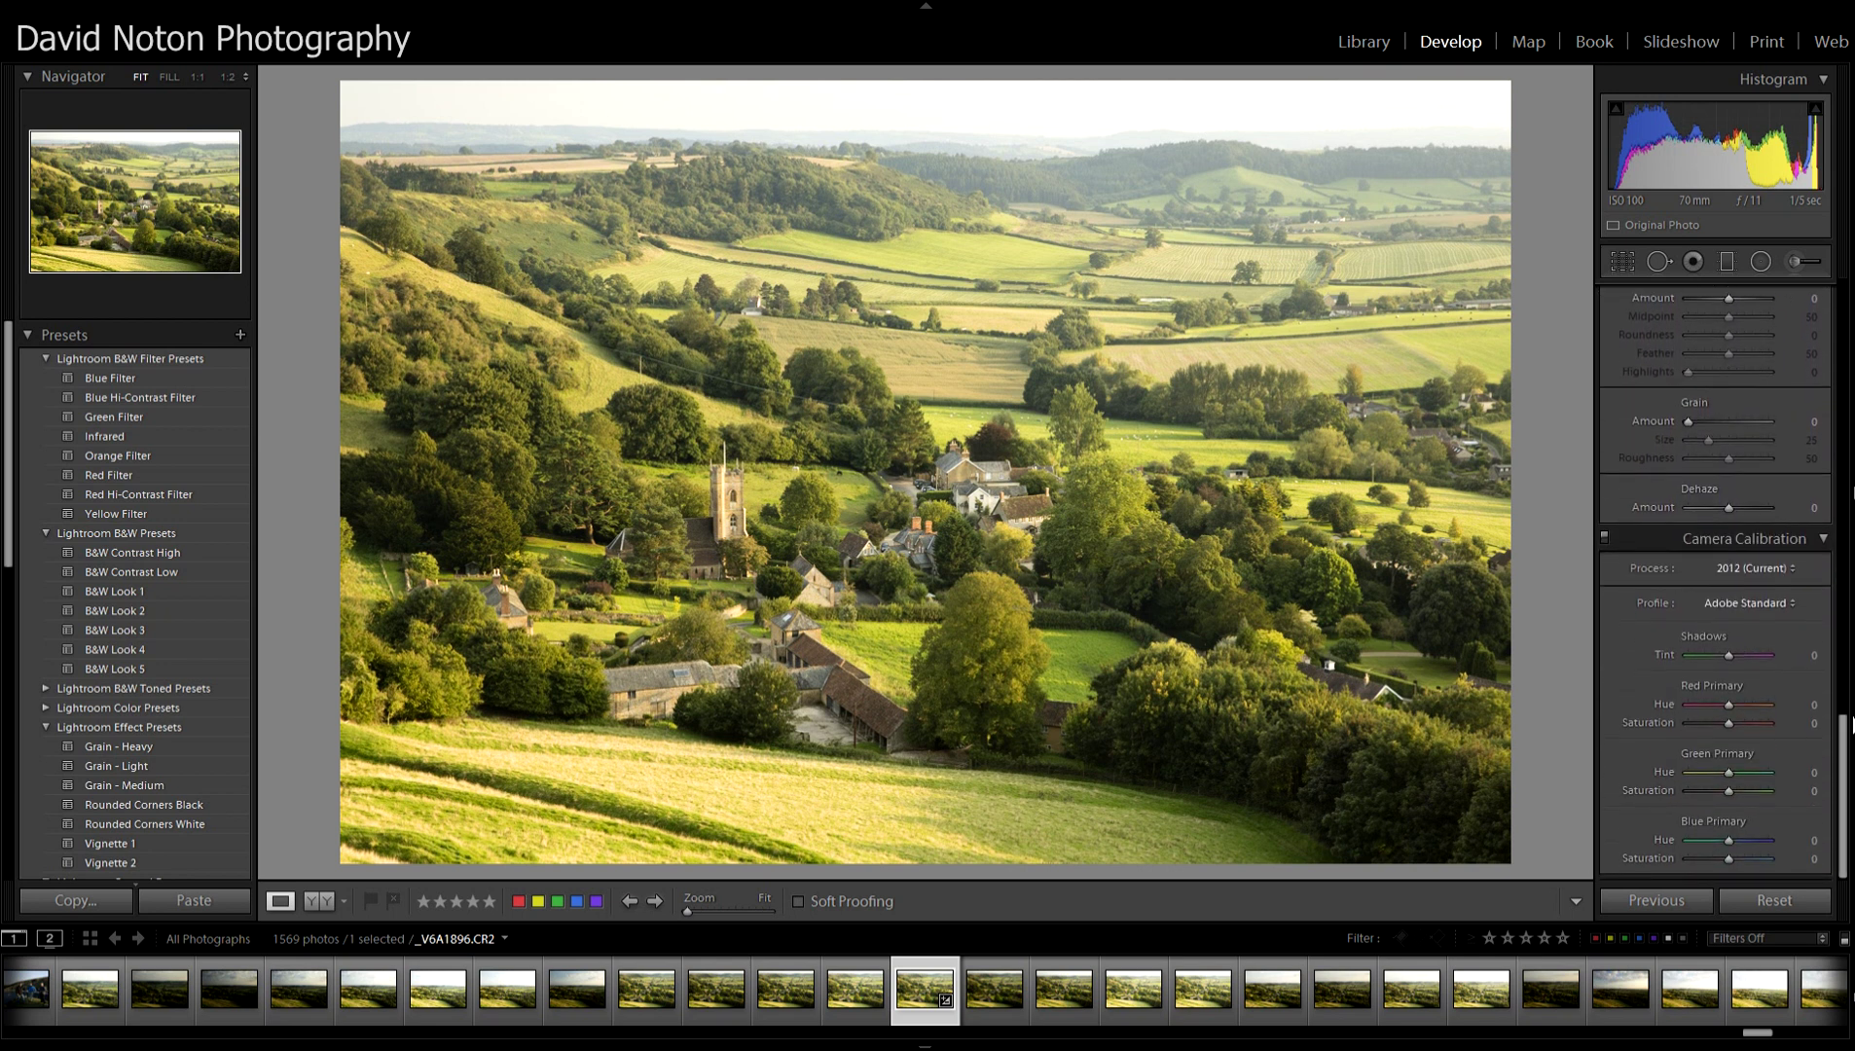
{"action": "left_click", "coordinate": [1791, 602]}
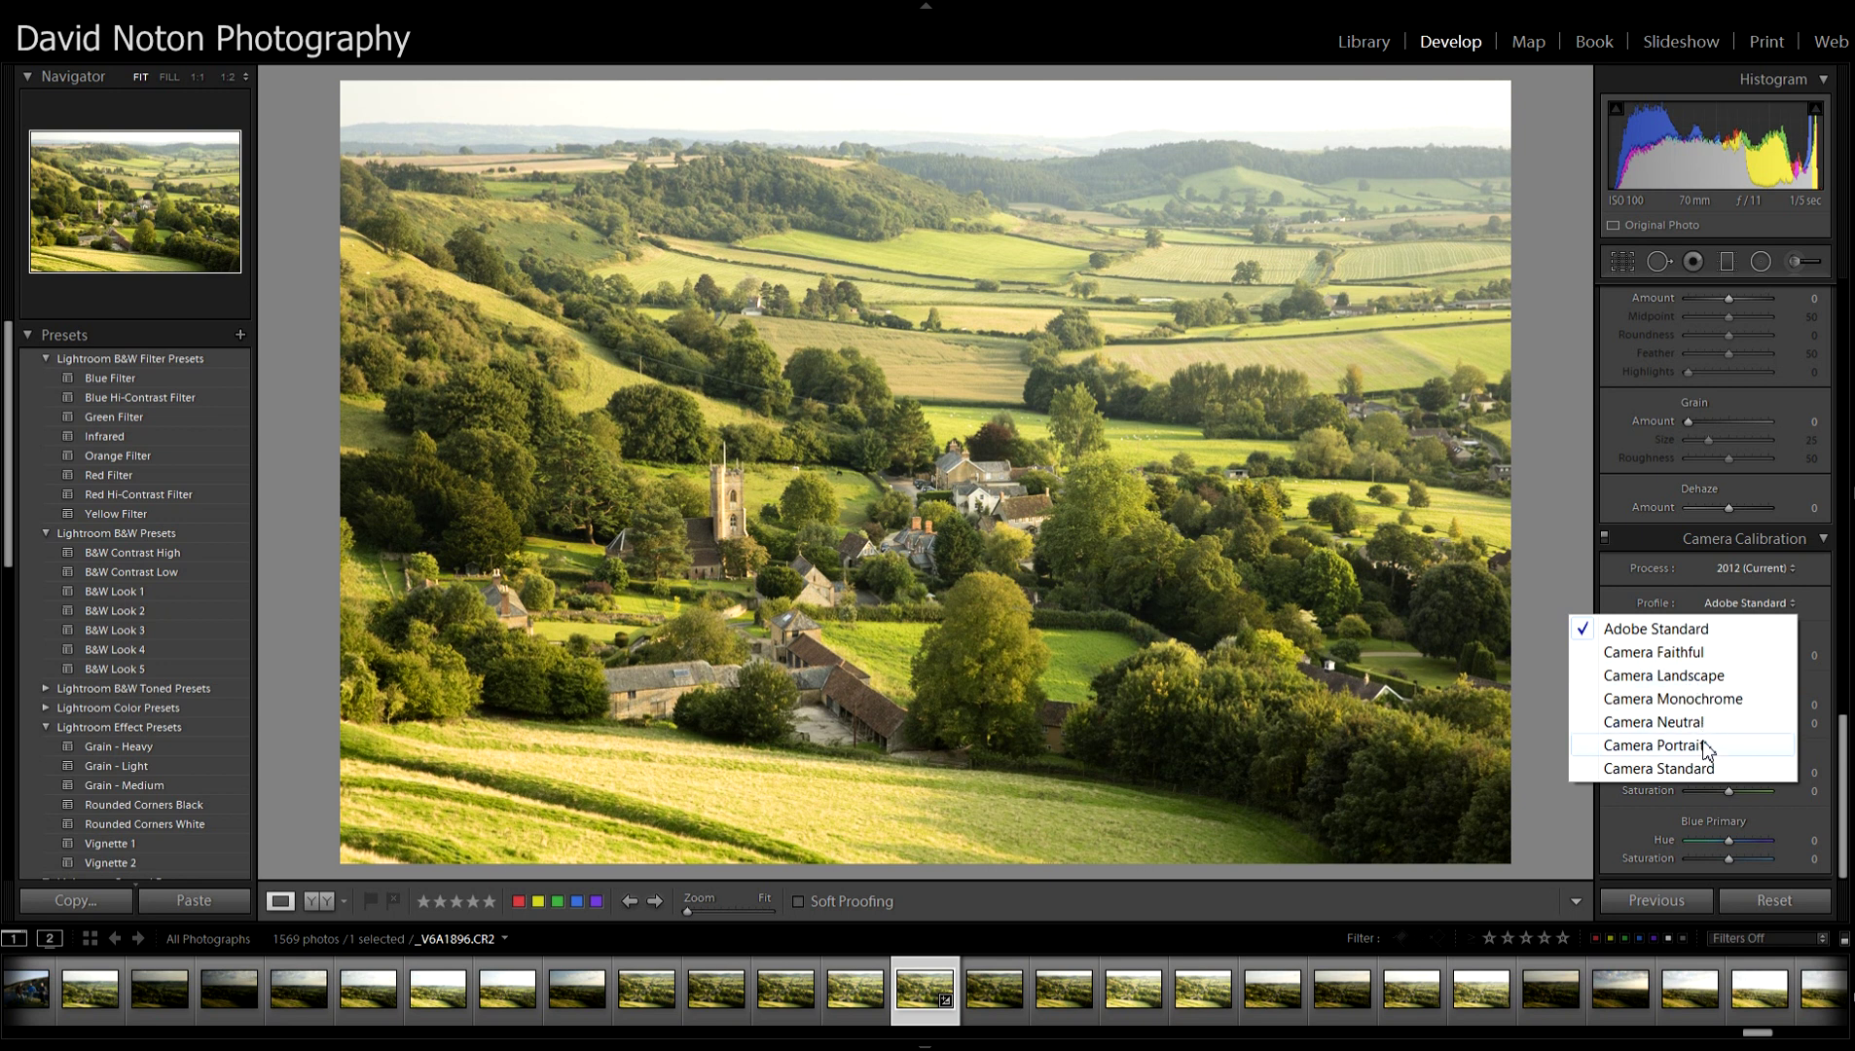
{"action": "left_click", "coordinate": [1694, 677]}
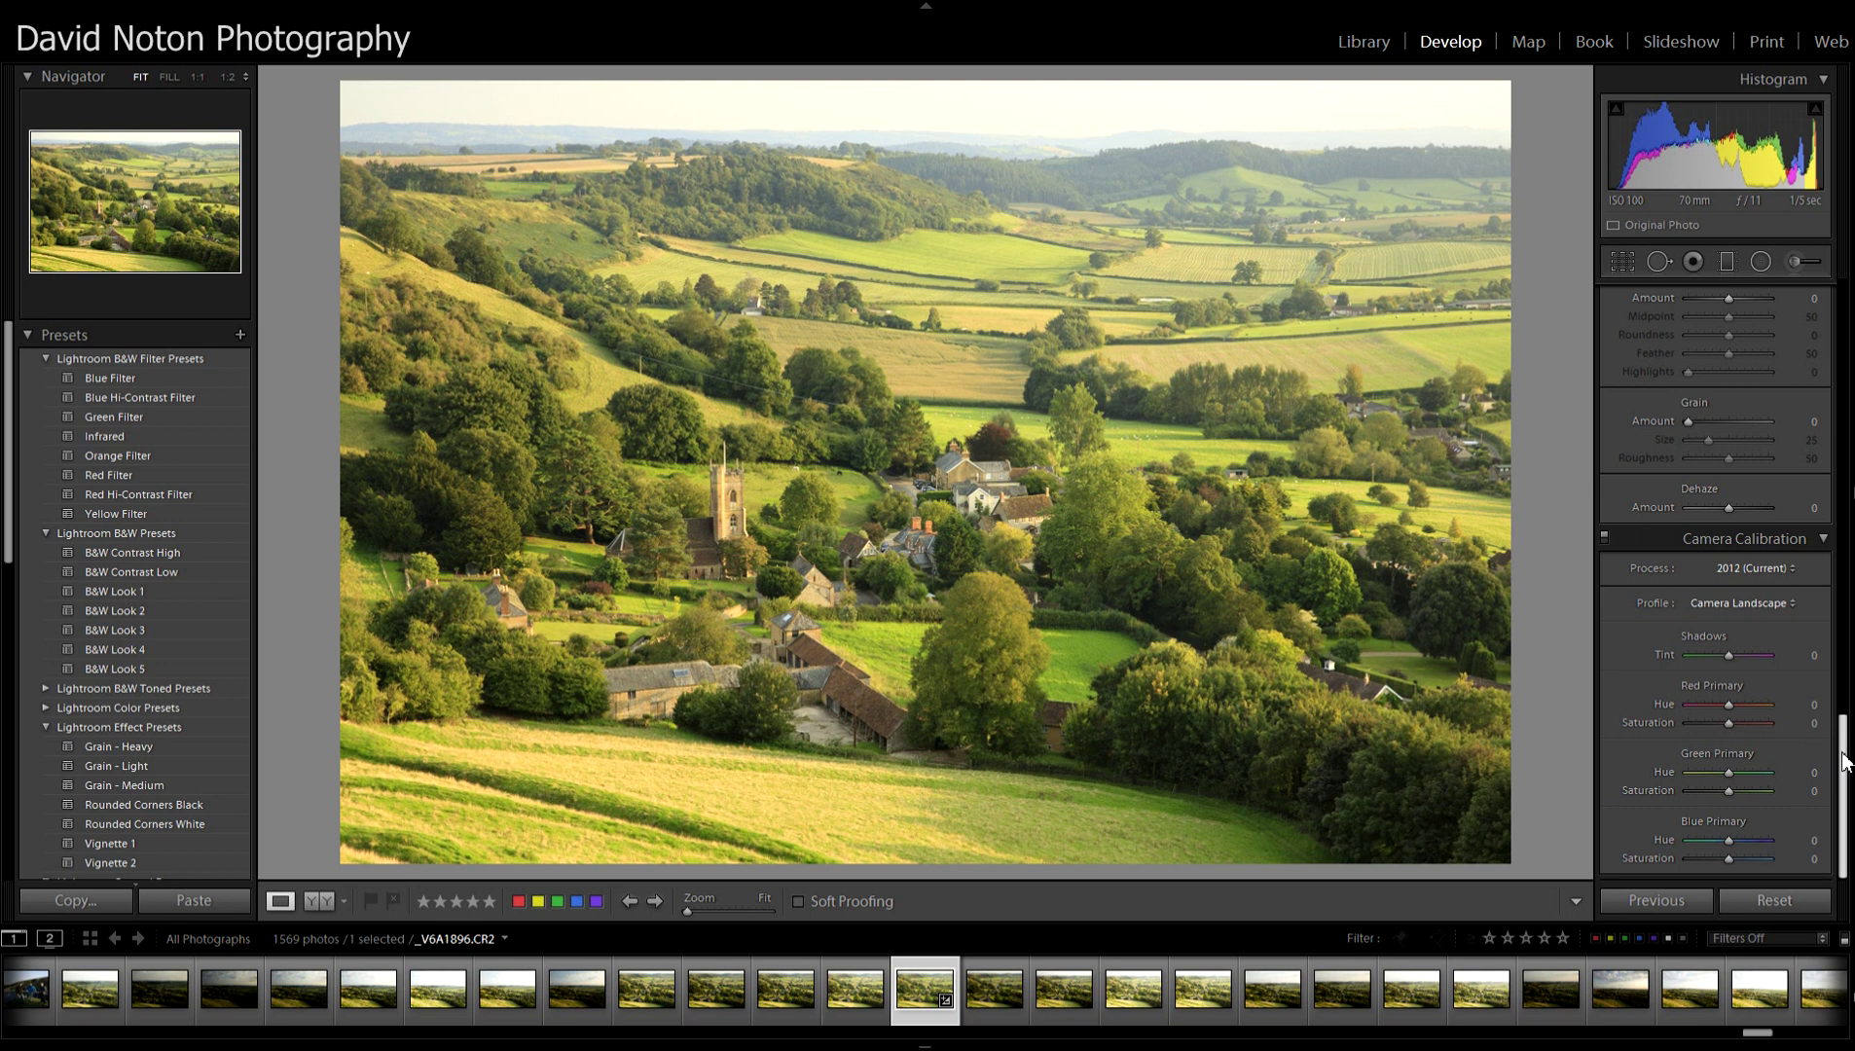
{"action": "left_click", "coordinate": [1794, 603]}
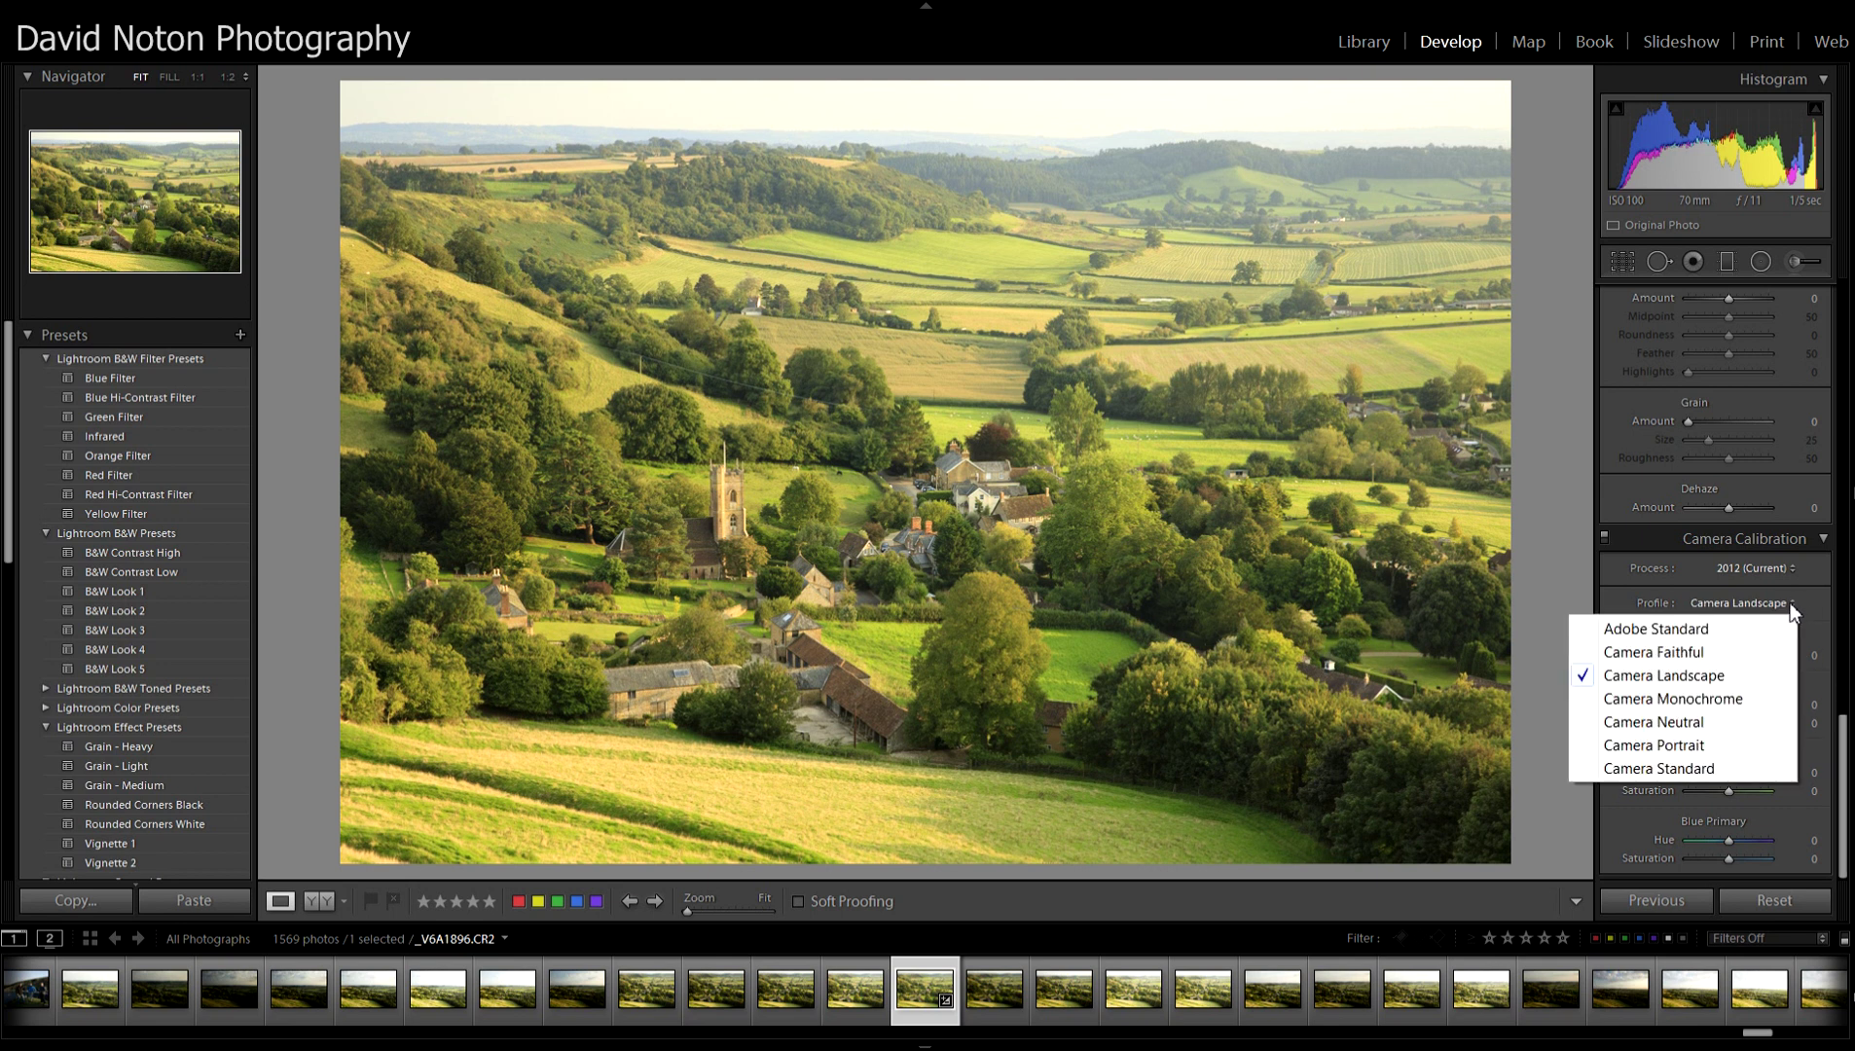
{"action": "left_click", "coordinate": [1703, 631]}
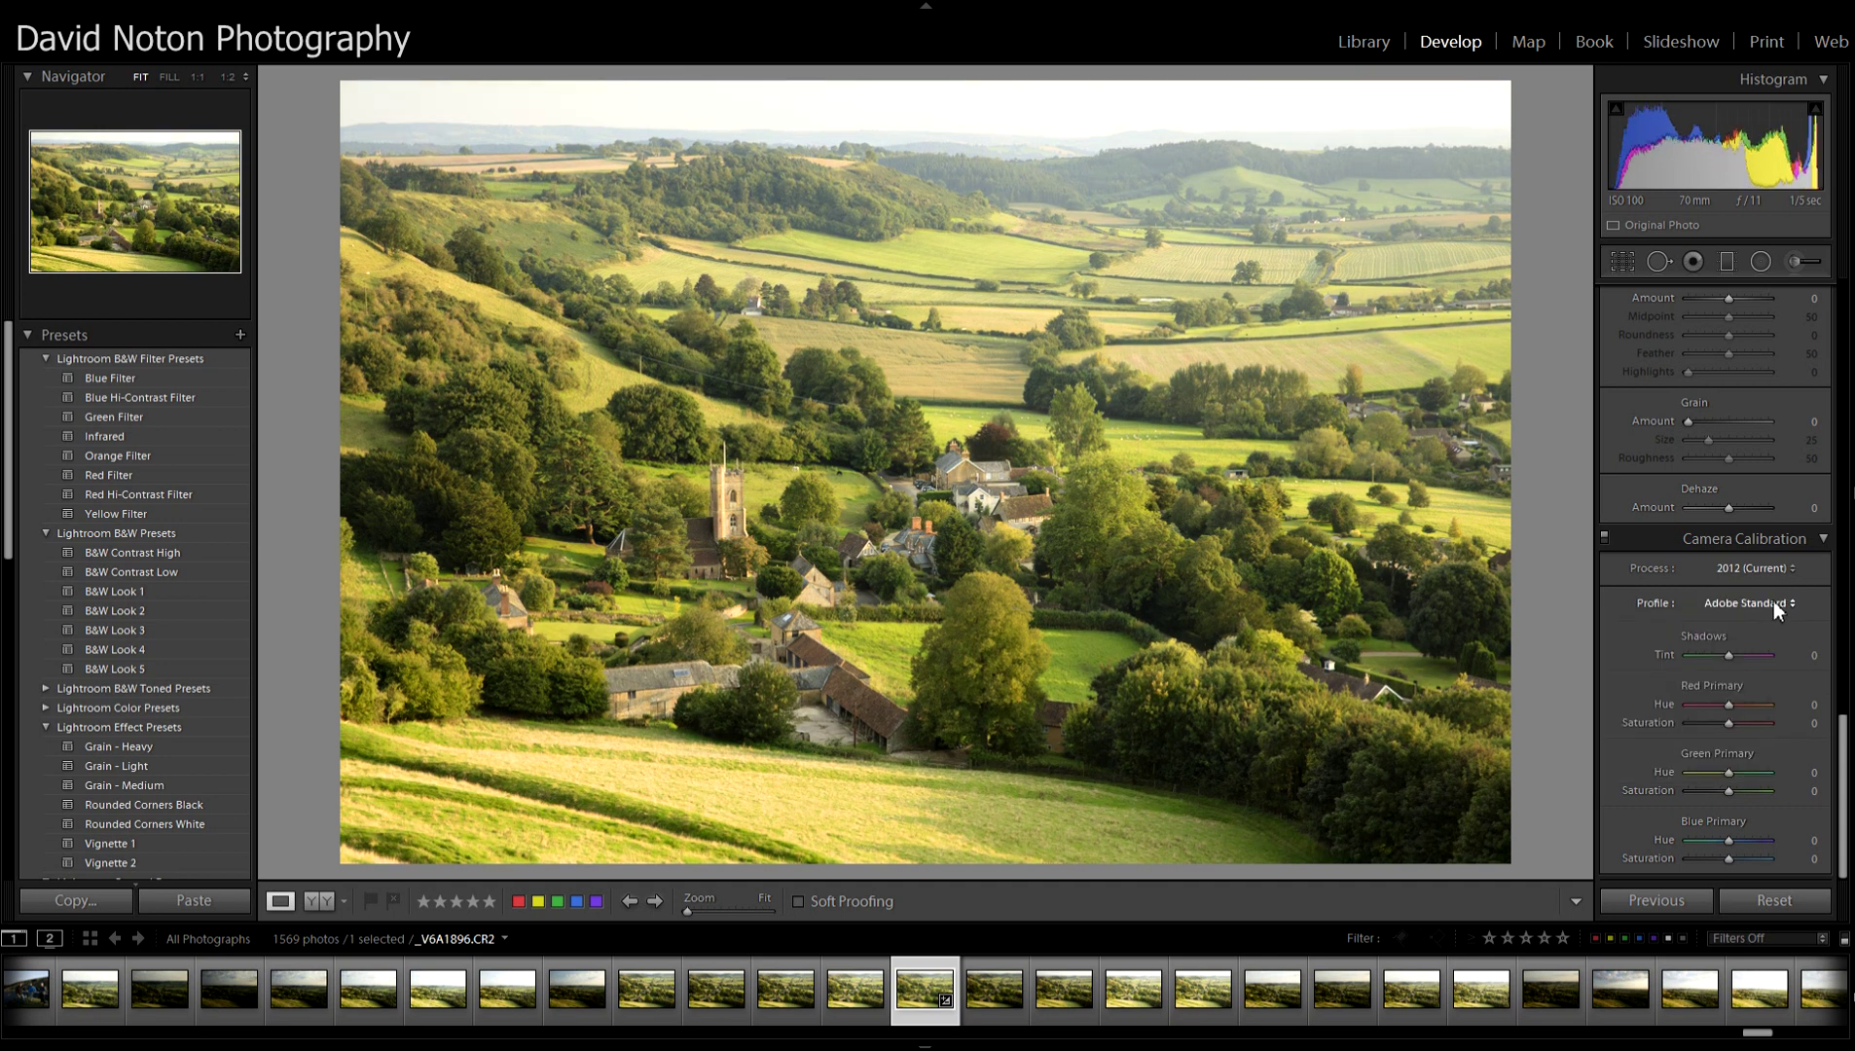
Apply the Camera Faithful profile to the photo, and switch it to Camera Neutral for comparison.
{"action": "left_click", "coordinate": [1794, 606]}
{"action": "left_click", "coordinate": [1691, 651]}
{"action": "left_click", "coordinate": [1792, 605]}
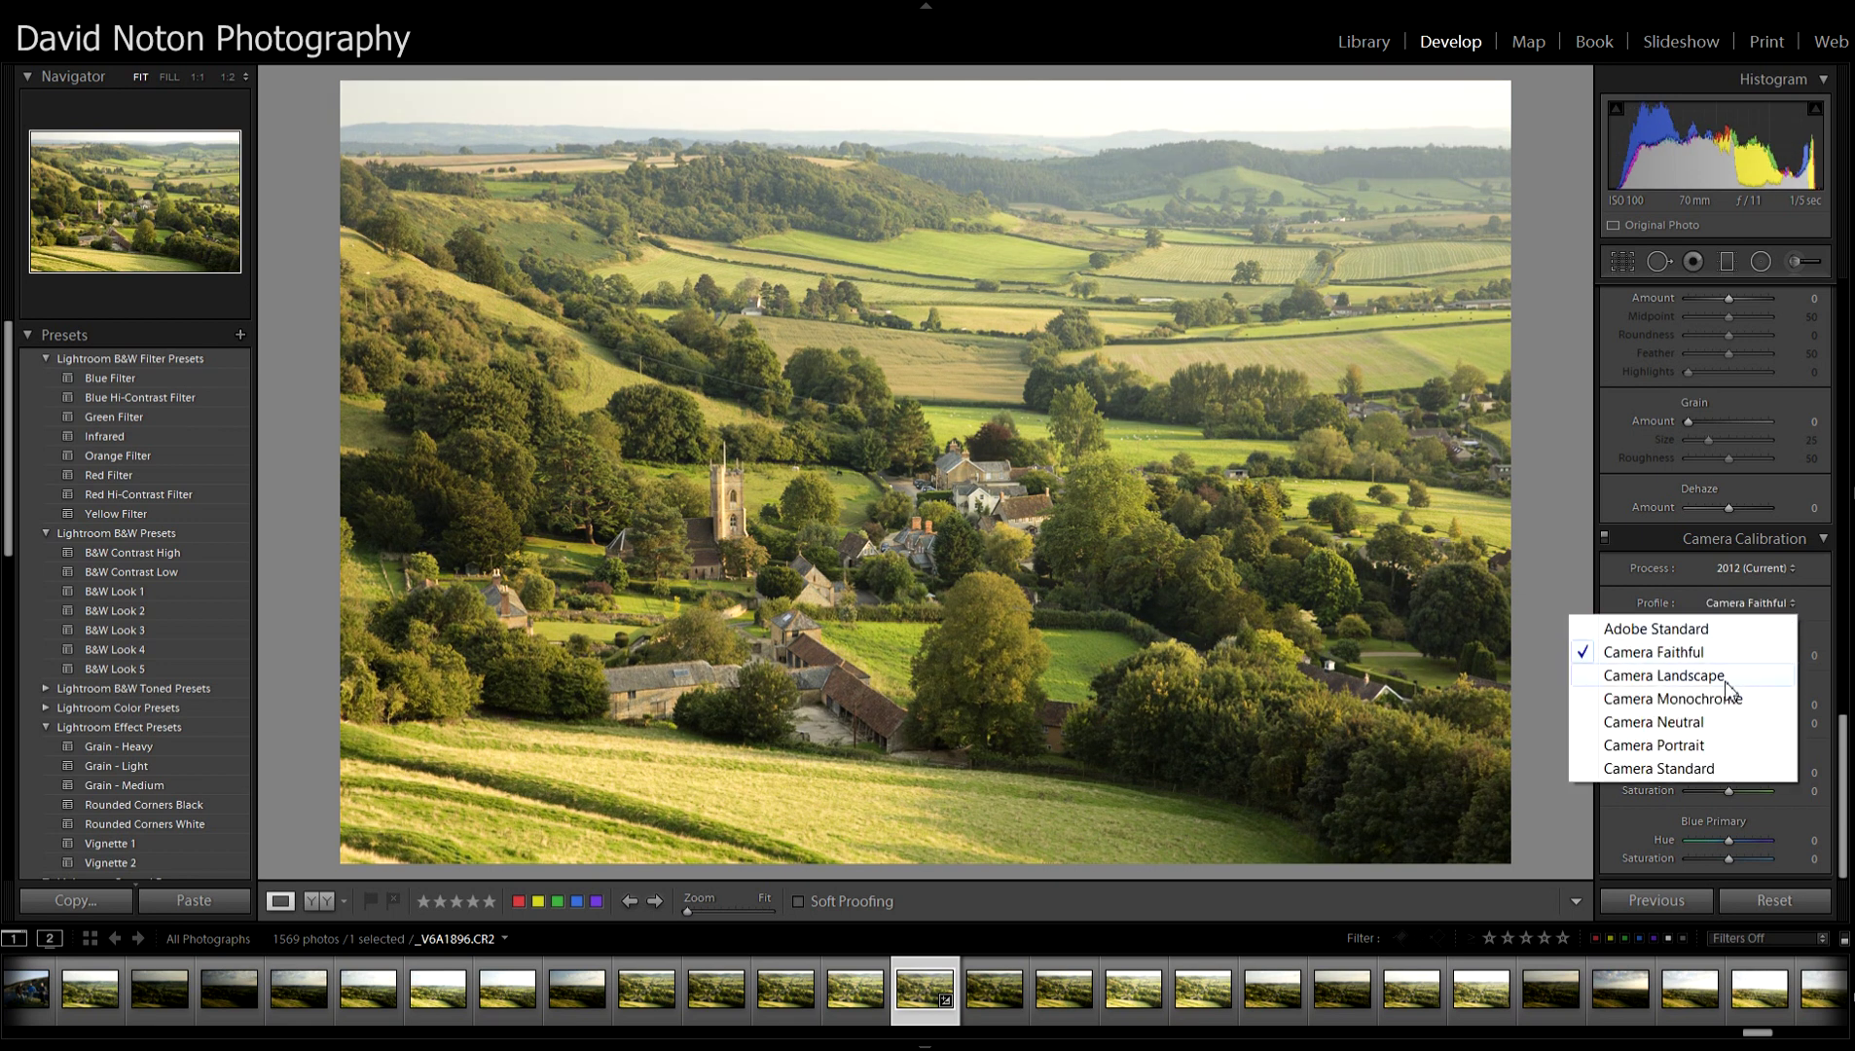
{"action": "left_click", "coordinate": [1696, 724]}
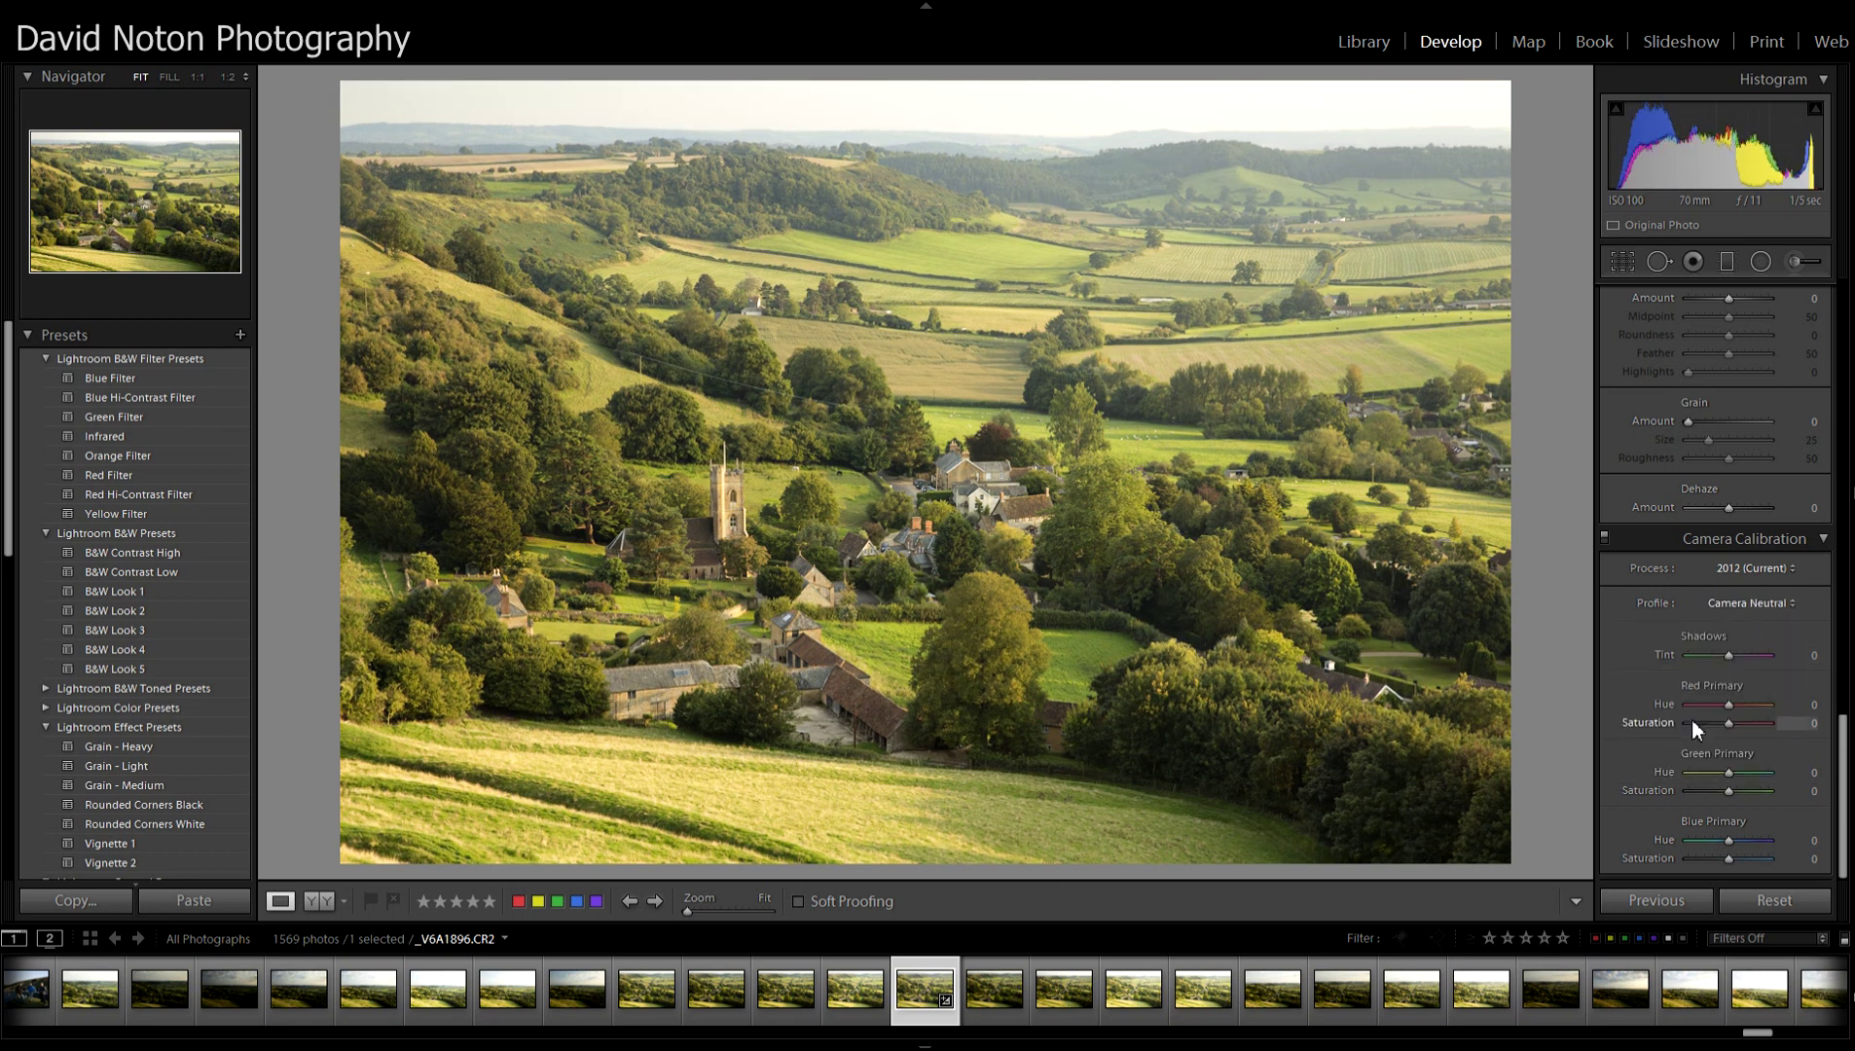
Set the photo's camera profile to Camera Standard, leaving the process version at 2012 (Current).
{"action": "left_click", "coordinate": [1787, 571]}
{"action": "left_click", "coordinate": [1808, 607]}
{"action": "left_click", "coordinate": [1791, 605]}
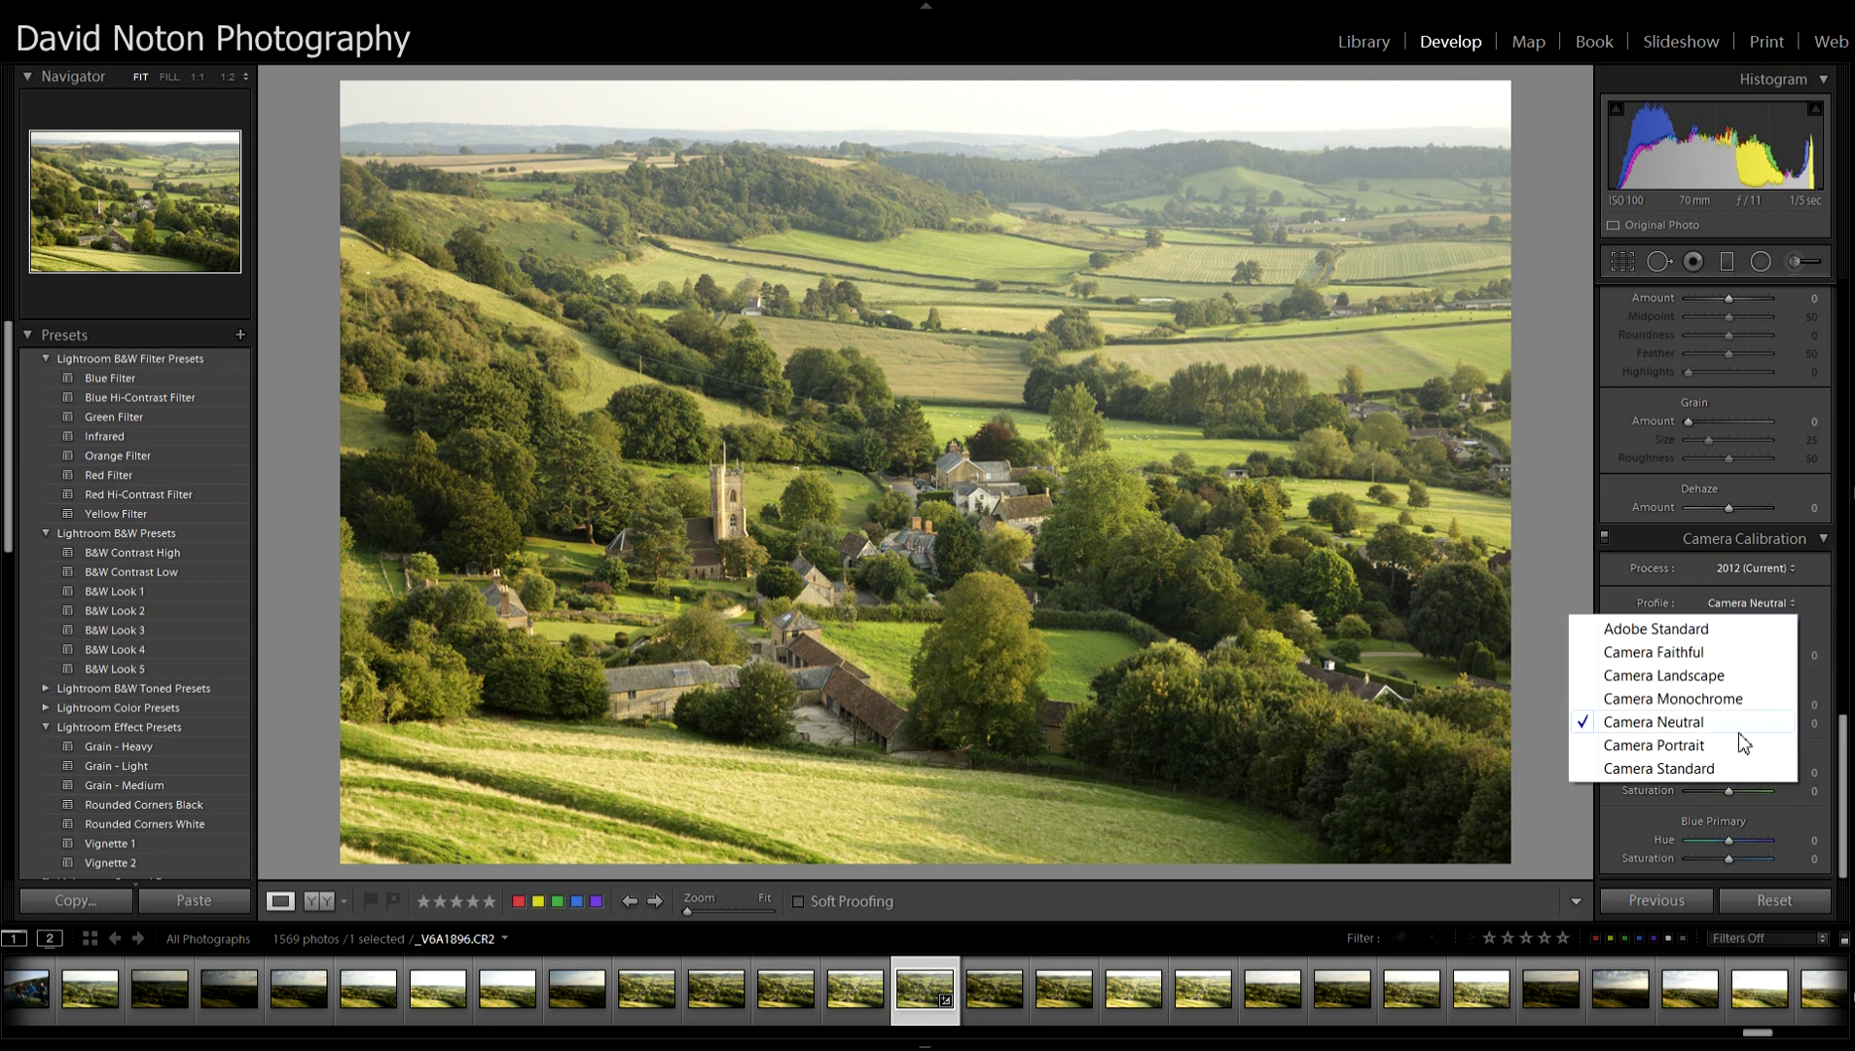
{"action": "left_click", "coordinate": [1694, 769]}
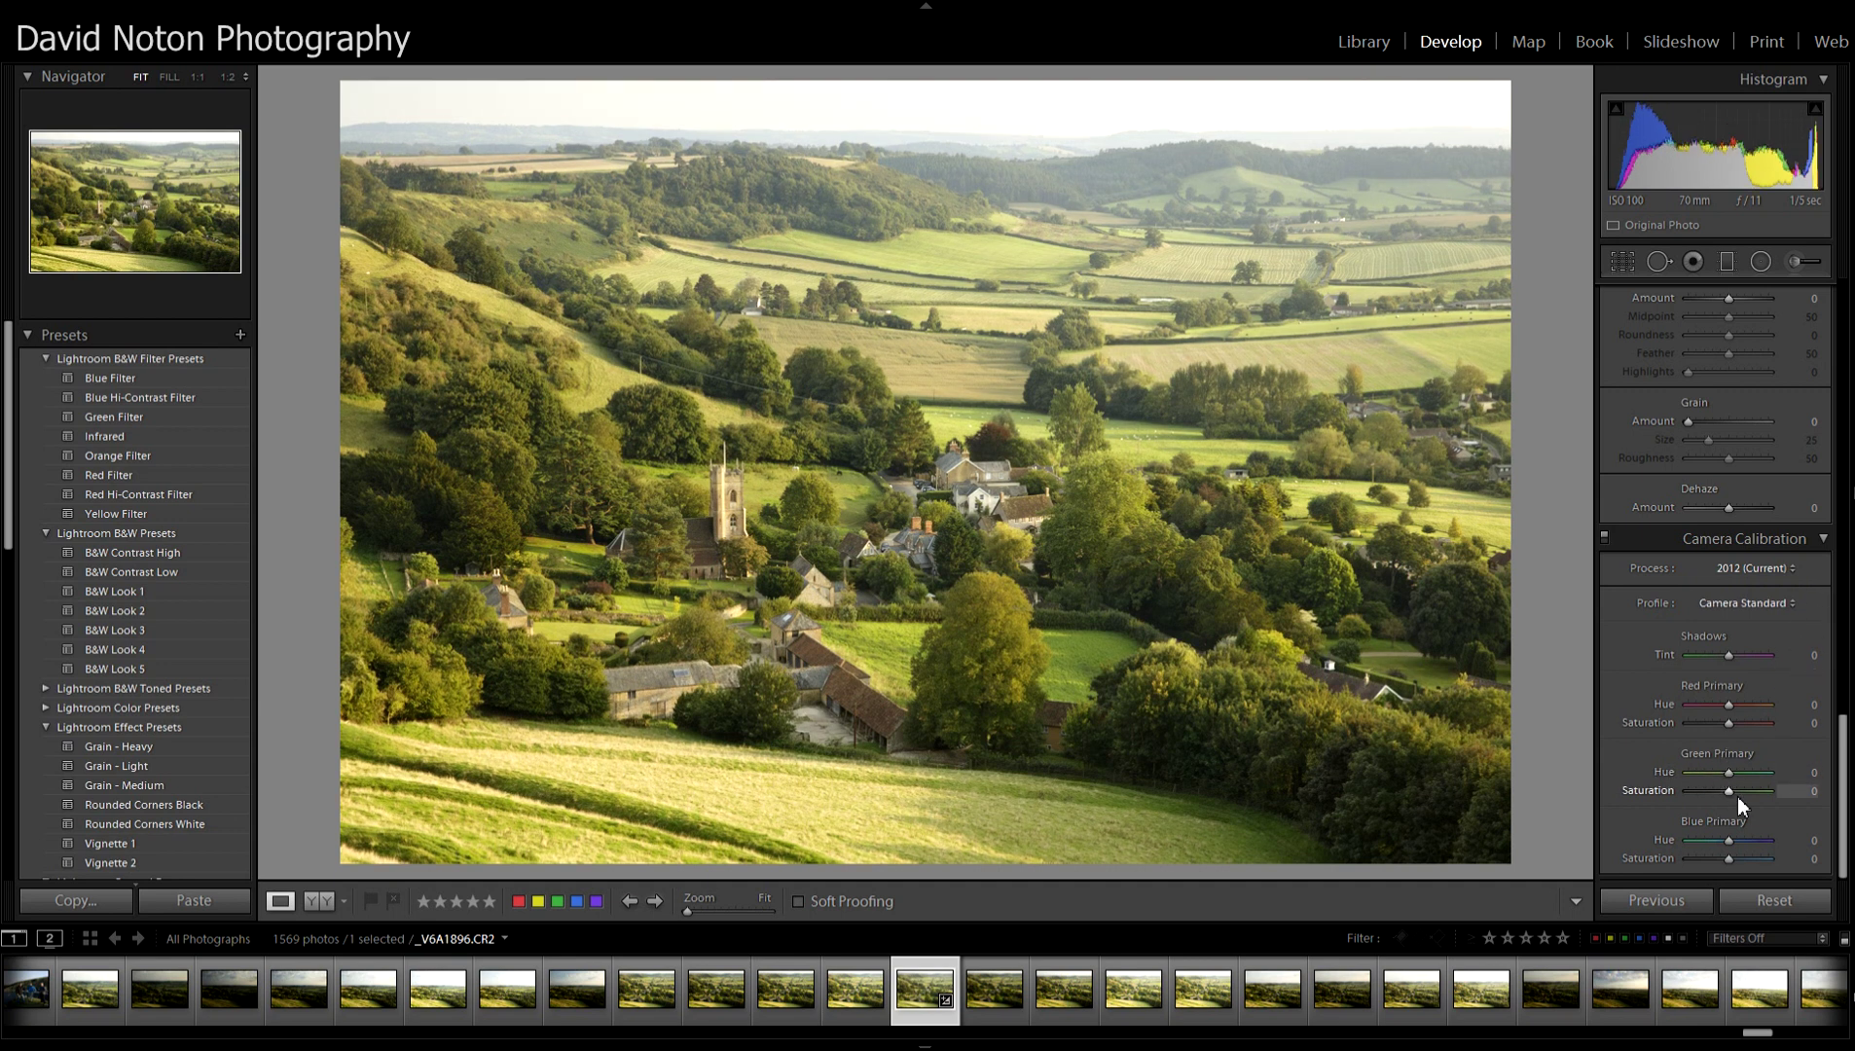
Set the photo's camera calibration profile to Adobe Standard.
{"action": "left_click", "coordinate": [1796, 570]}
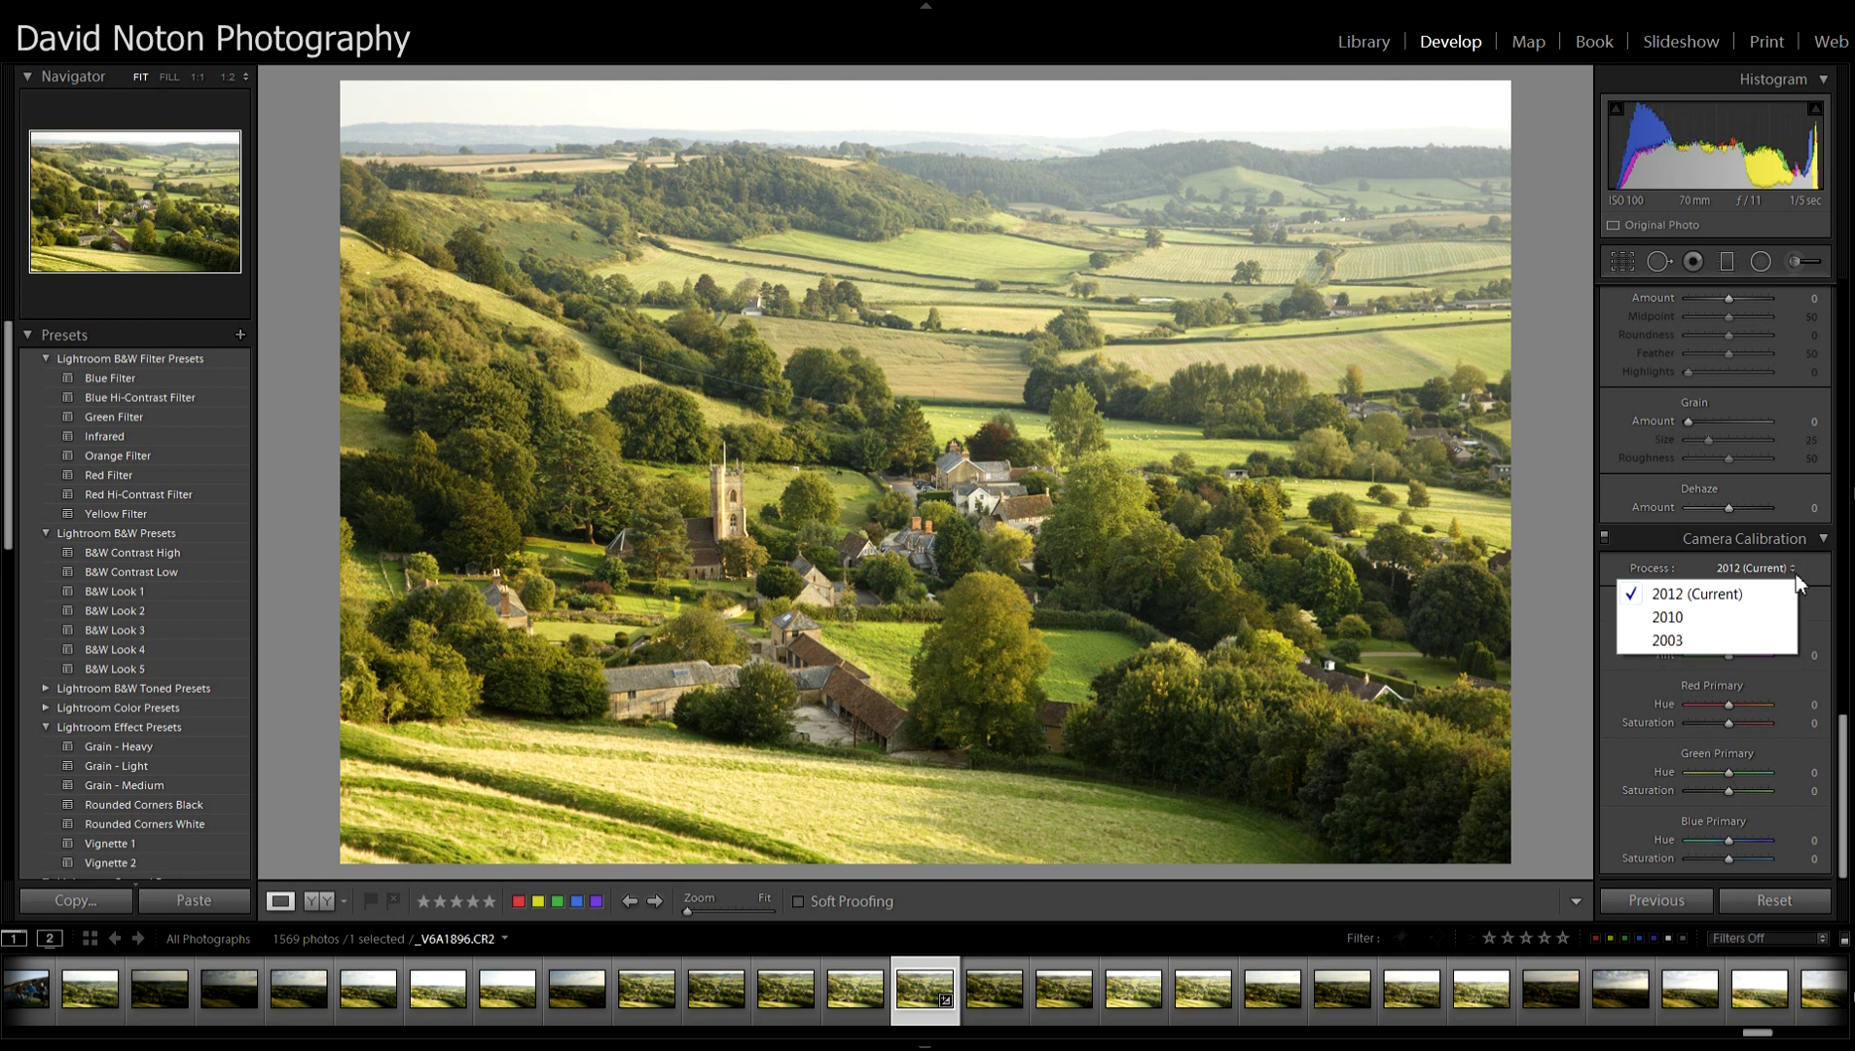
{"action": "left_click", "coordinate": [1796, 574]}
{"action": "left_click", "coordinate": [1793, 602]}
{"action": "left_click", "coordinate": [1725, 630]}
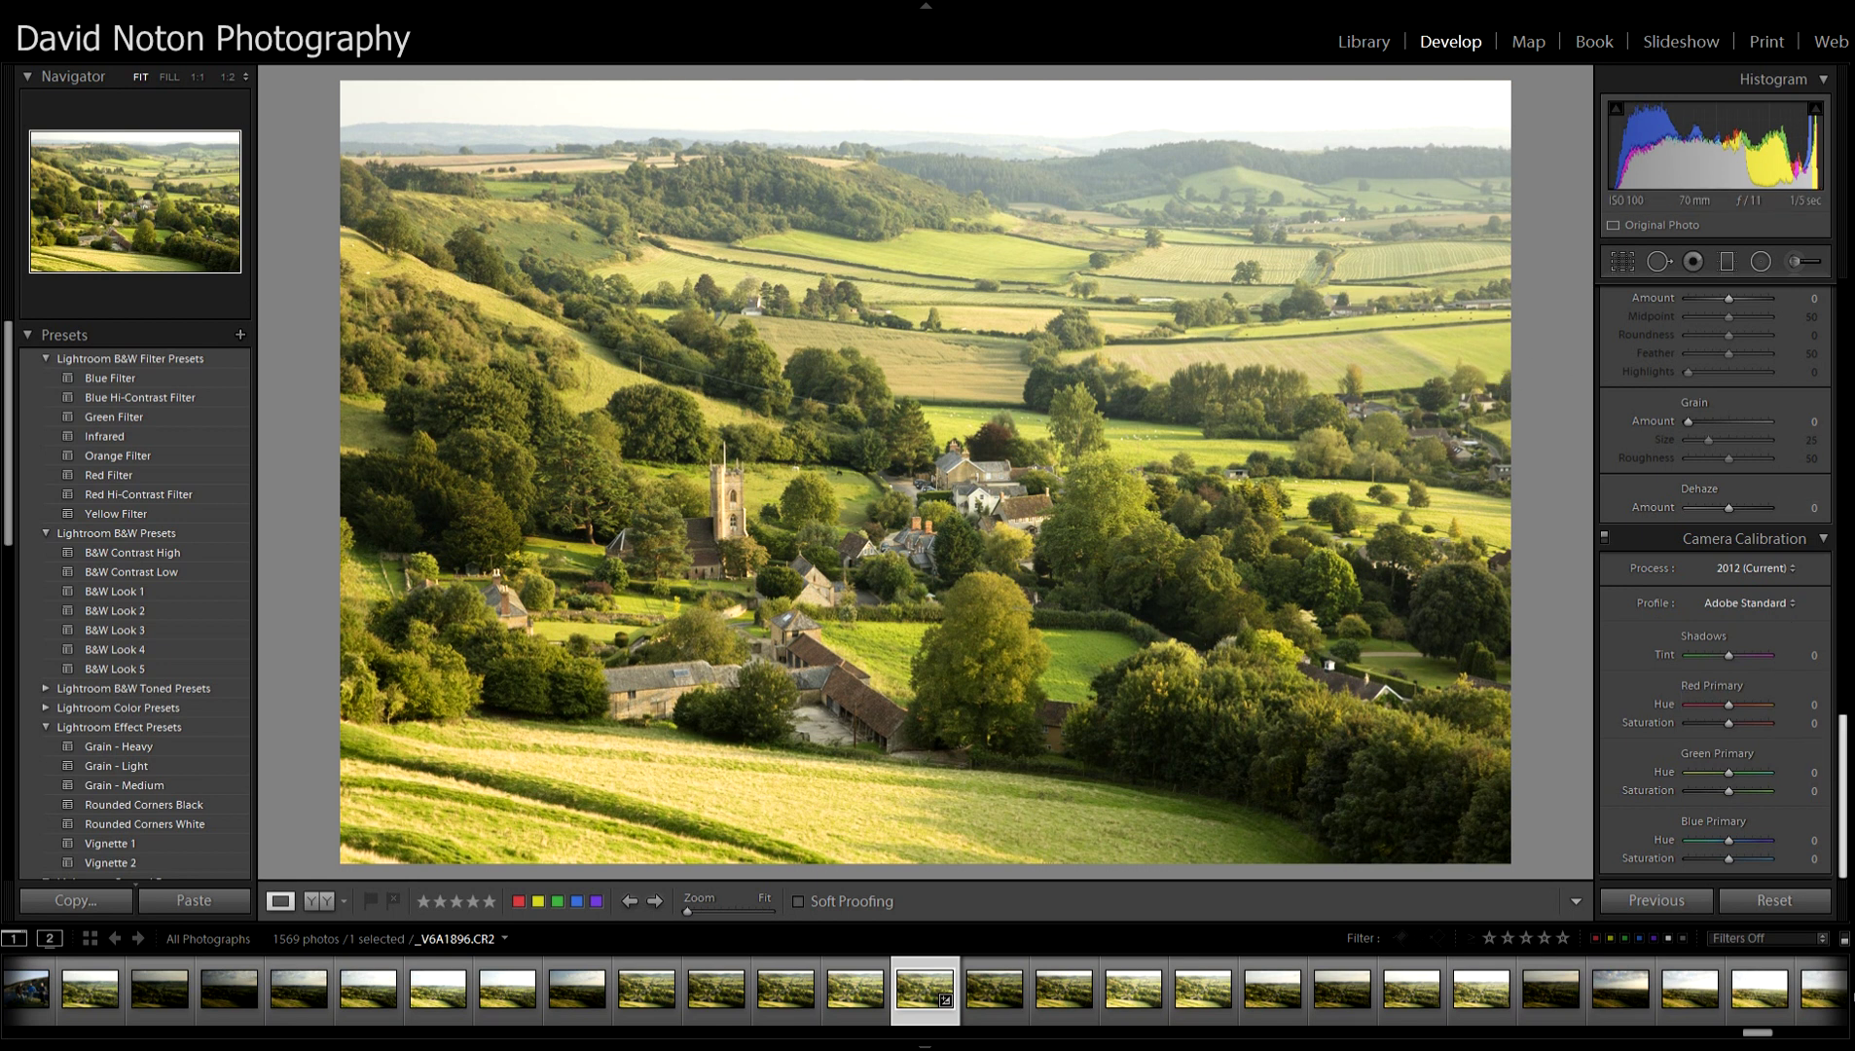
Set Blacks to −21 and pull the midpoint of the RGB tone curve slightly below the diagonal.
{"action": "left_click_drag", "start_coordinate": [1848, 794], "coordinate": [1847, 360]}
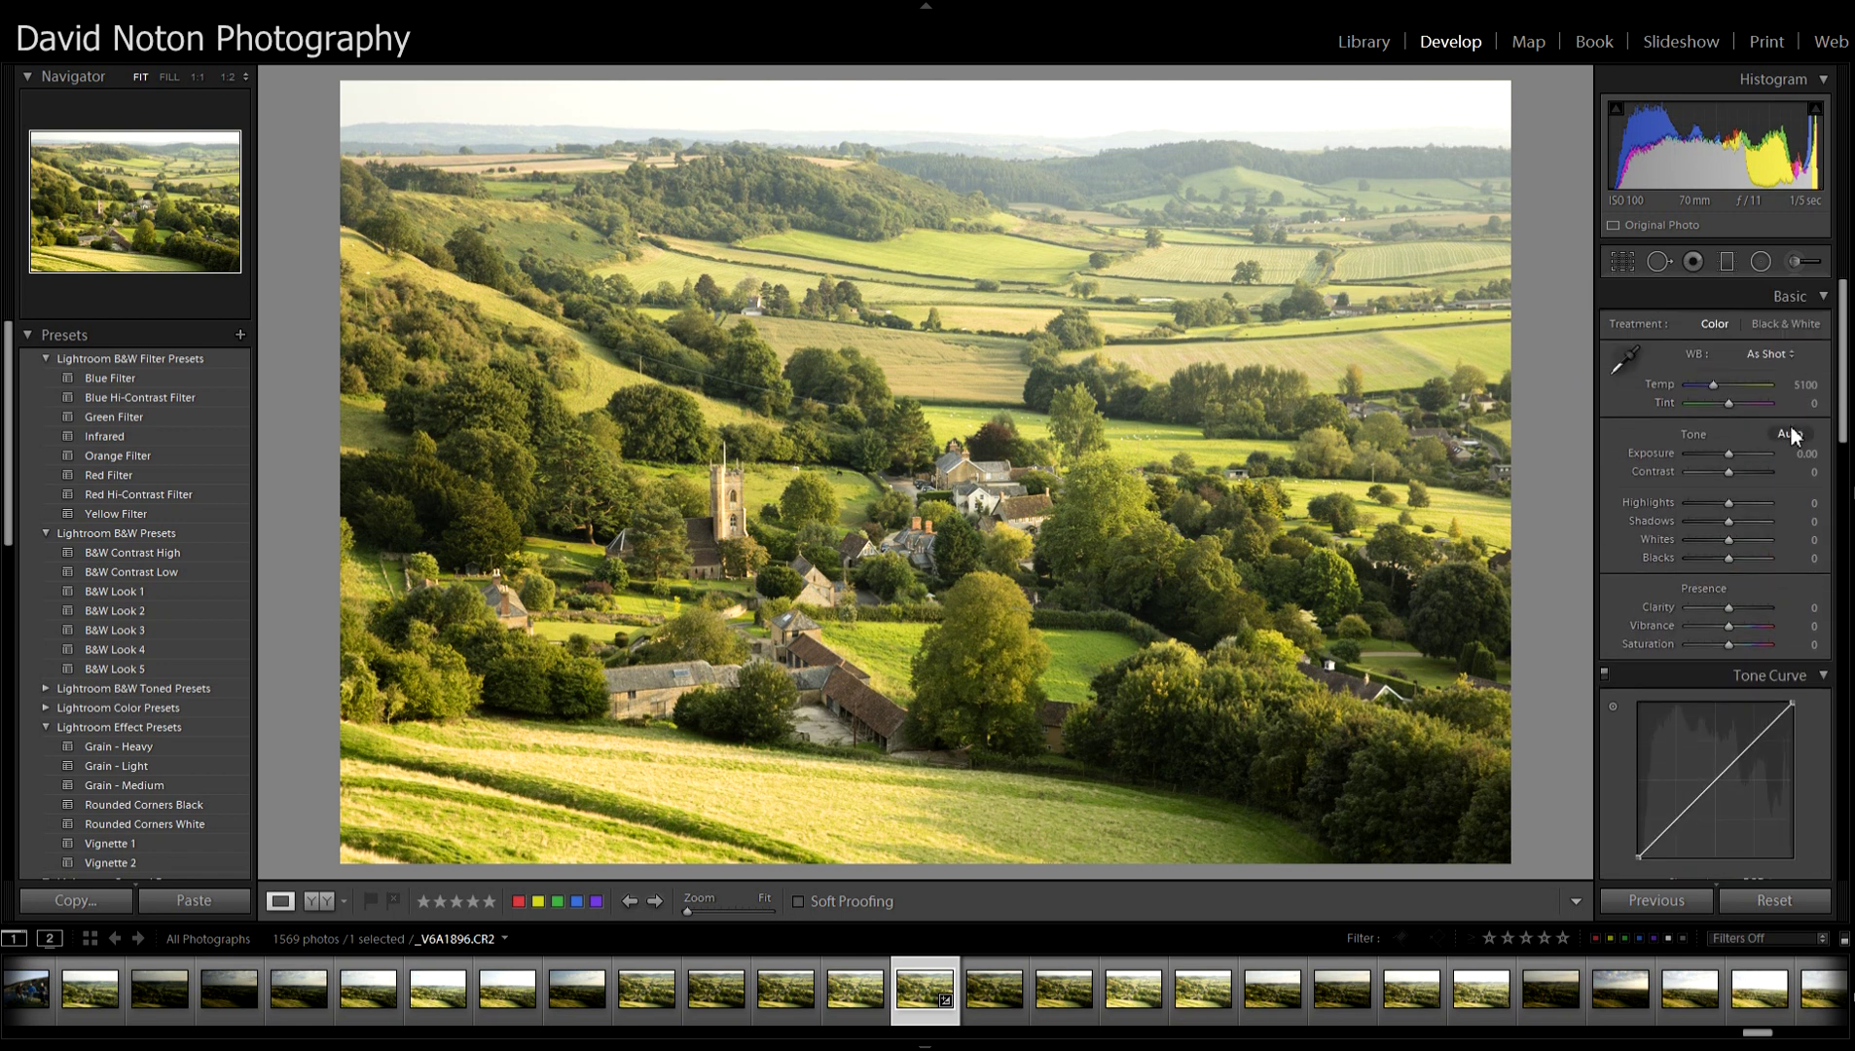
{"action": "left_click_drag", "start_coordinate": [1728, 558], "coordinate": [1722, 560]}
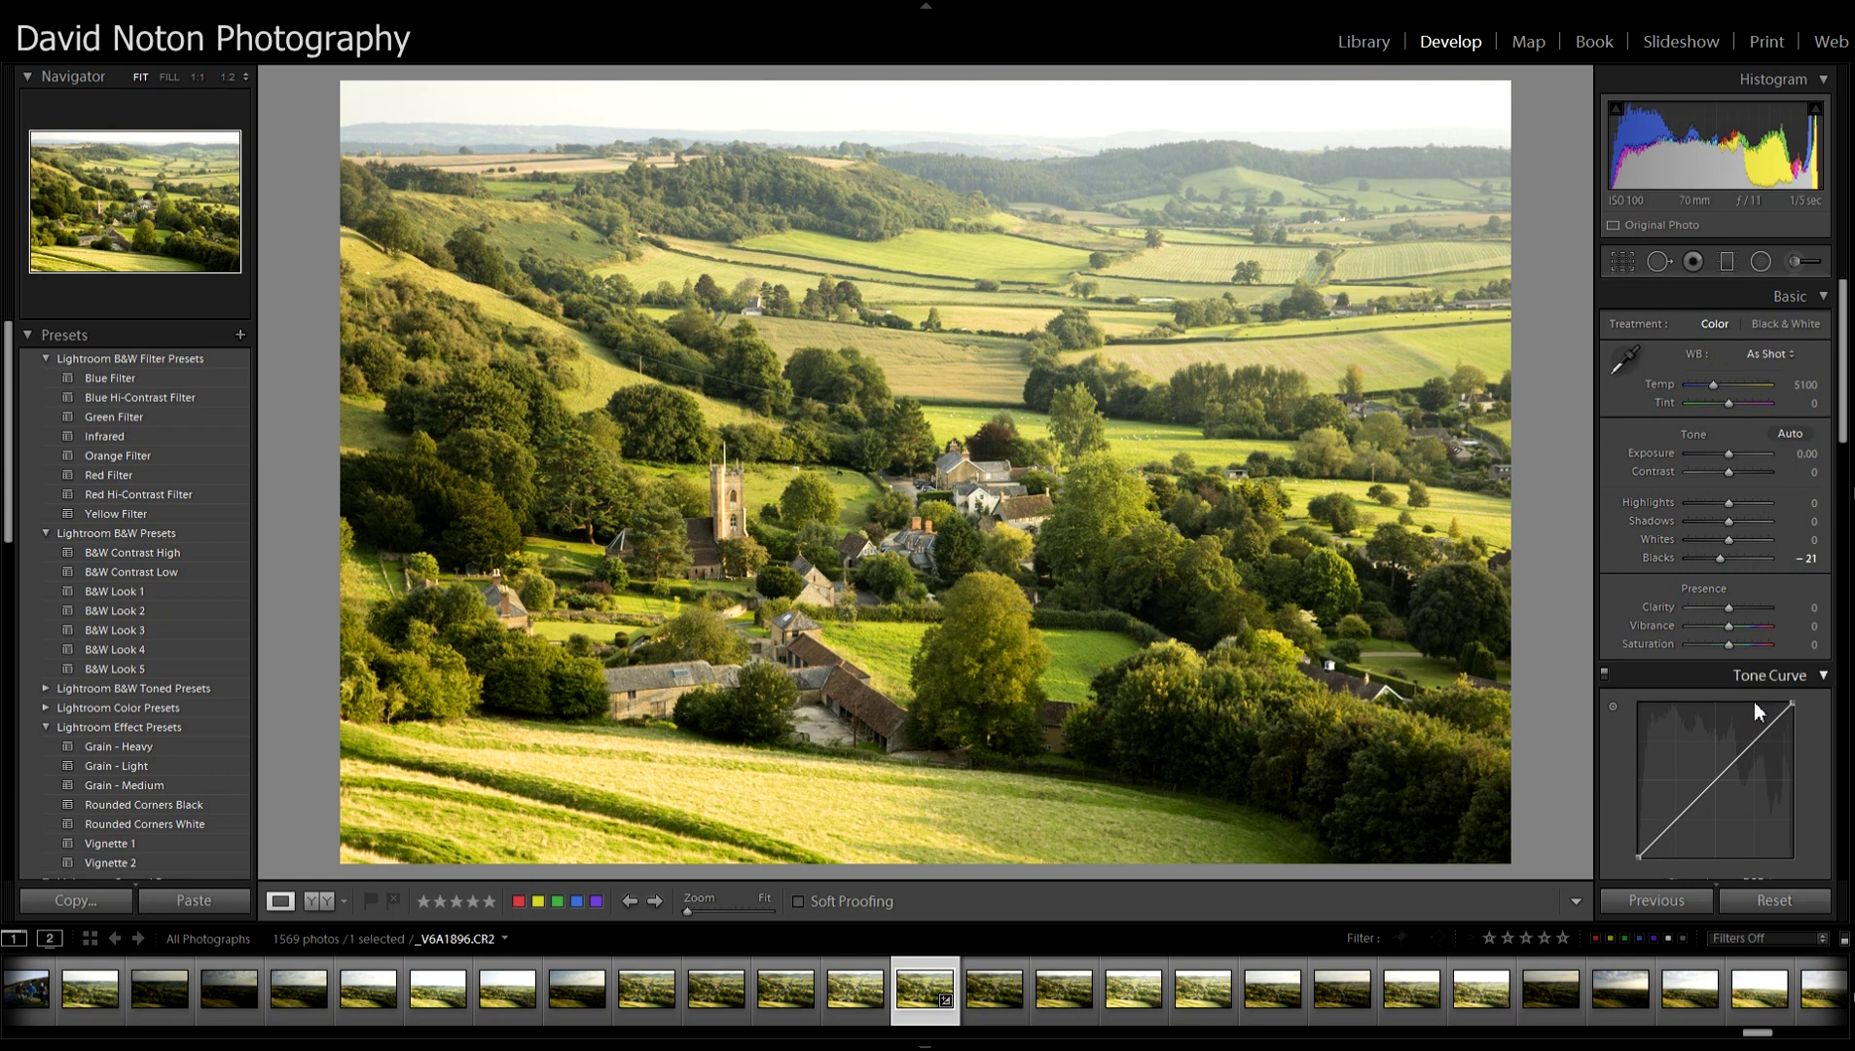
{"action": "left_click_drag", "start_coordinate": [1721, 784], "coordinate": [1723, 782]}
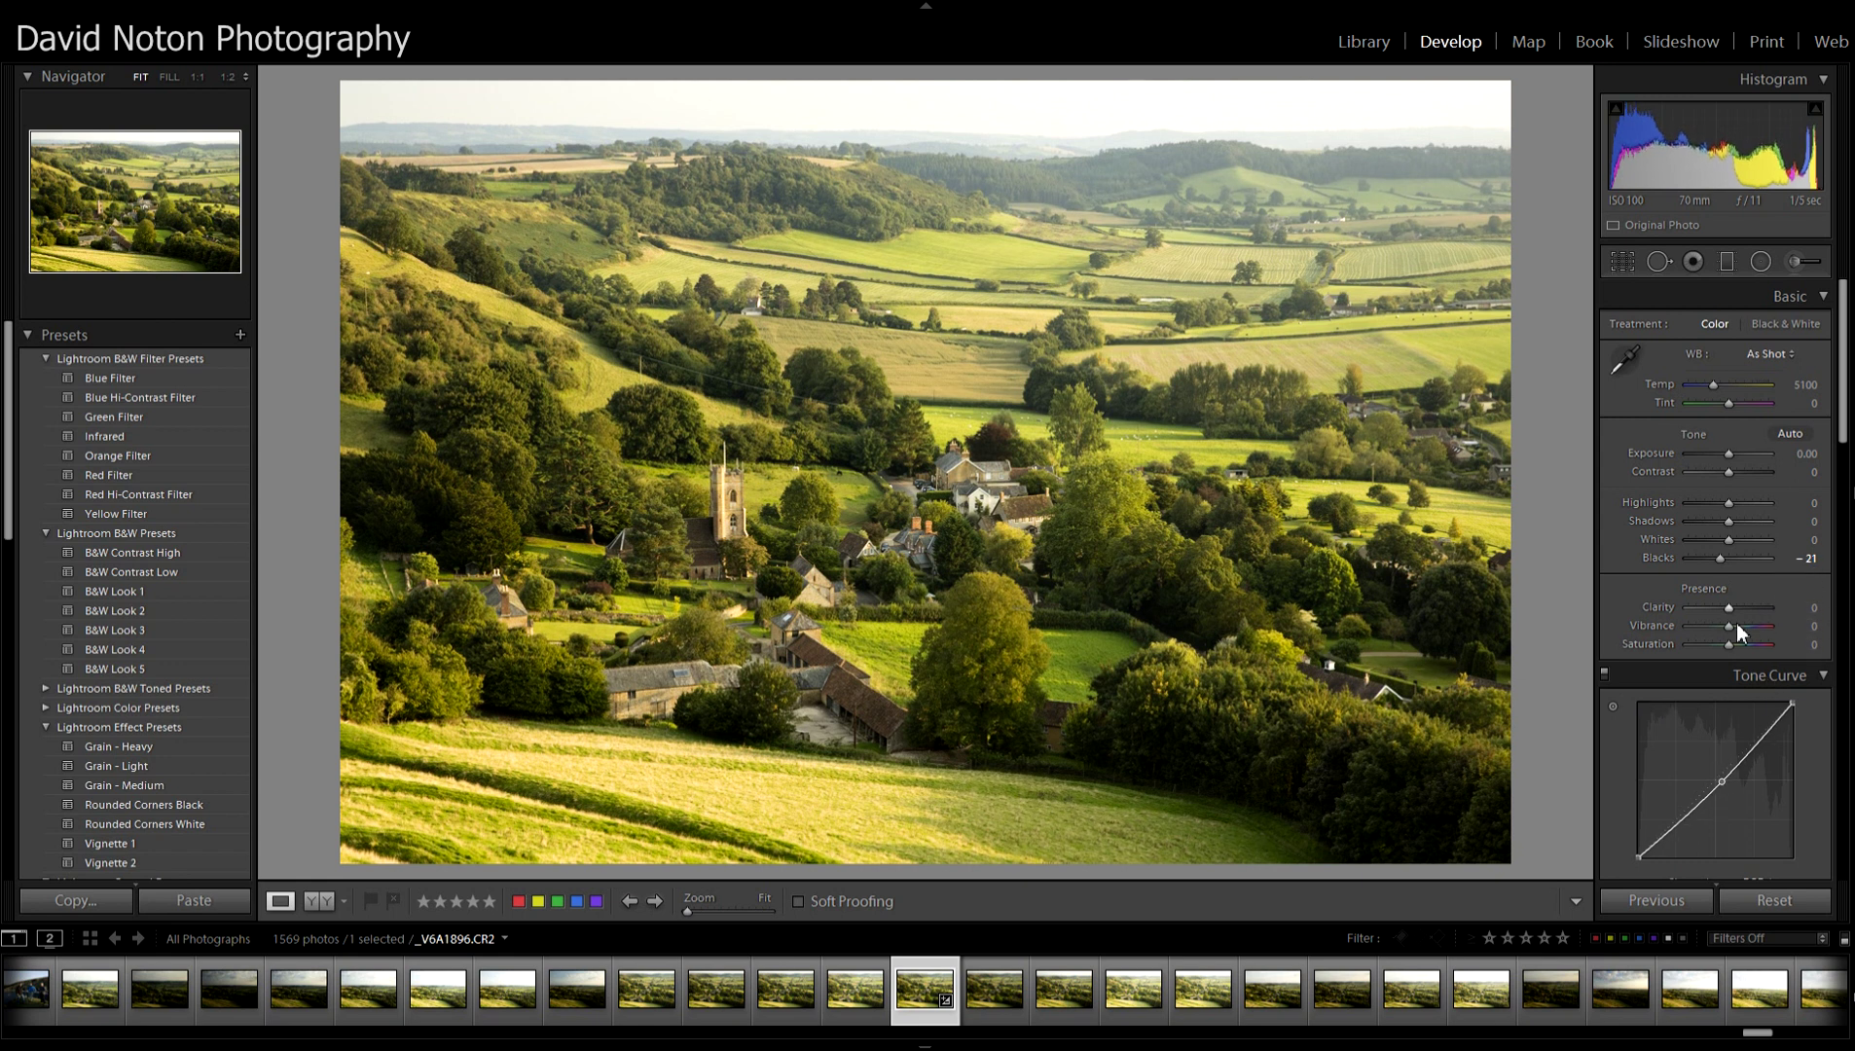
Set Vibrance to +10 and apply the Sharpen - Scenic preset from the Lightroom General Presets.
{"action": "left_click_drag", "start_coordinate": [1726, 629], "coordinate": [1732, 628]}
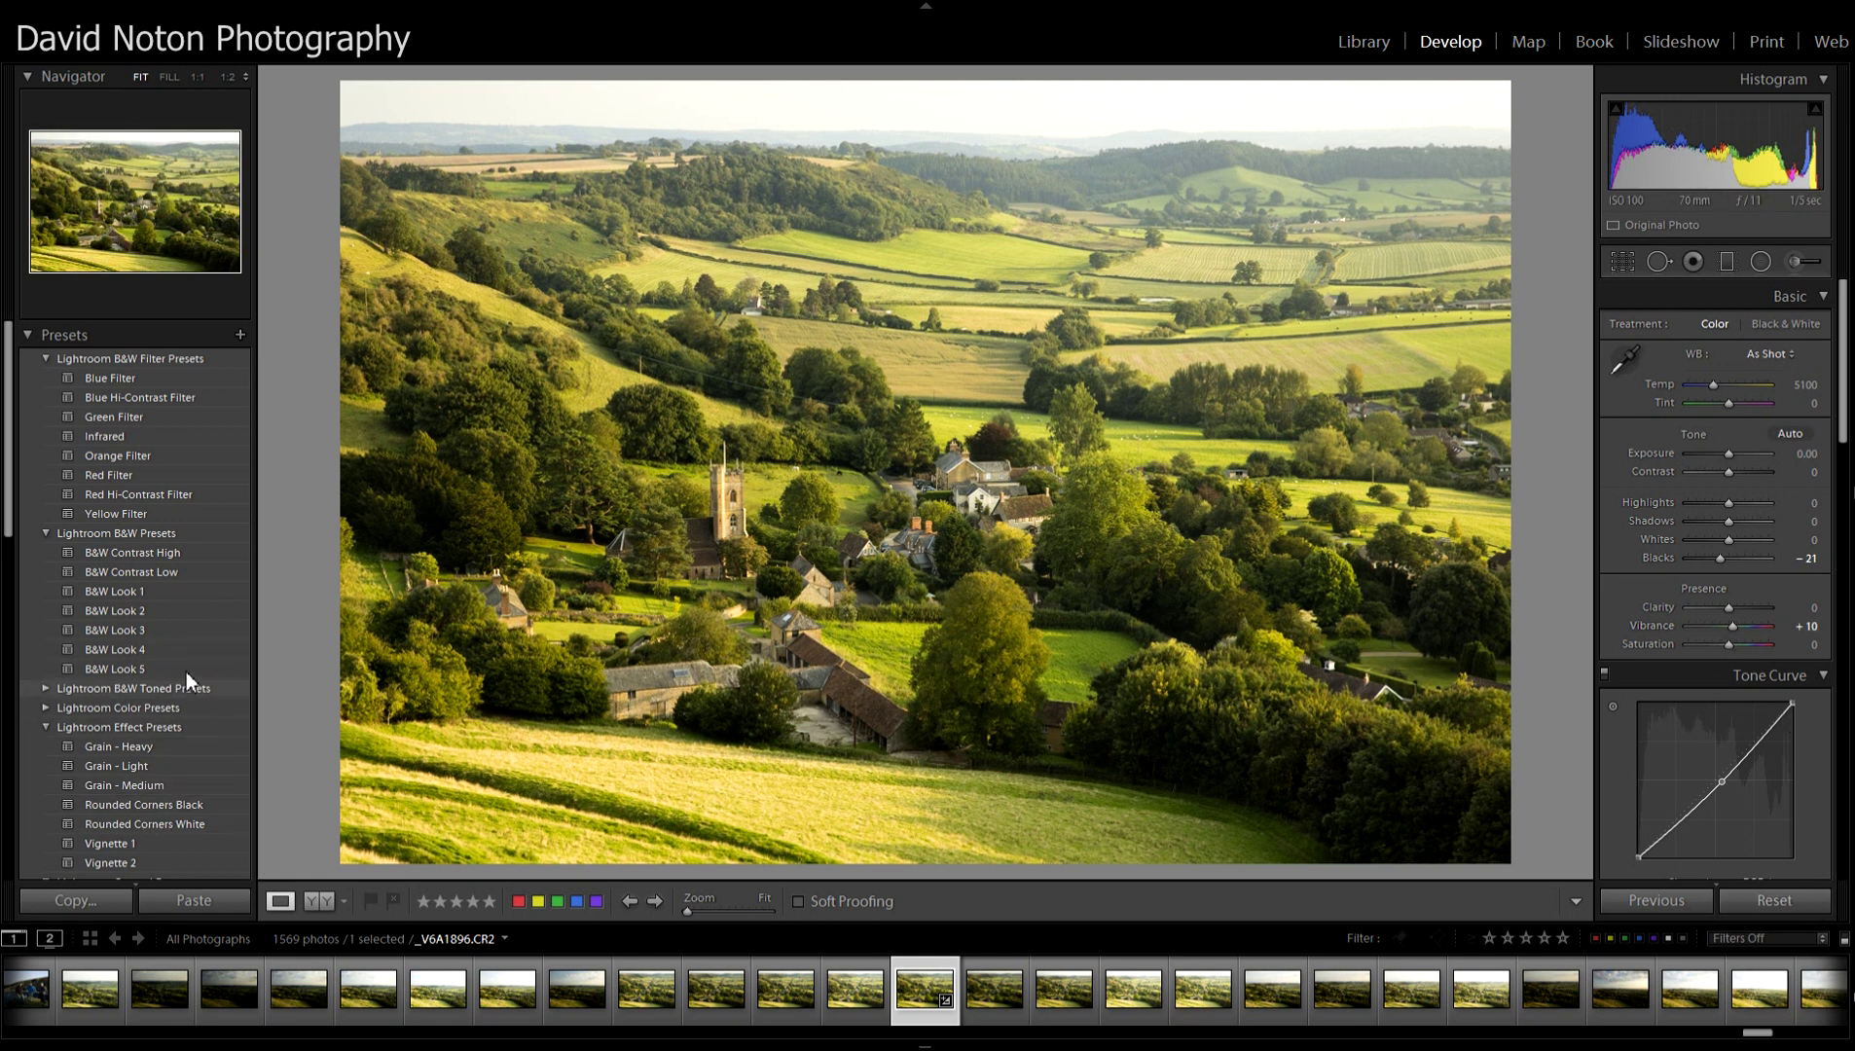
{"action": "left_click_drag", "start_coordinate": [5, 495], "coordinate": [8, 618]}
{"action": "left_click", "coordinate": [136, 674]}
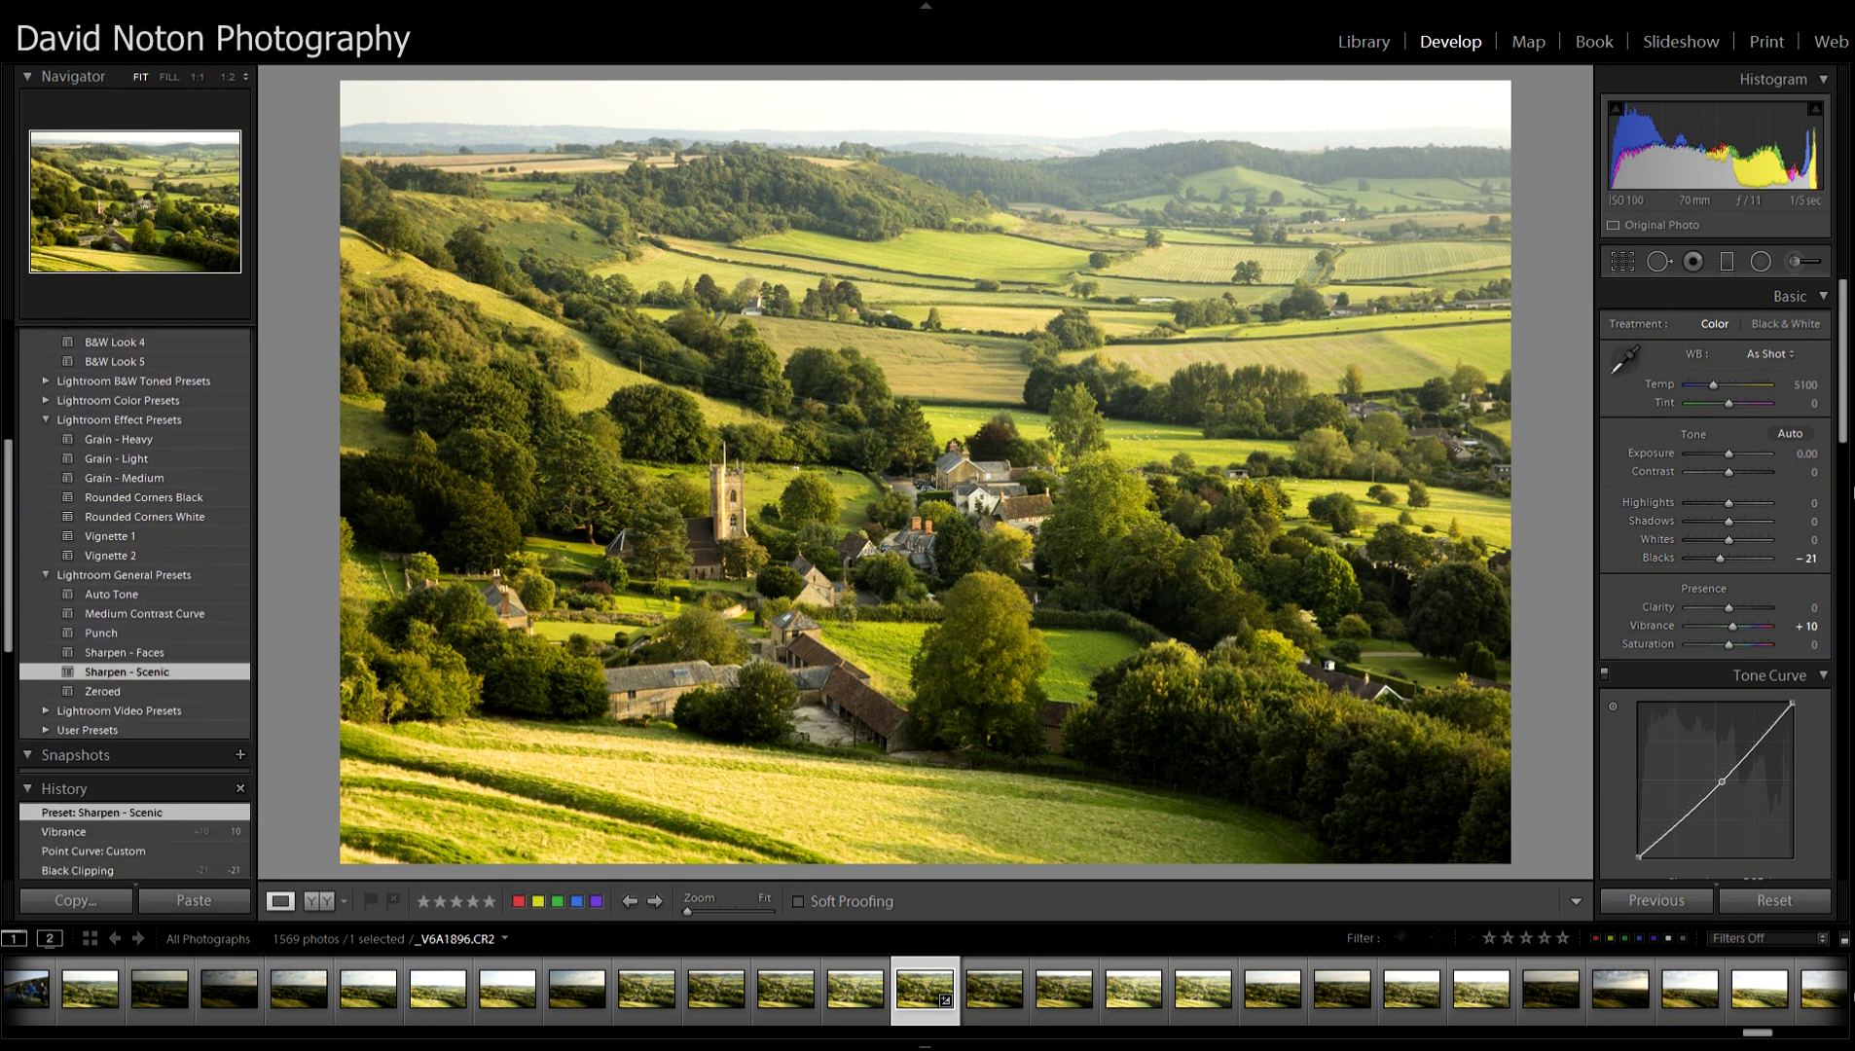
Set Highlights to −19 and draw a level graduated filter from the sky down over the distant hills.
{"action": "left_click_drag", "start_coordinate": [1729, 505], "coordinate": [1715, 503]}
{"action": "left_click", "coordinate": [1729, 264]}
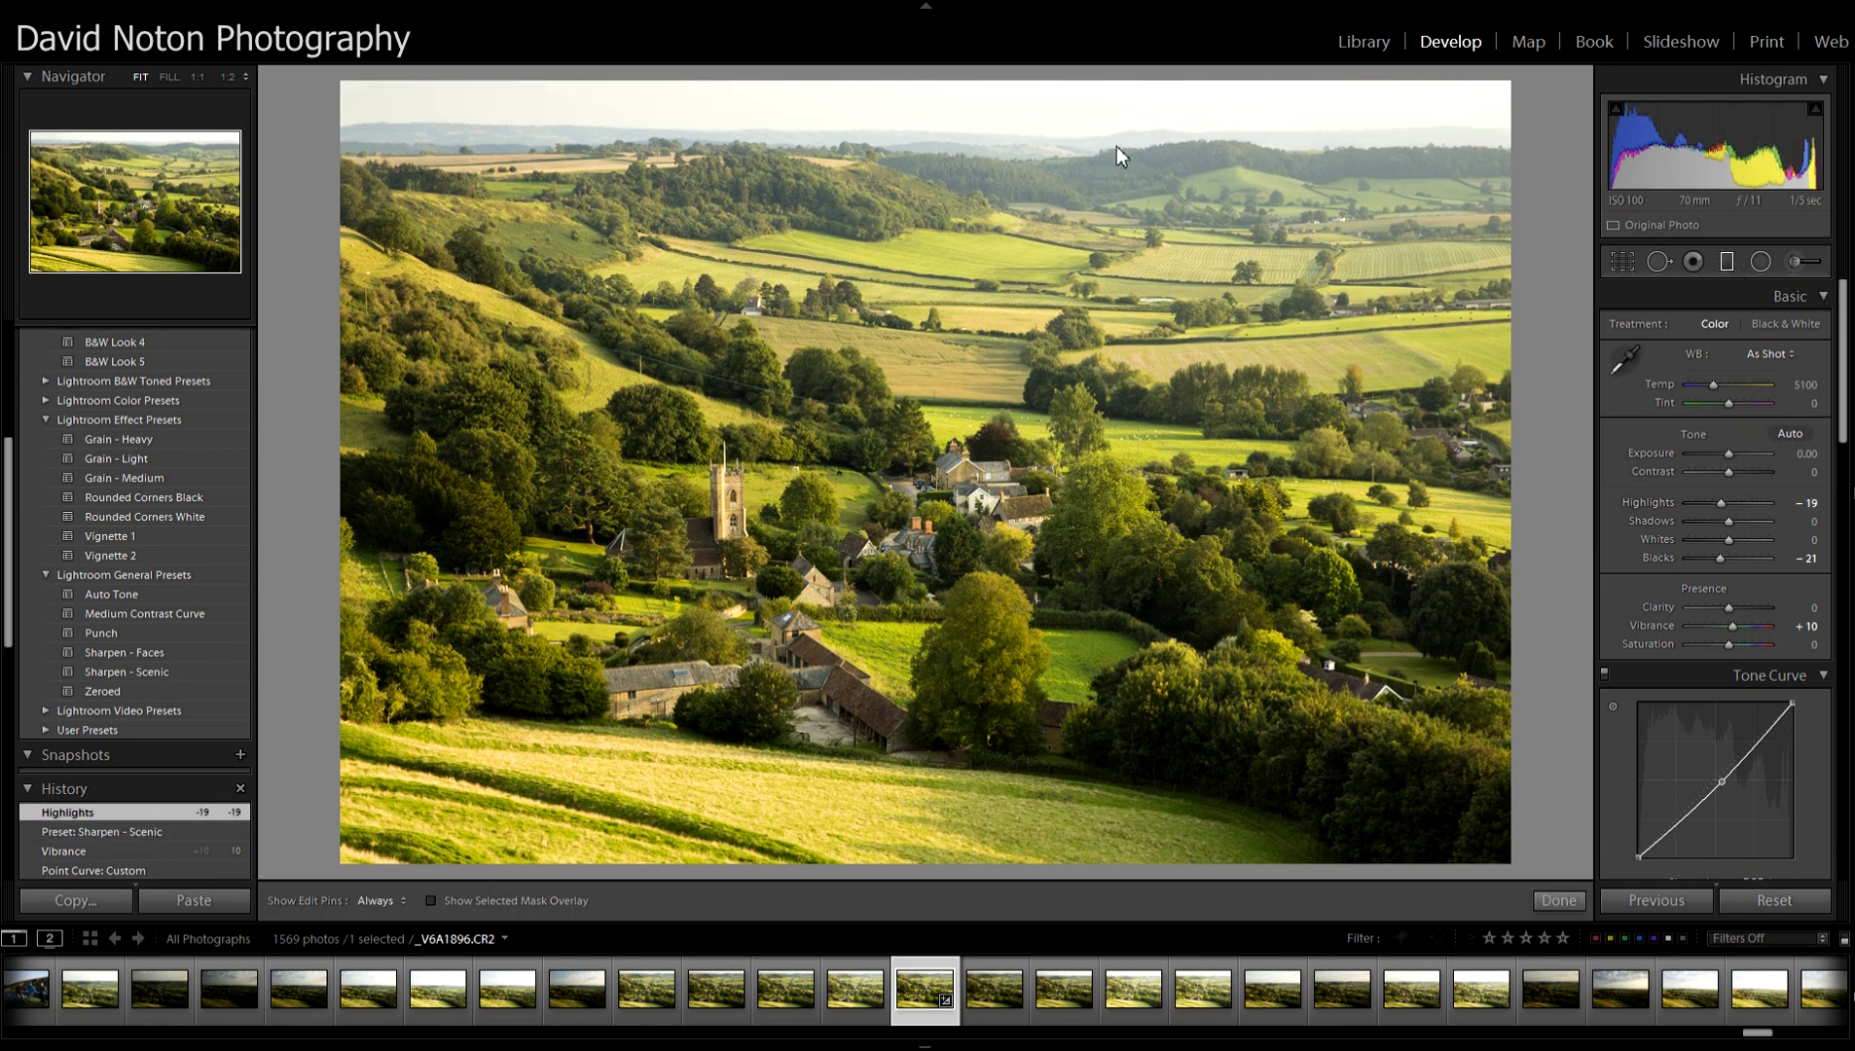
{"action": "key", "text": "shift"}
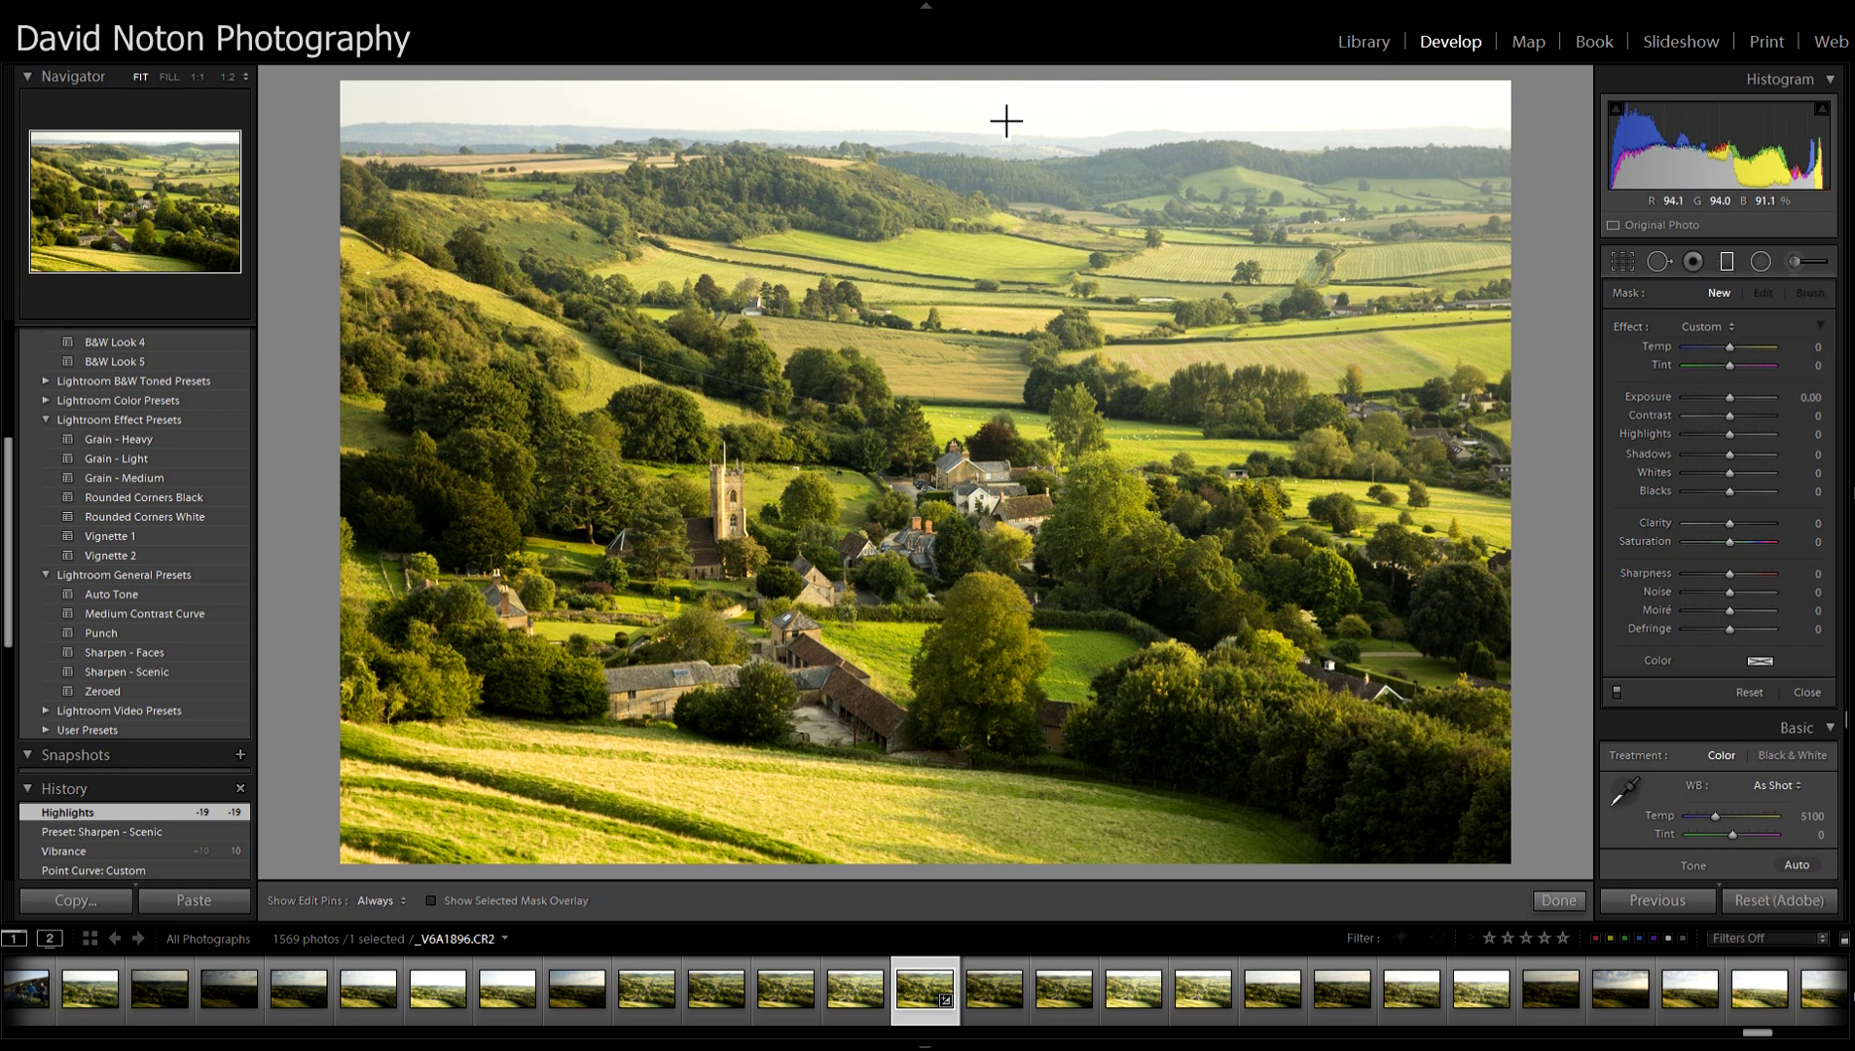
{"action": "mouse_move", "coordinate": [1006, 121]}
{"action": "left_mouse_down"}
{"action": "mouse_move", "coordinate": [994, 244]}
{"action": "mouse_move", "coordinate": [990, 108]}
{"action": "mouse_move", "coordinate": [985, 138]}
{"action": "left_mouse_up"}
{"action": "left_click_drag", "start_coordinate": [1031, 244], "coordinate": [1029, 292]}
Set the graduated filter's exposure to −0.75 and contrast to 12, and widen its transition over the sky and upper fields.
{"action": "left_click_drag", "start_coordinate": [1713, 391], "coordinate": [1728, 418]}
{"action": "left_click_drag", "start_coordinate": [963, 286], "coordinate": [961, 323]}
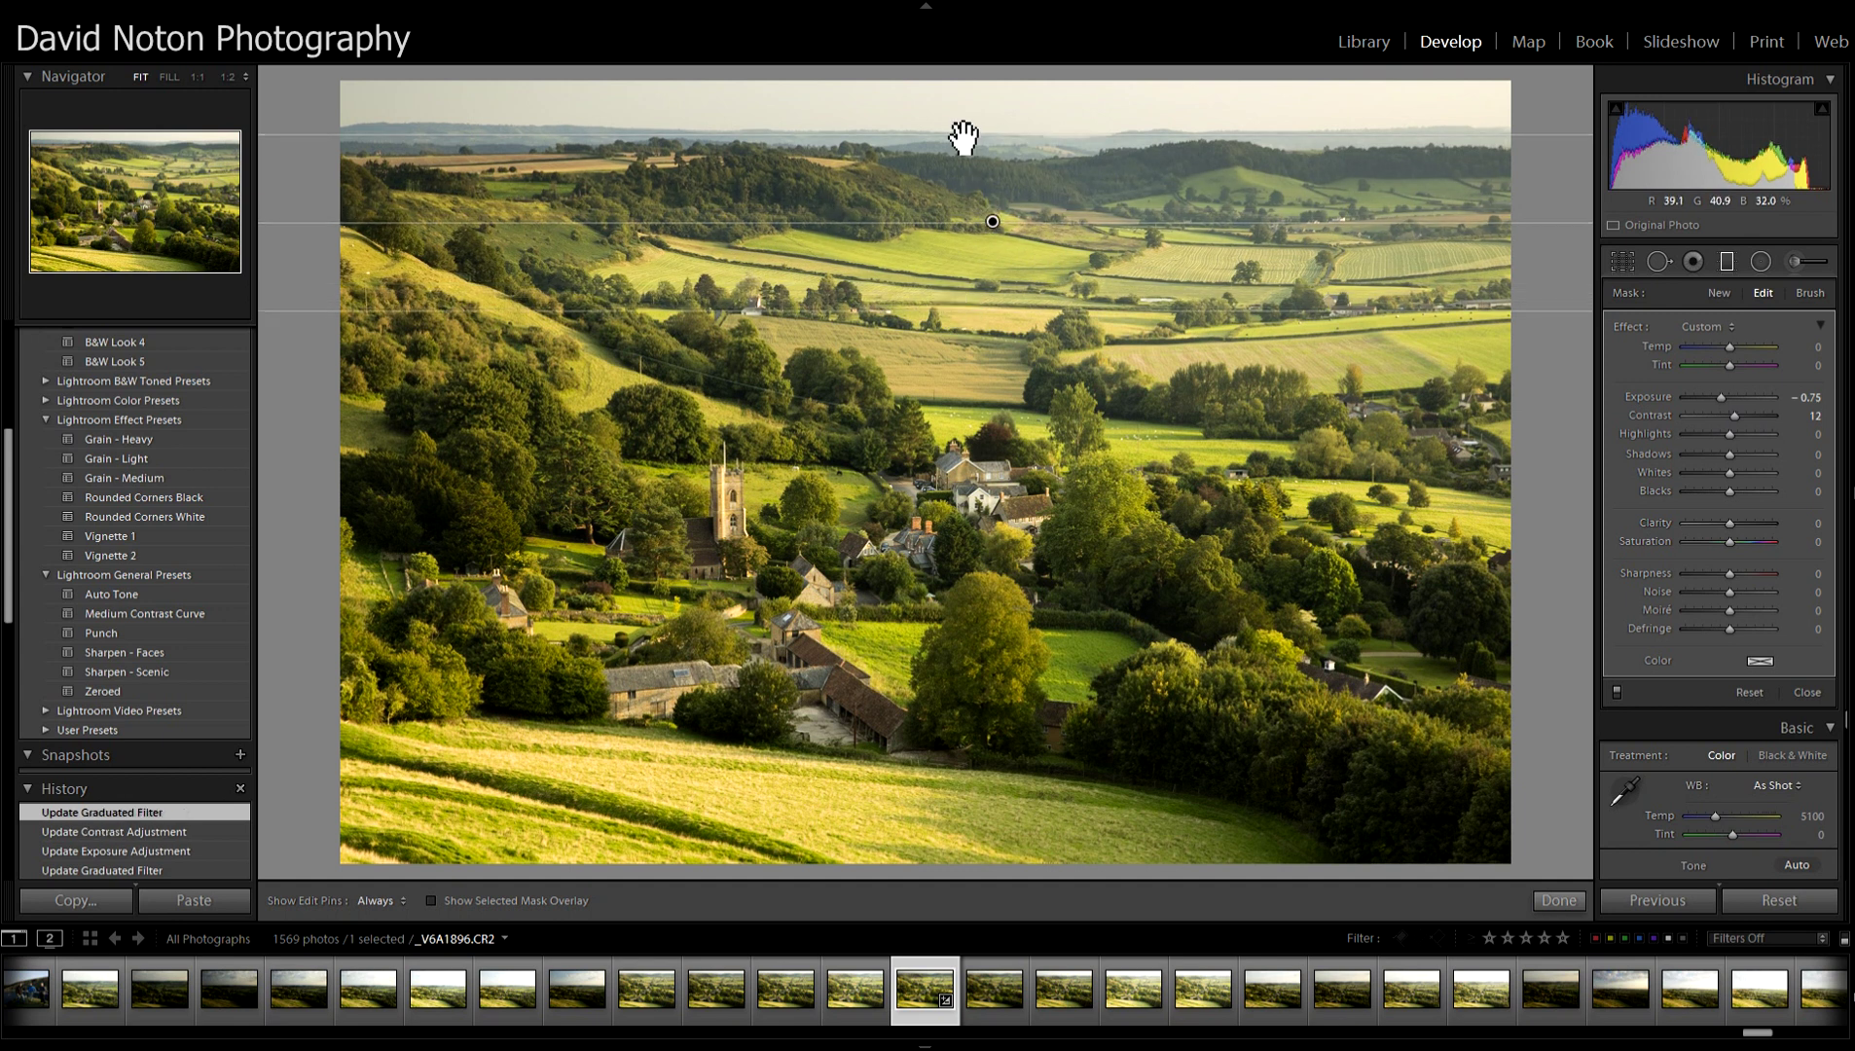
{"action": "left_click_drag", "start_coordinate": [979, 143], "coordinate": [978, 127]}
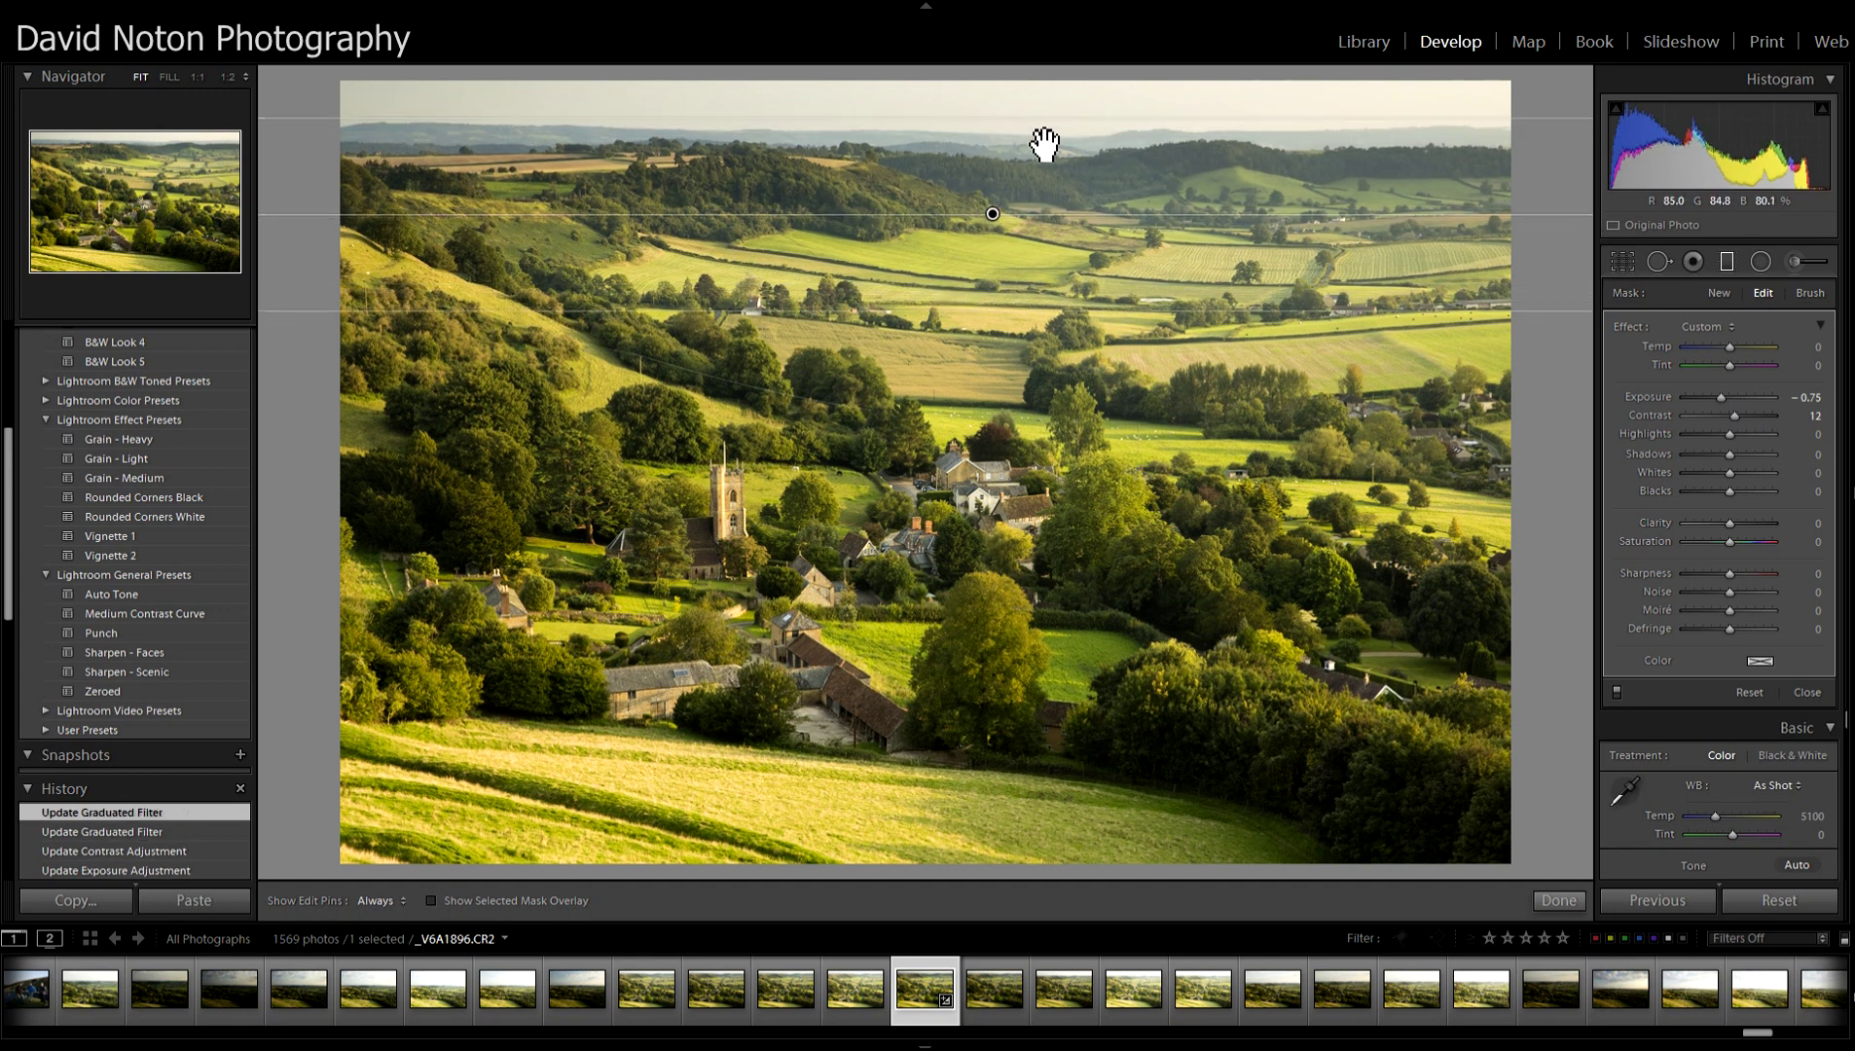
{"action": "left_click", "coordinate": [1558, 900]}
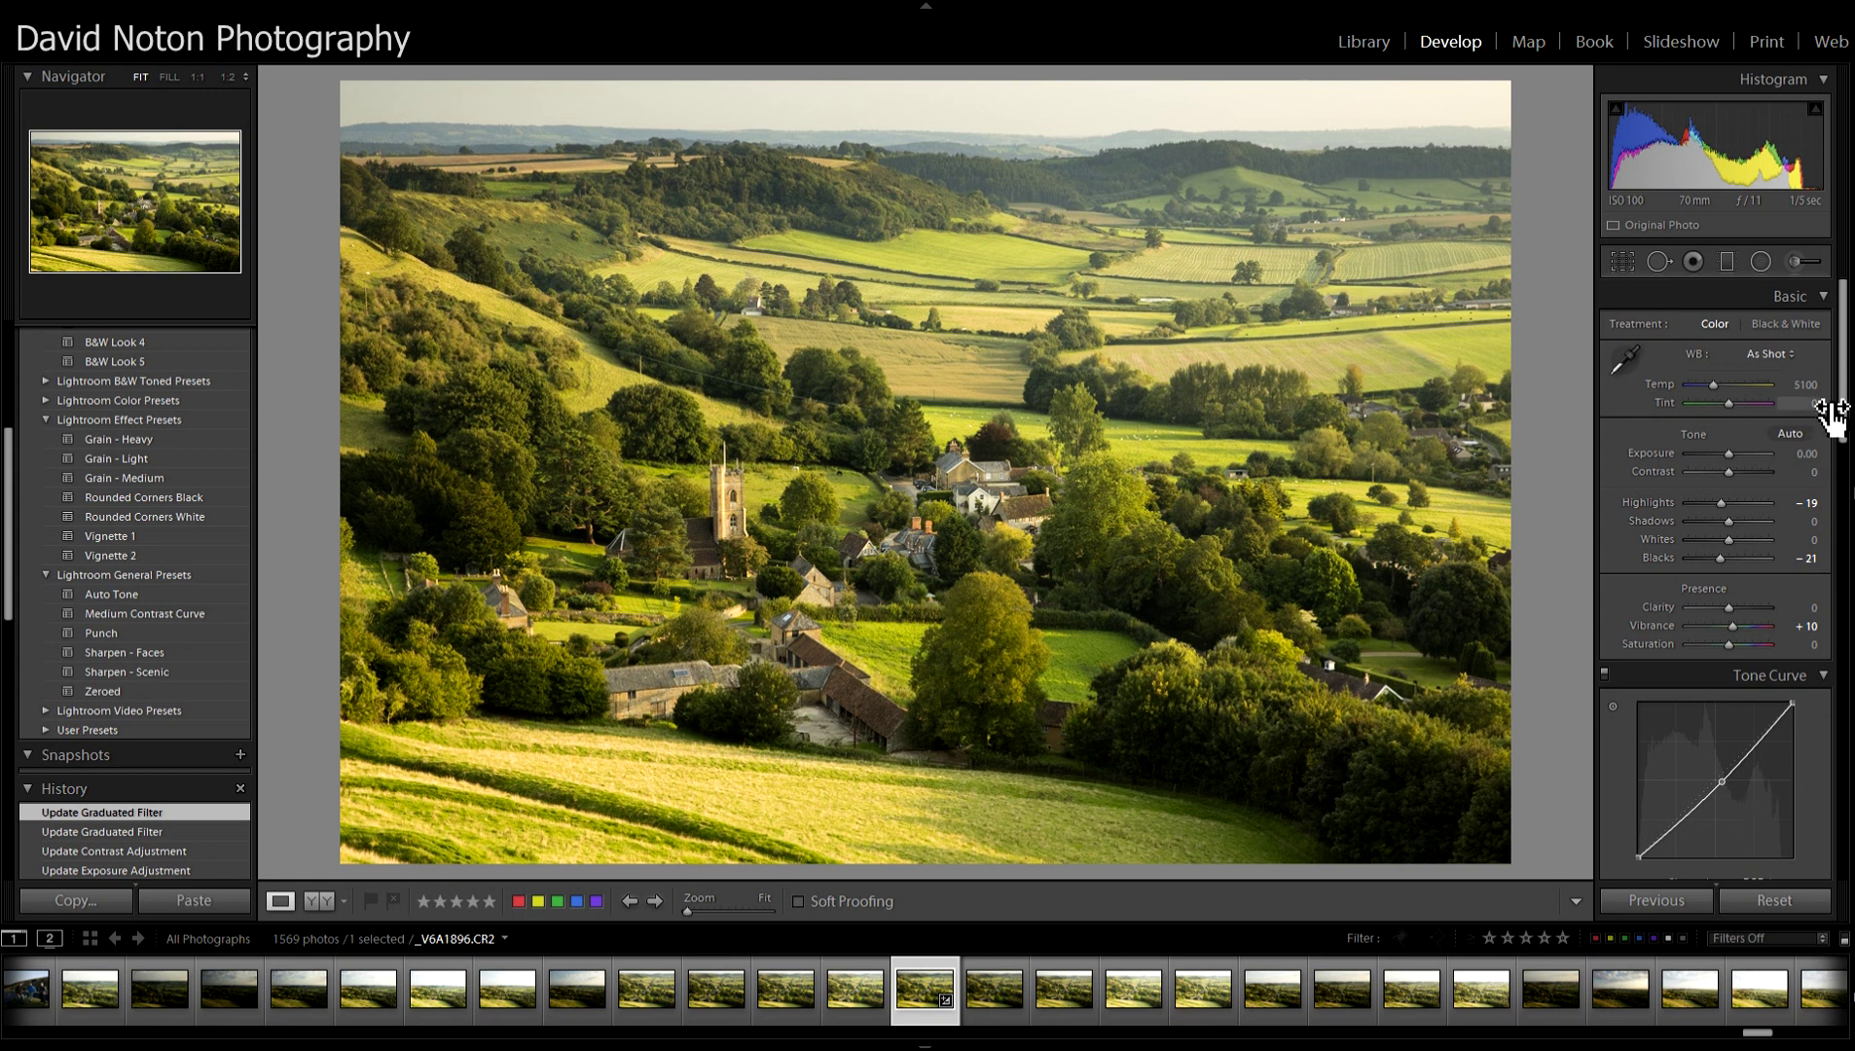
Return to the Camera Calibration settings of the photo.
{"action": "scroll", "coordinate": [1843, 421], "scroll_direction": "down", "scroll_amount": 3}
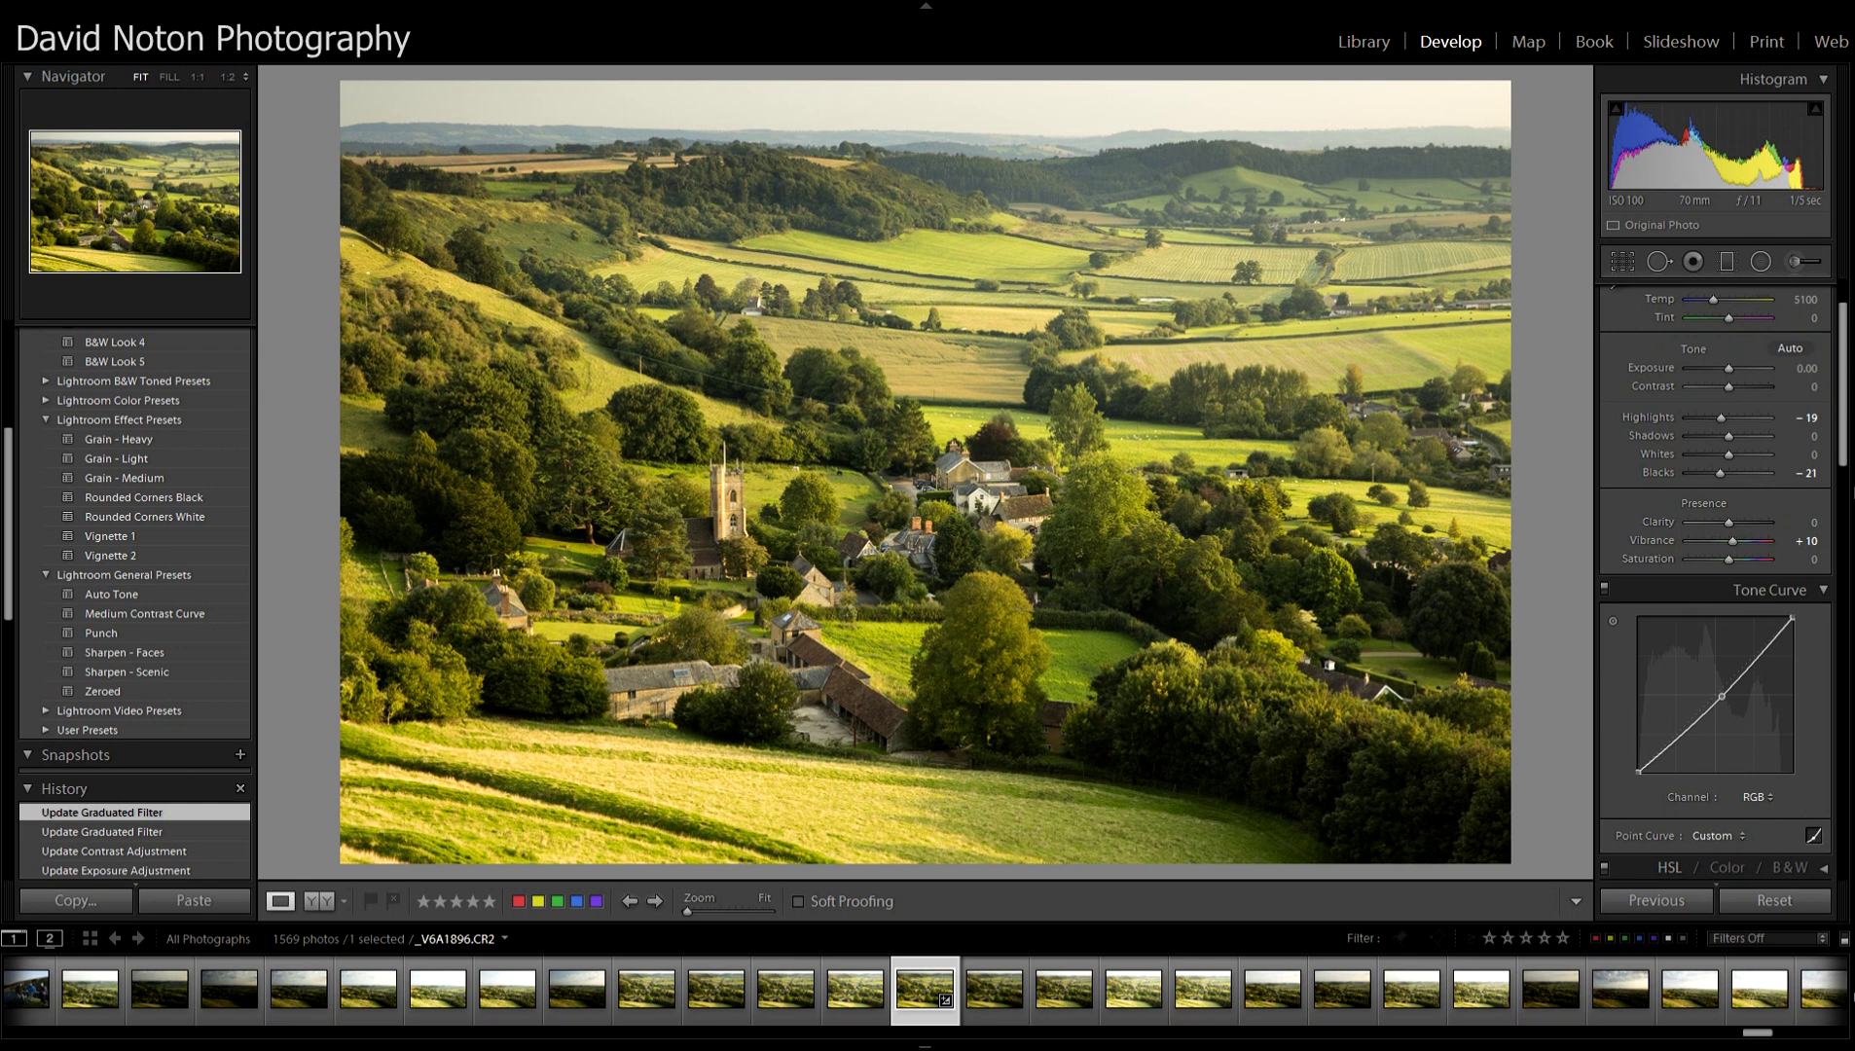
{"action": "left_click_drag", "start_coordinate": [1842, 429], "coordinate": [1838, 866]}
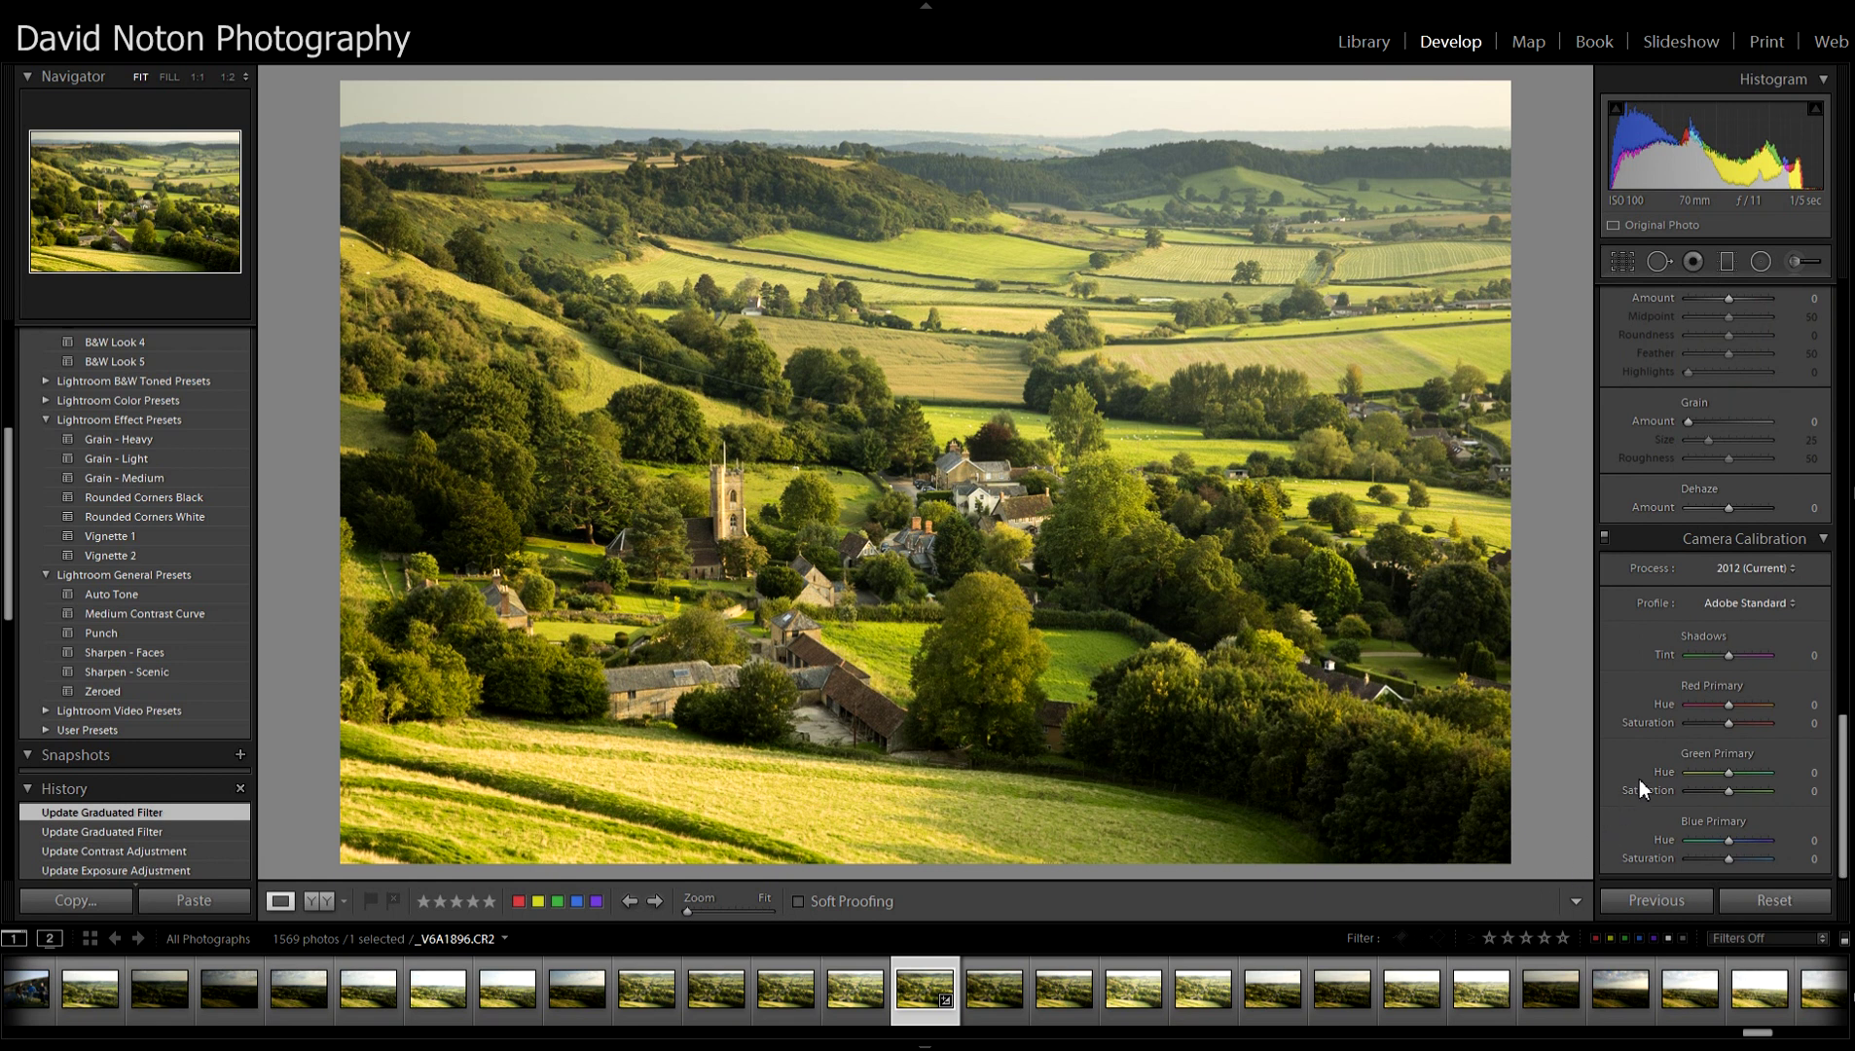